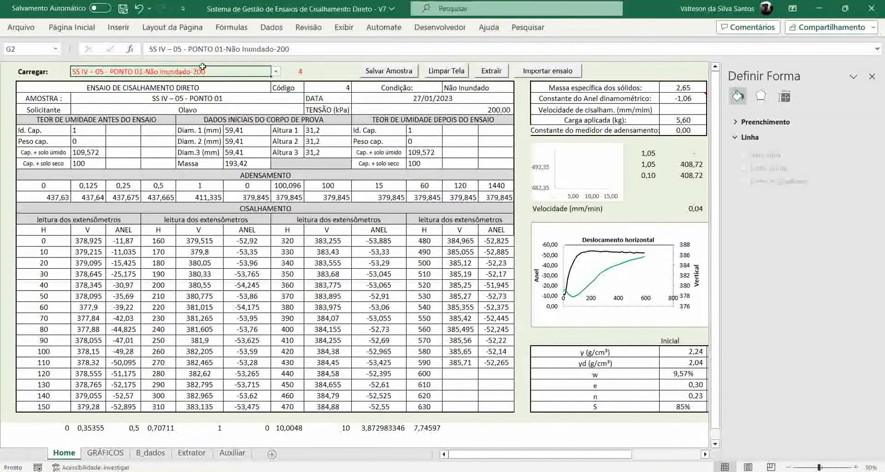
# Load the sample SS VII-01 – PONTO 2-Não inundado-200 into the Home sheet's test form.
pyautogui.hotkey('alt', 'Down')
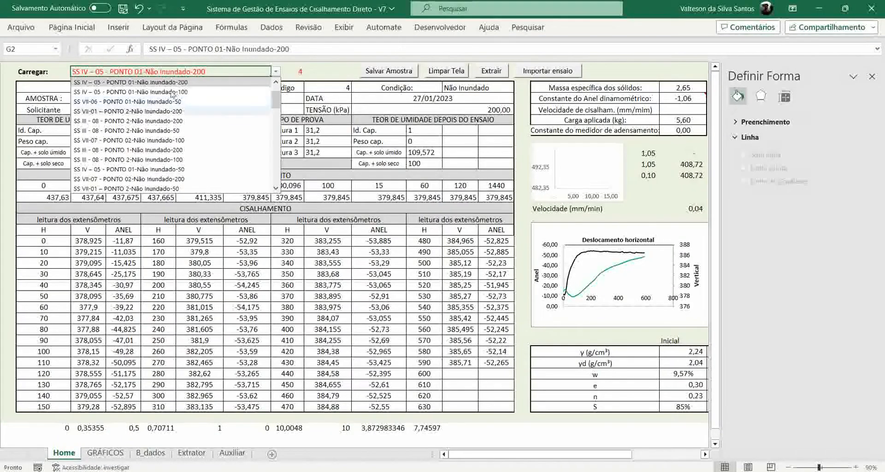
pyautogui.press('Down')
pyautogui.press('Down')
pyautogui.press('Down')
pyautogui.press('Return')
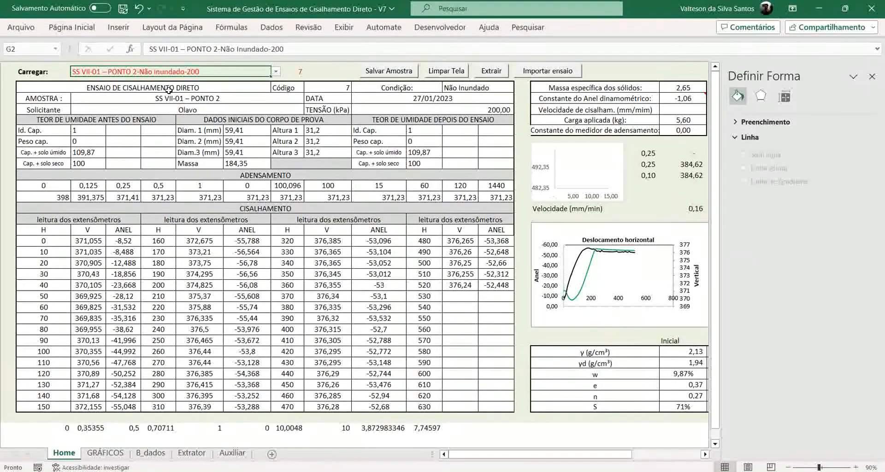
pyautogui.click(247, 263)
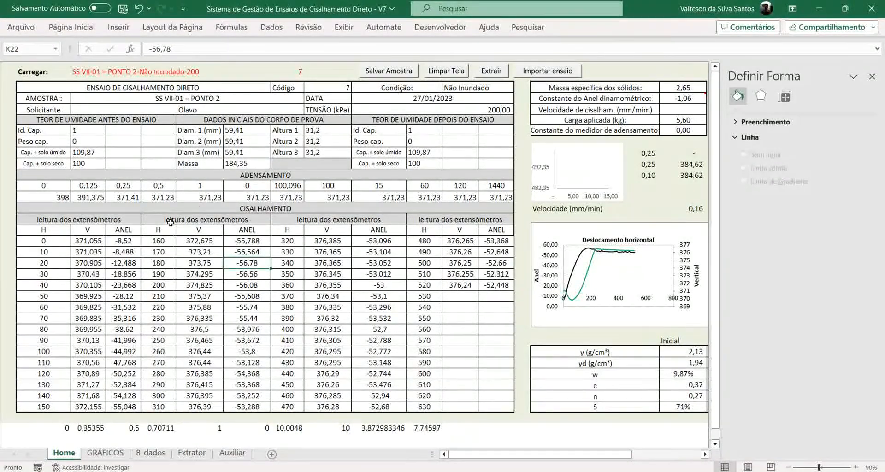
# On the GRÁFICOS sheet, set the value heading the NORMAL/CISALHANTE table to 2, and after that to pico.
pyautogui.hotkey('ctrl', 'pagedown')
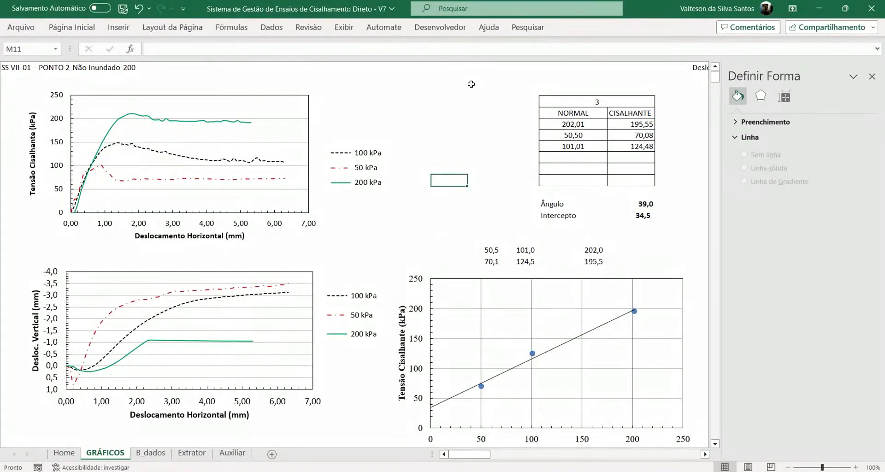
pyautogui.click(591, 102)
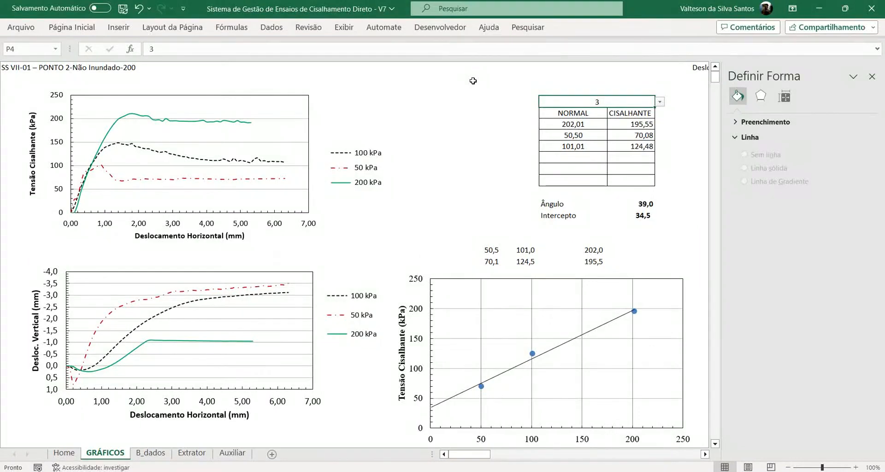
pyautogui.write('2')
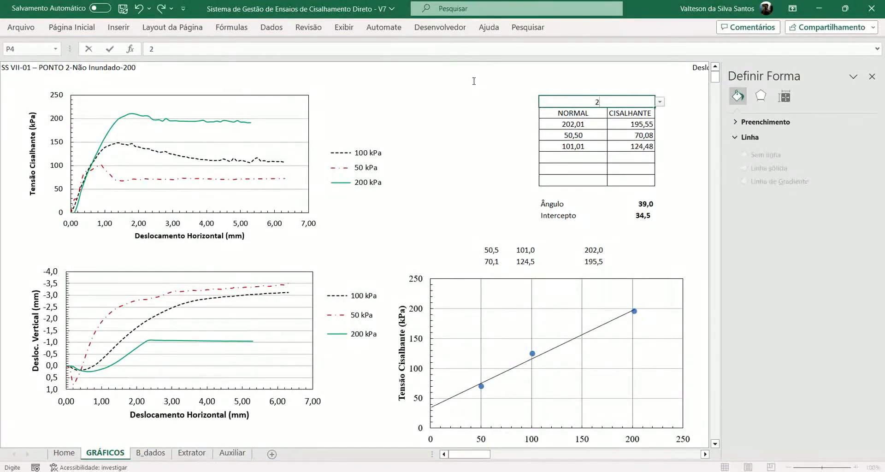
pyautogui.press('Return')
pyautogui.press('Up')
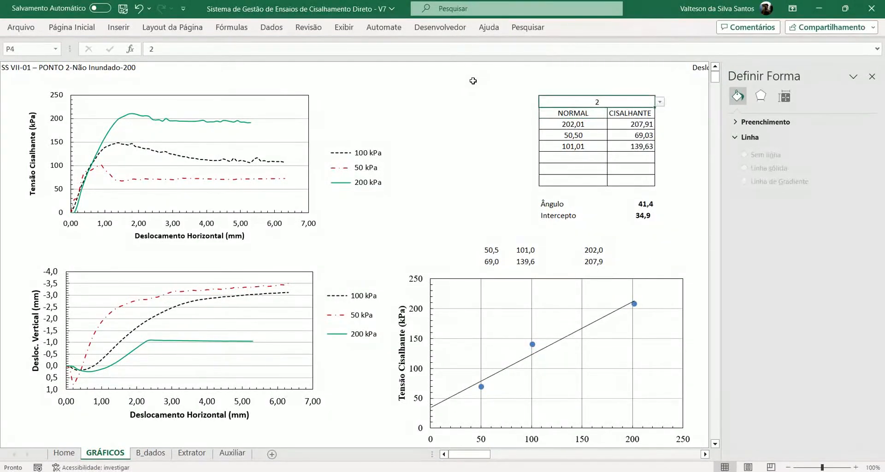
pyautogui.write('pico')
pyautogui.press('Return')
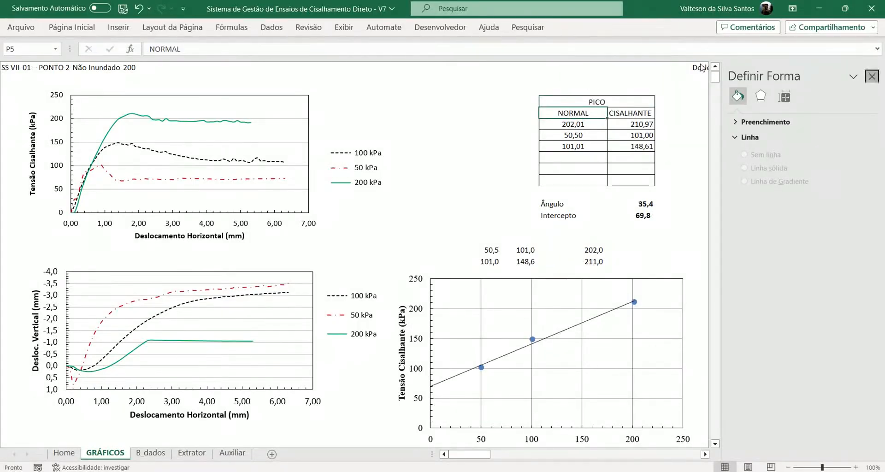
# Close the shape formatting pane and bring the Desloc./Ângulo/Intercepto table and its chart into view beside the stress table.
pyautogui.click(871, 76)
pyautogui.click(795, 125)
pyautogui.press('Right')
pyautogui.press('Right')
pyautogui.press('Right')
pyautogui.press('Right')
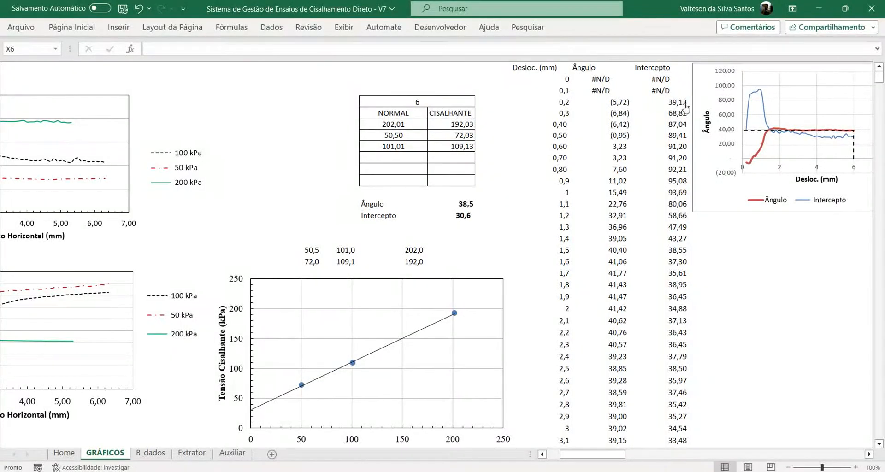
pyautogui.click(352, 82)
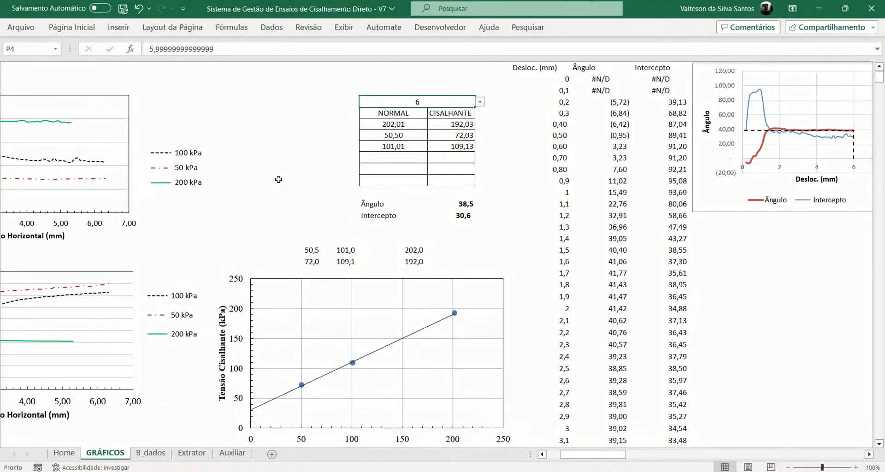
# Compare the sample data on the Home sheet with the GRÁFICOS charts, scroll the charts back to the first column, and return to Home.
pyautogui.hotkey('ctrl', 'pageup')
pyautogui.click(378, 152)
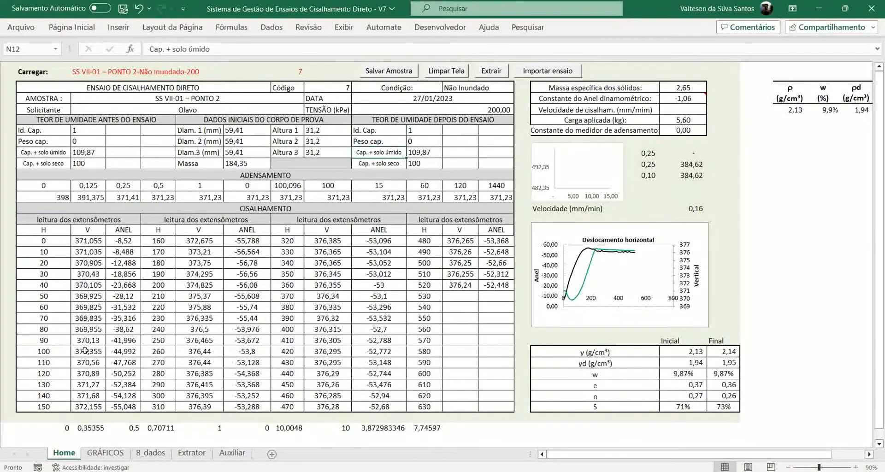
pyautogui.click(106, 453)
pyautogui.click(161, 260)
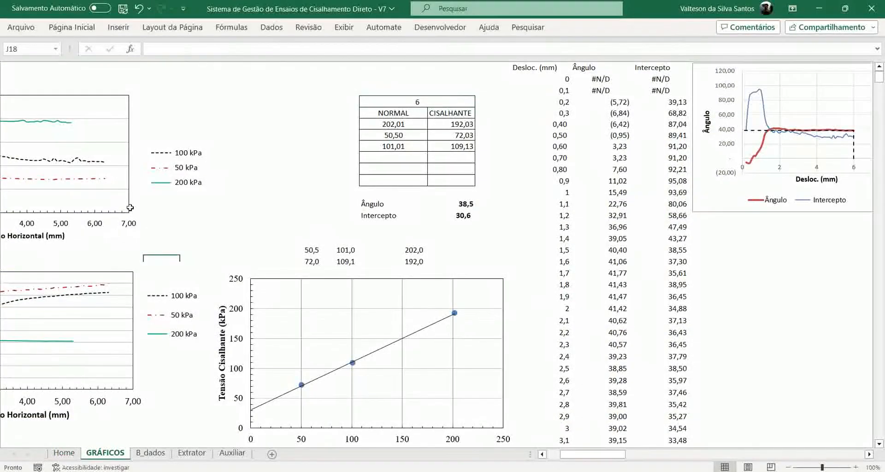
pyautogui.hotkey('ctrl', 'Left')
pyautogui.hotkey('ctrl', 'pageup')
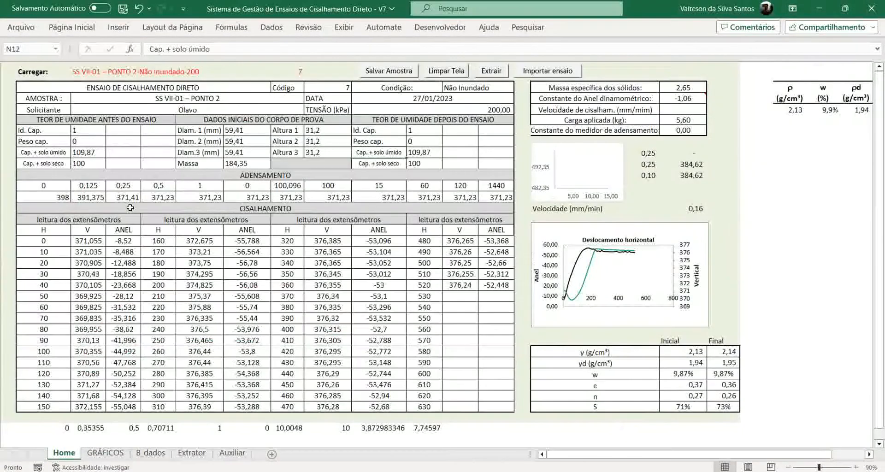
# Examine the sample name in the AMOSTRA field and check it against the charts on the GRÁFICOS sheet.
pyautogui.click(132, 78)
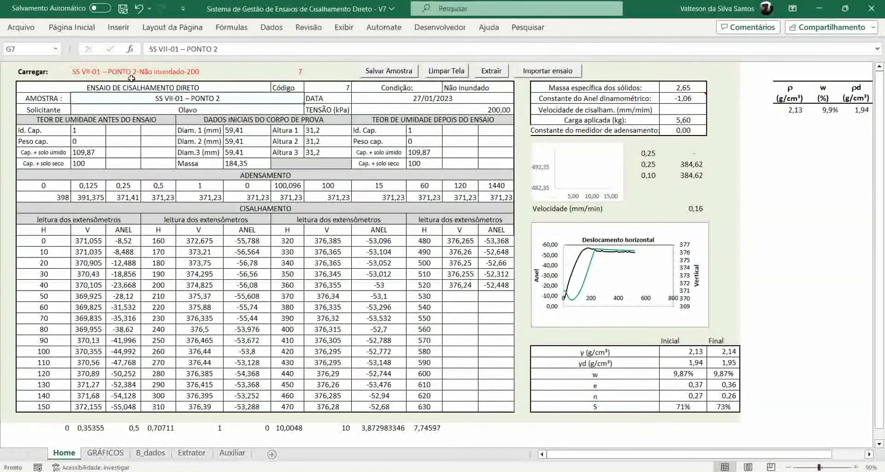
pyautogui.moveTo(220, 49); pyautogui.dragTo(148, 49)
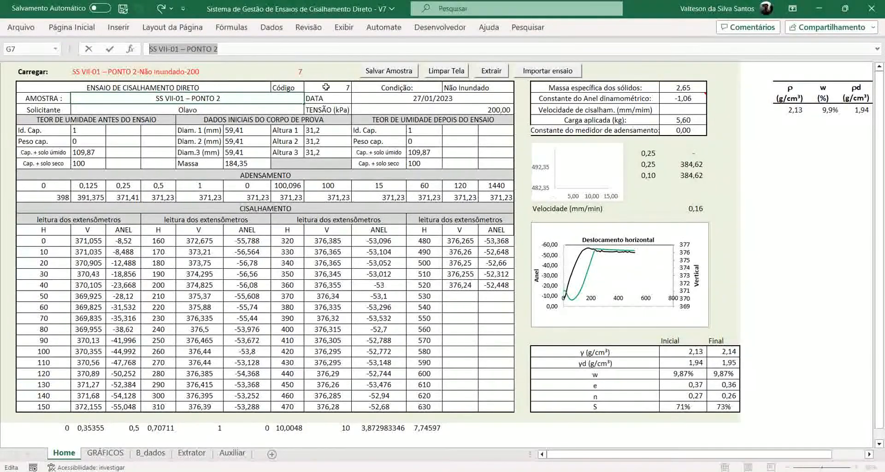
pyautogui.press('Return')
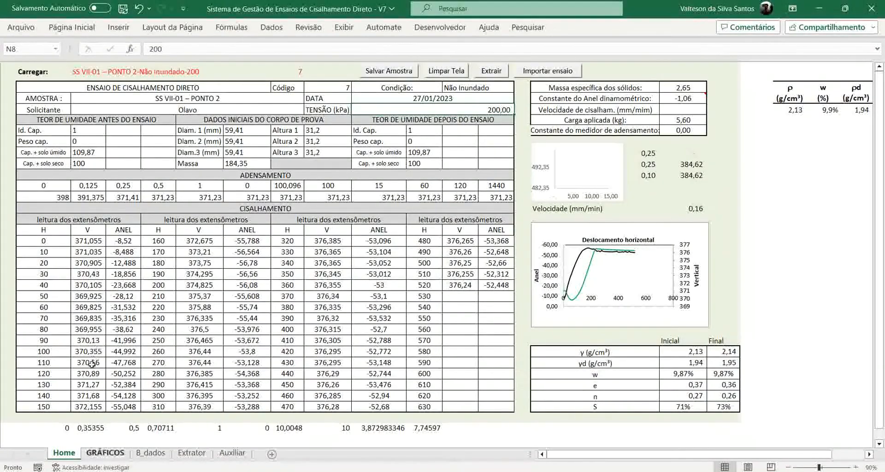
pyautogui.click(97, 452)
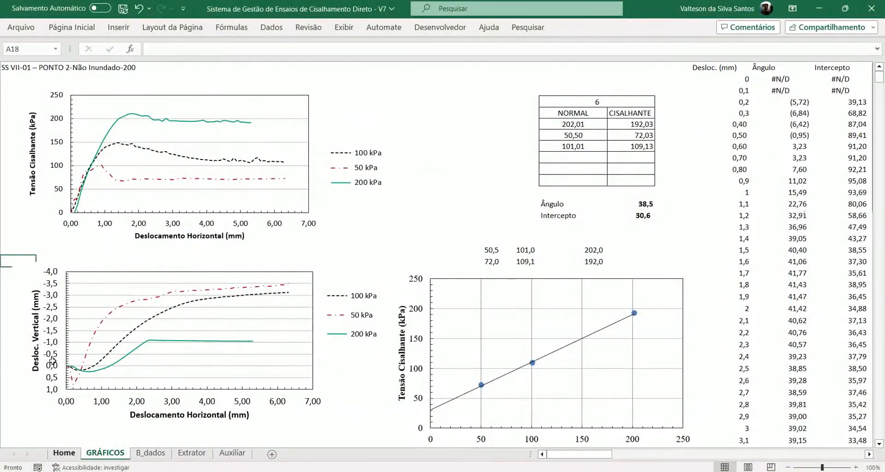
pyautogui.hotkey('ctrl', 'pageup')
pyautogui.click(176, 95)
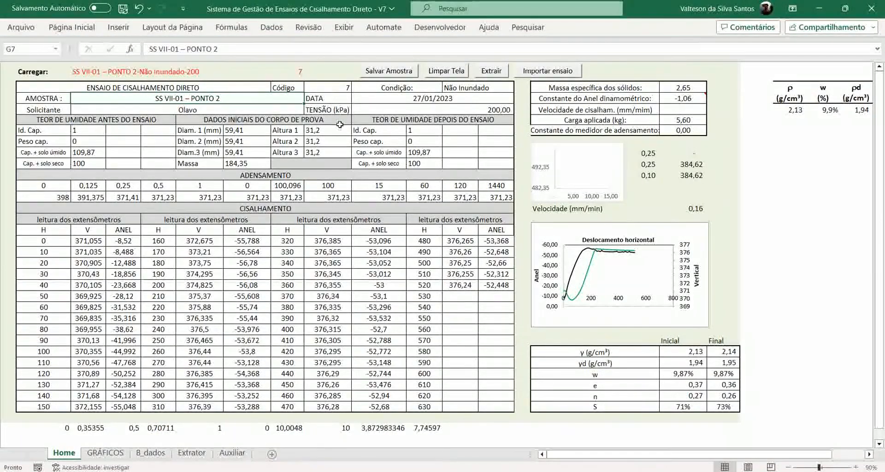
# Set the Id. Cap. under TEOR DE UMIDADE DEPOIS DO ENSAIO to Teste.
pyautogui.click(424, 151)
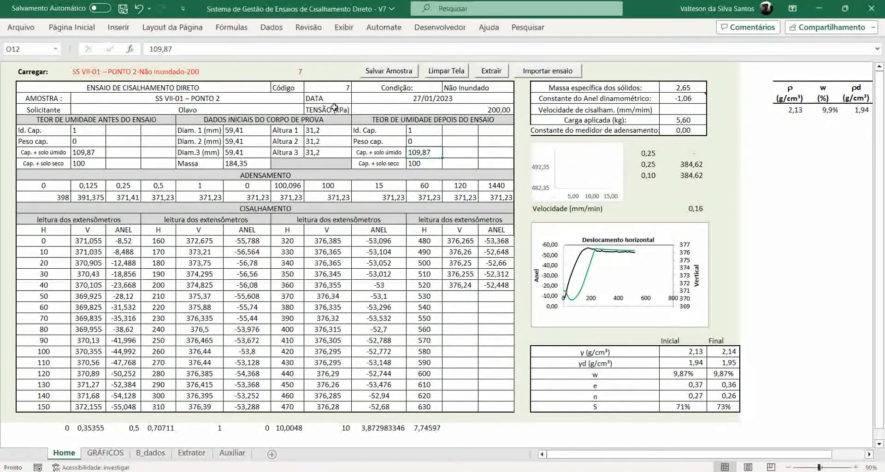
pyautogui.press('Up')
pyautogui.press('Up')
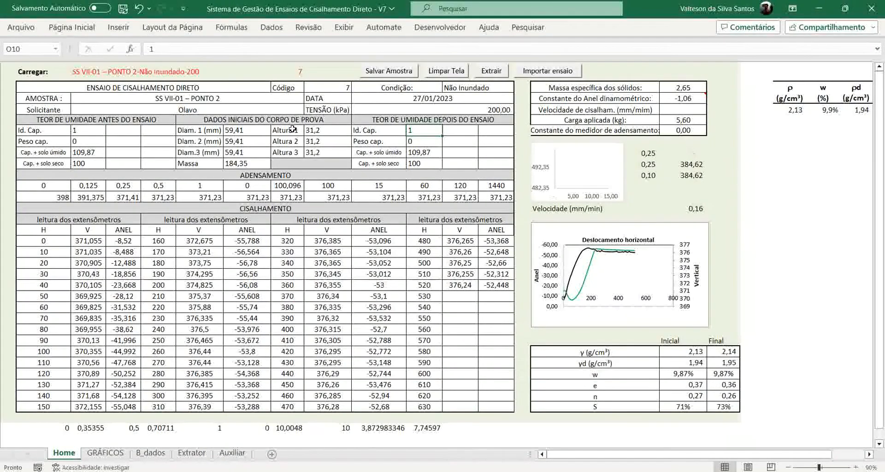
pyautogui.write('Teste')
pyautogui.press('Return')
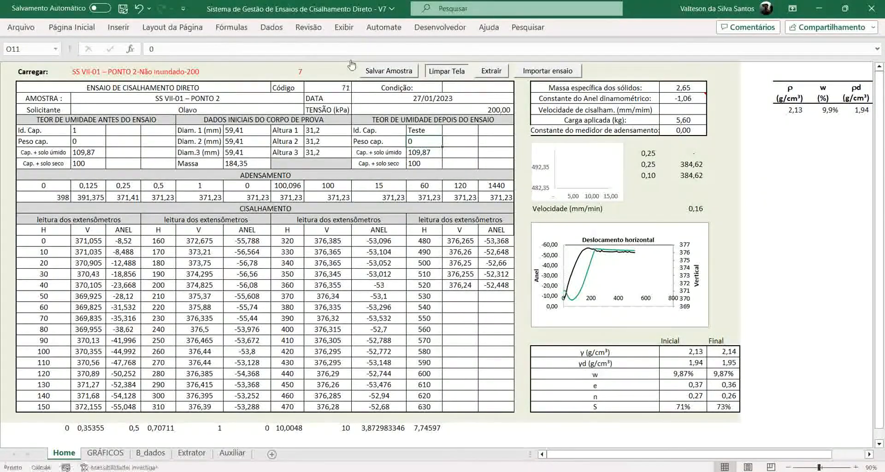
# Reload the sample SS VII-01 – PONTO 2-Não inundado-200 and set its after-test Id. Cap. to 1.
pyautogui.doubleClick(178, 73)
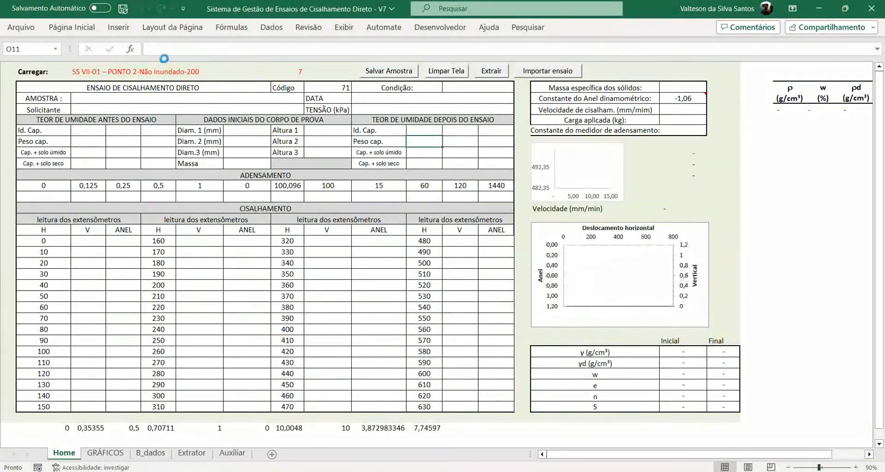
pyautogui.press('Return')
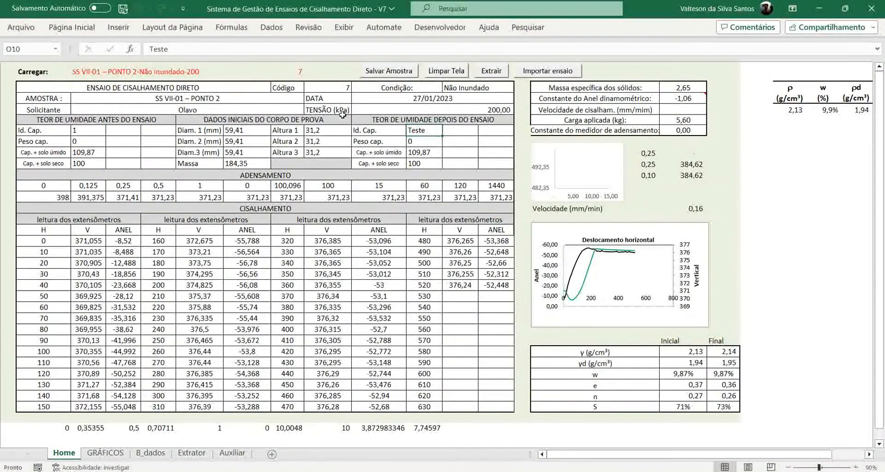
pyautogui.write('1')
pyautogui.press('Return')
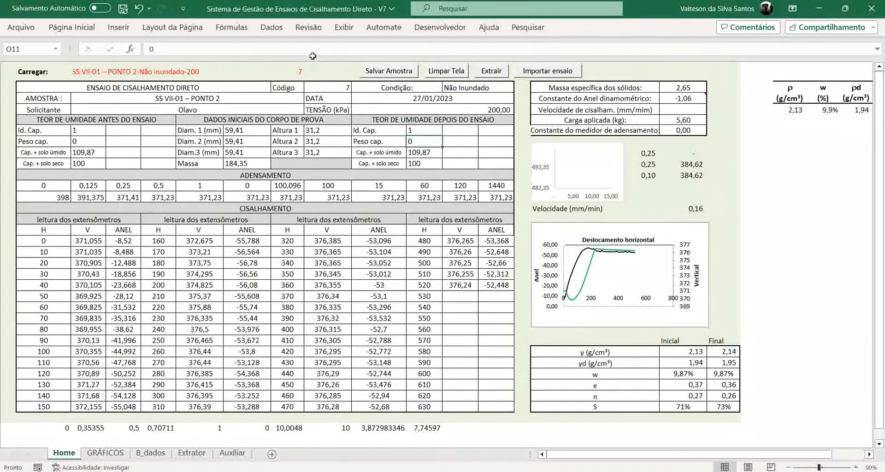
# Save the edited sample and clear the form, ready for an entry in the AMOSTRA field.
pyautogui.click(389, 71)
pyautogui.click(446, 71)
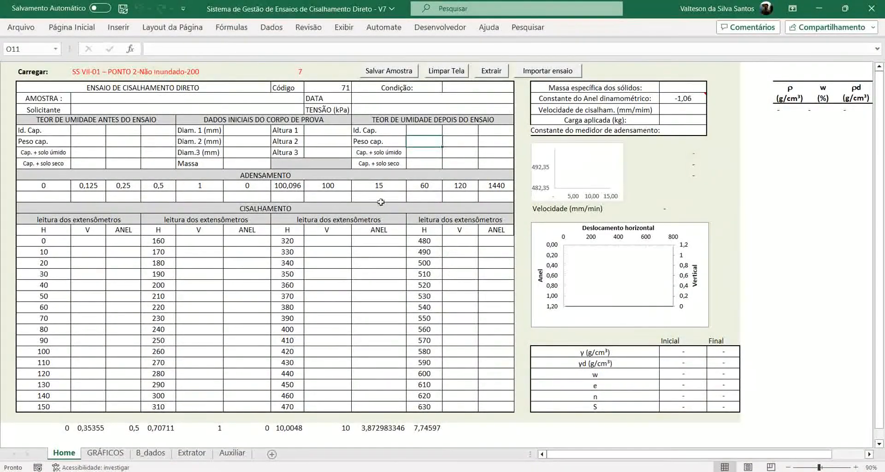
pyautogui.click(76, 100)
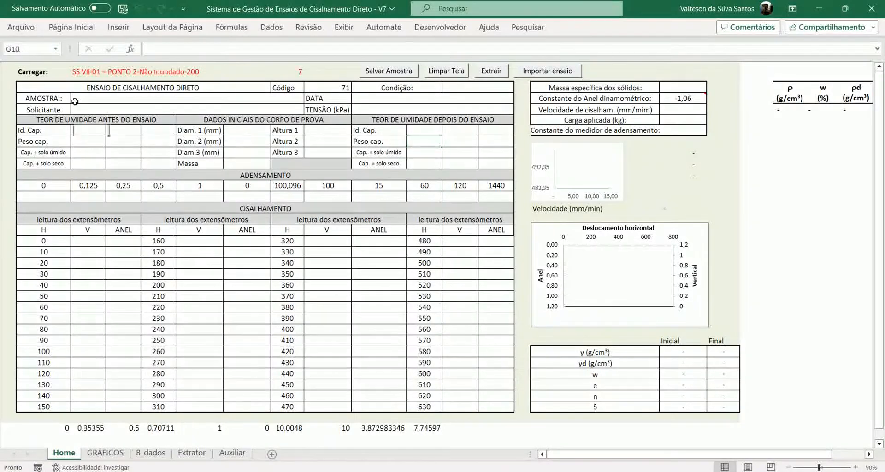
pyautogui.click(87, 97)
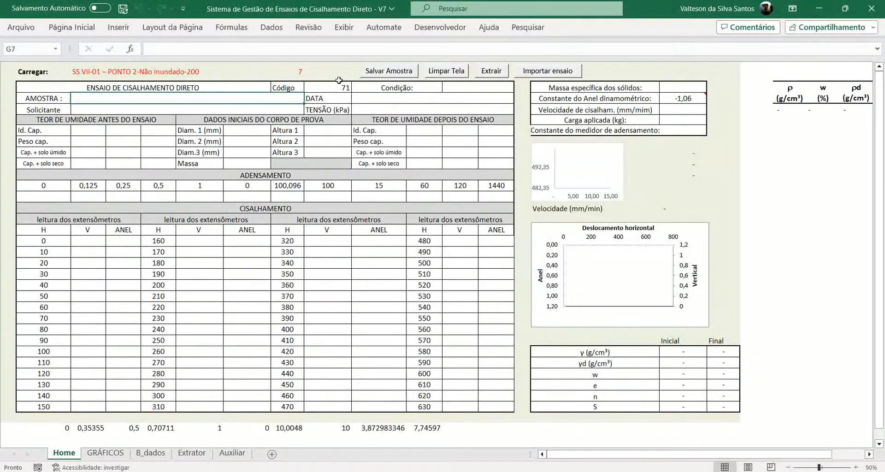
# Examine the Condição options and the DATA and TENSÃO fields of the blank form without choosing a value.
pyautogui.hotkey('alt', 'Down')
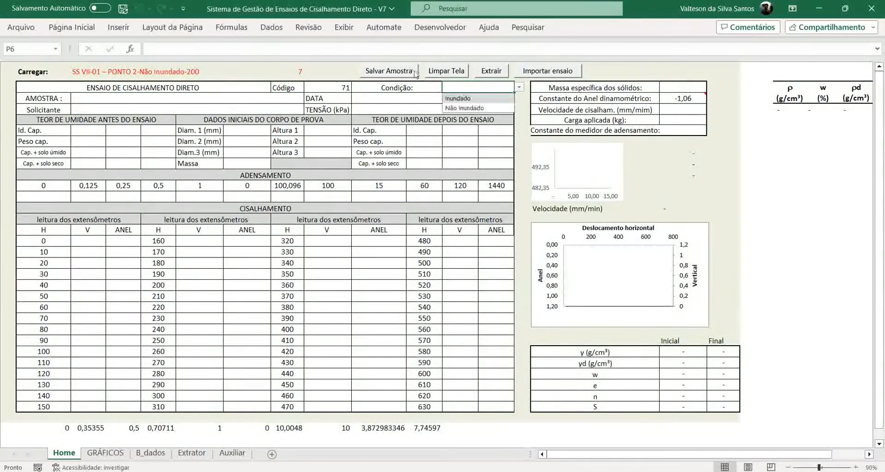
pyautogui.press('Down')
pyautogui.press('Escape')
pyautogui.press('Down')
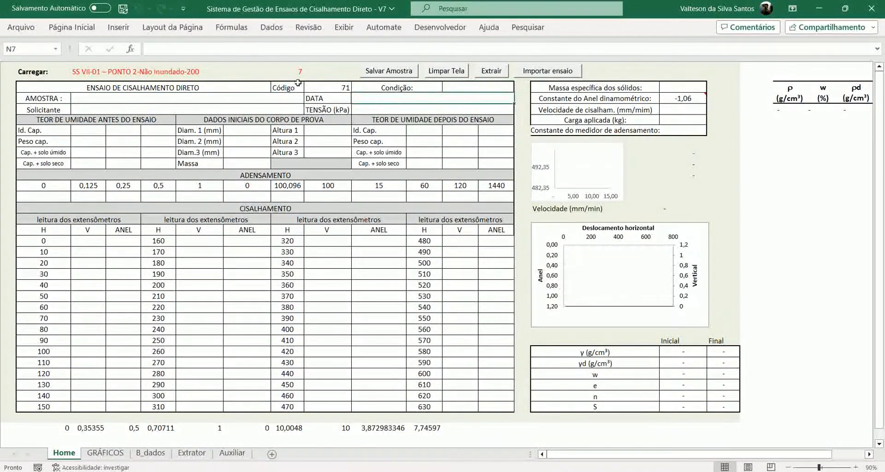
pyautogui.press('Down')
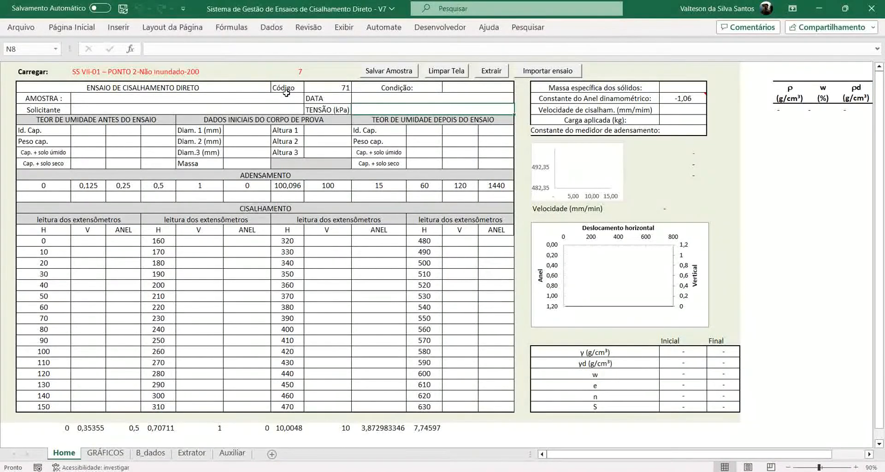
# Highlight the blank form's before-test moisture, initial specimen data and after-test moisture sections one by one.
pyautogui.moveTo(87, 130); pyautogui.dragTo(128, 131)
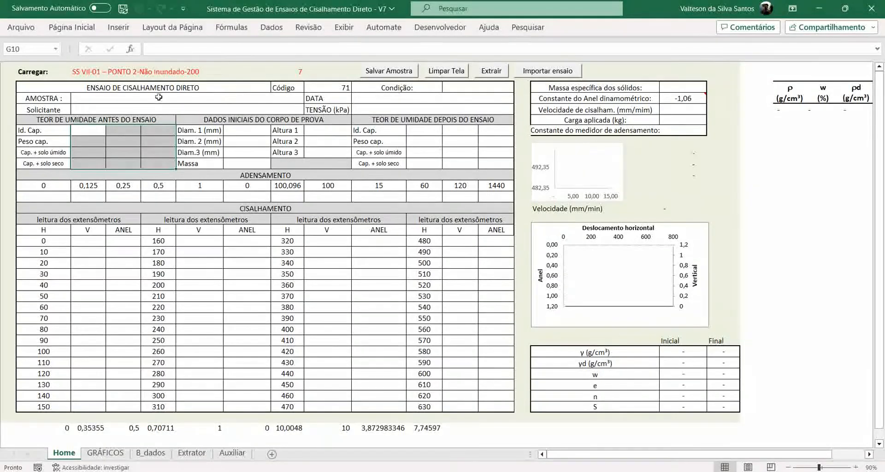
pyautogui.moveTo(198, 120); pyautogui.dragTo(283, 164)
pyautogui.moveTo(374, 121); pyautogui.dragTo(425, 164)
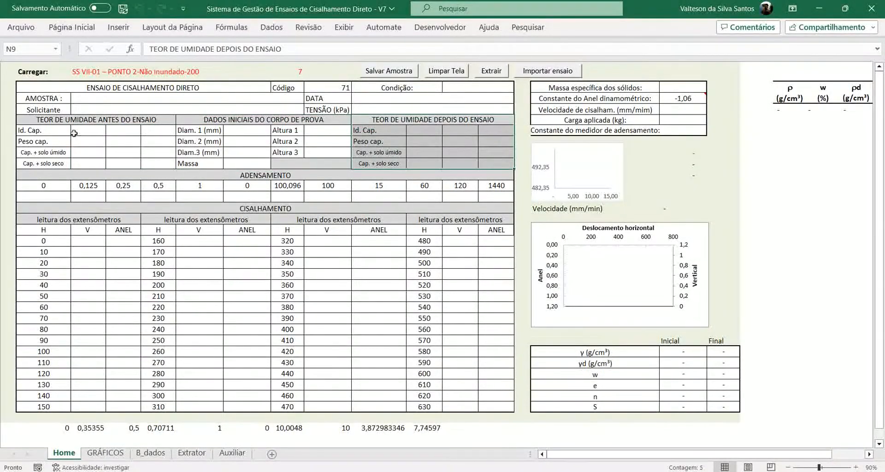
# Highlight the ADENSAMENTO section and the first V and ANEL reading columns of the CISALHAMENTO section.
pyautogui.moveTo(74, 176); pyautogui.dragTo(78, 197)
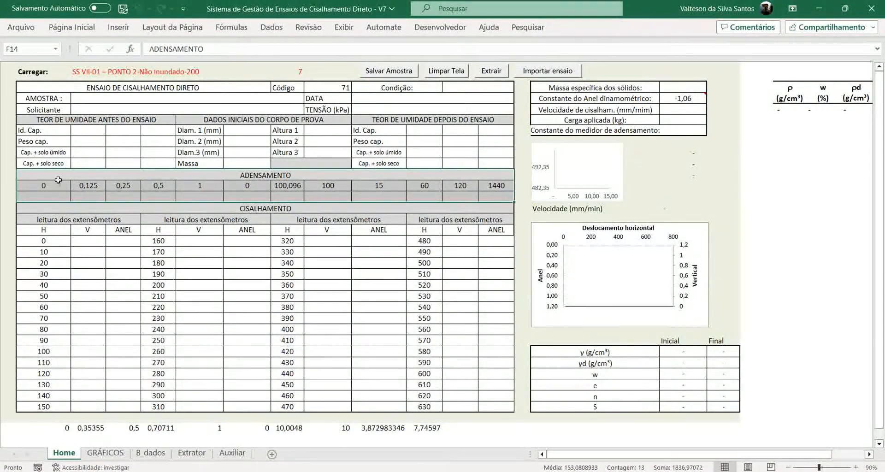
pyautogui.moveTo(55, 220); pyautogui.dragTo(88, 408)
pyautogui.moveTo(73, 241); pyautogui.dragTo(72, 420)
pyautogui.moveTo(72, 328); pyautogui.dragTo(72, 408)
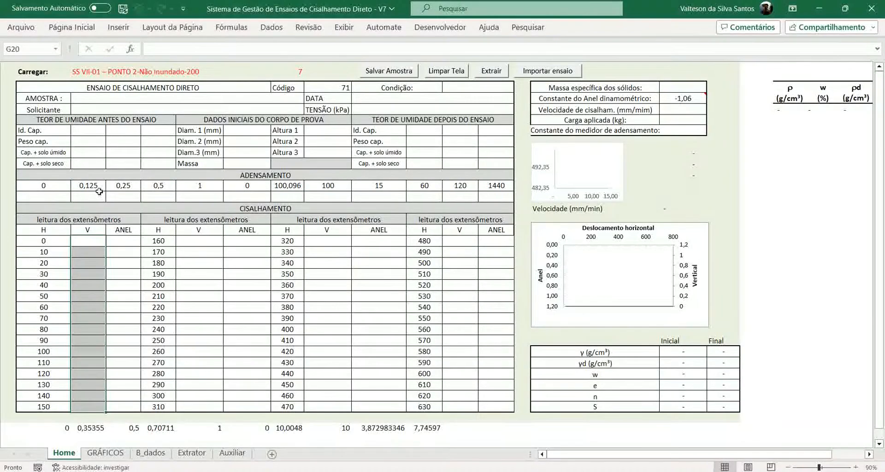
pyautogui.moveTo(124, 240); pyautogui.dragTo(121, 405)
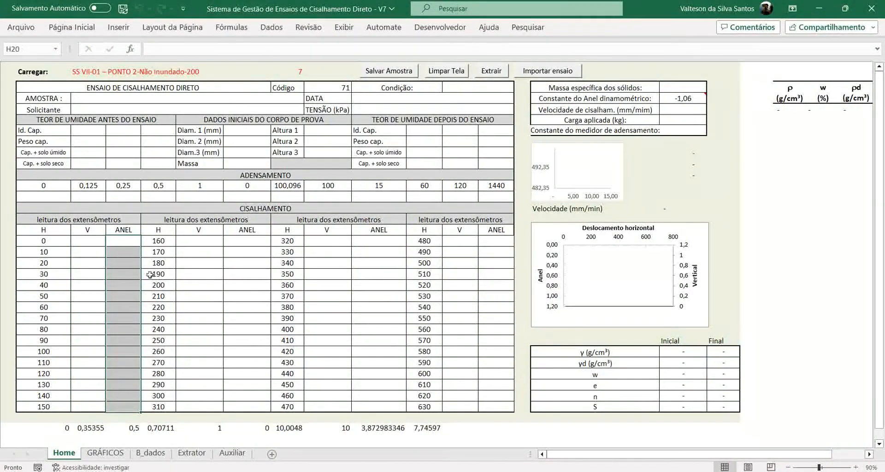
# Examine the solids density, dynamometric ring constant, shear velocity, applied load and consolidation gauge constant fields one after another.
pyautogui.press('Right')
pyautogui.press('Right')
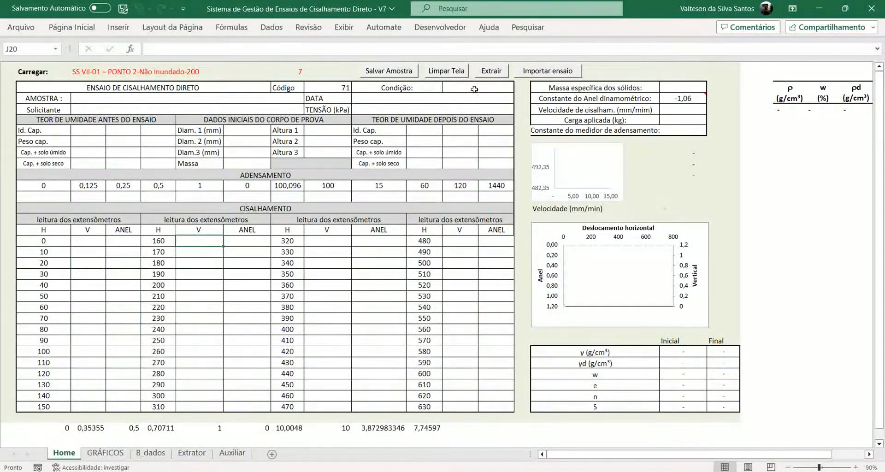
pyautogui.click(532, 71)
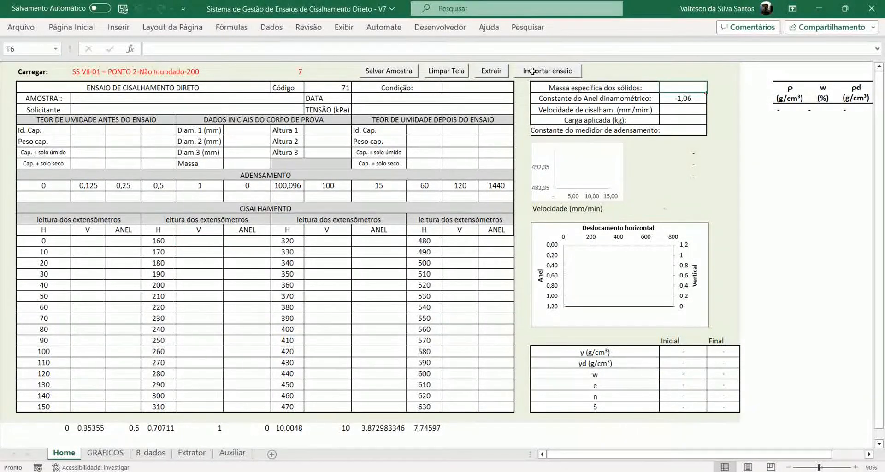
pyautogui.press('Down')
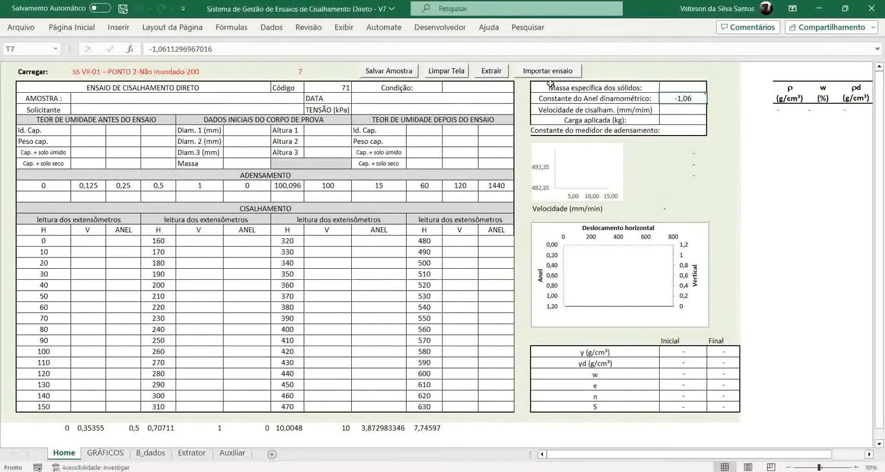
pyautogui.press('Return')
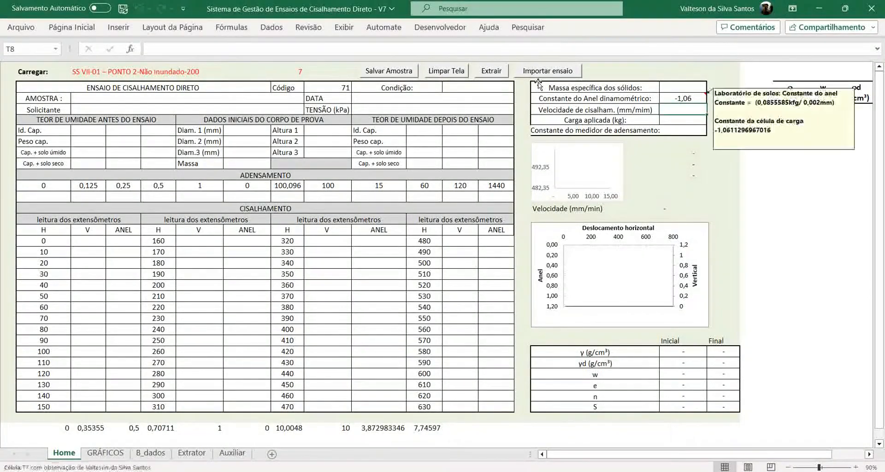
pyautogui.press('Return')
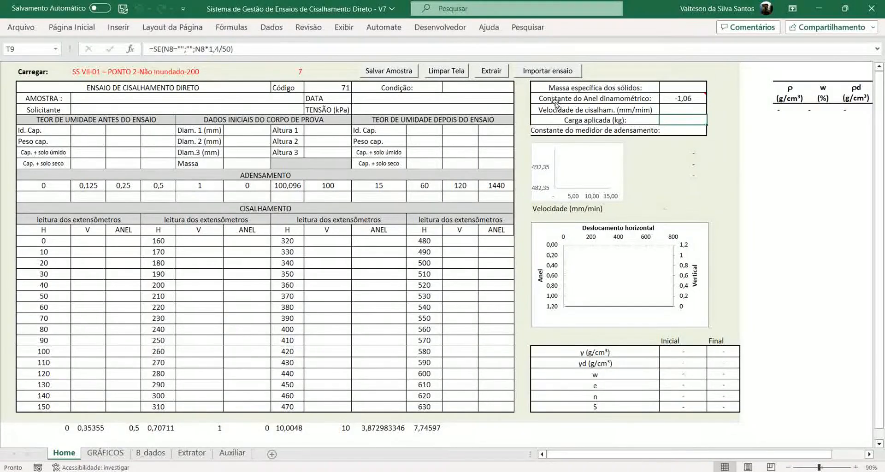
pyautogui.press('Return')
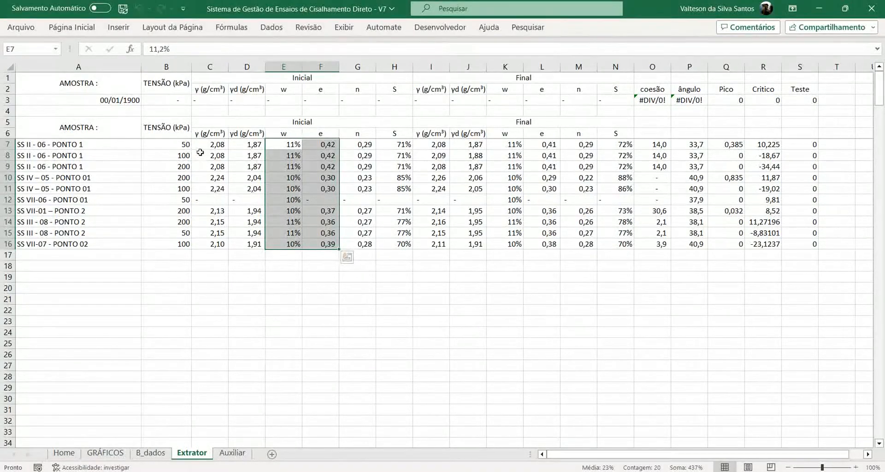
# Return from the Extrator sheet to the blank entry form on the Home sheet.
pyautogui.hotkey('ctrl', 'pageup')
pyautogui.hotkey('ctrl', 'pageup')
pyautogui.hotkey('ctrl', 'pageup')
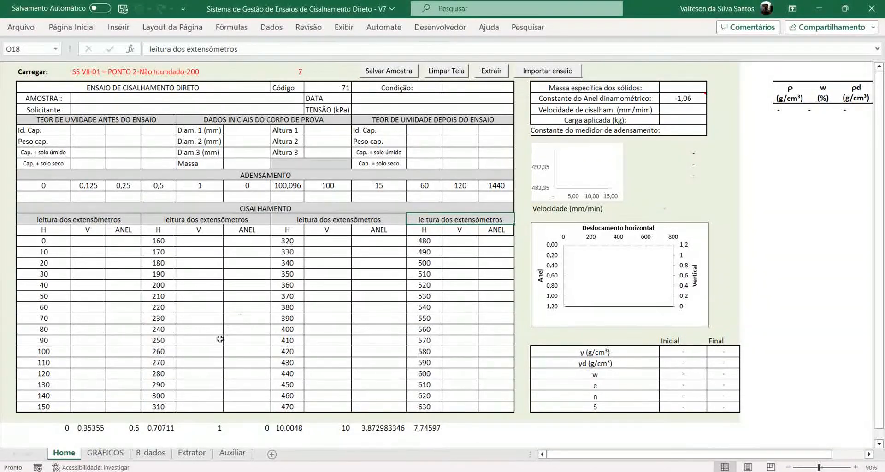
# Switch to File Explorer's Downloads folder, and list its files in WinRAR by opening Abstract_submission_guidelines_PANAMGEOChile2024 (1) and going up one level.
pyautogui.hotkey('alt', 'Tab')
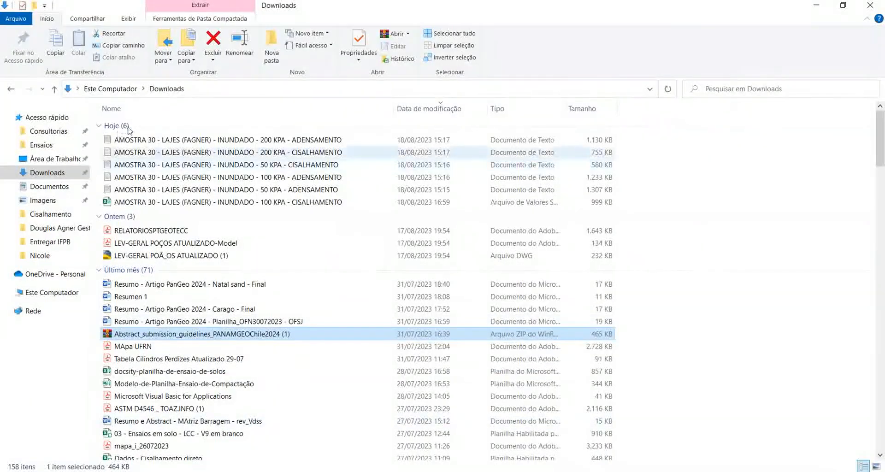
pyautogui.click(159, 202)
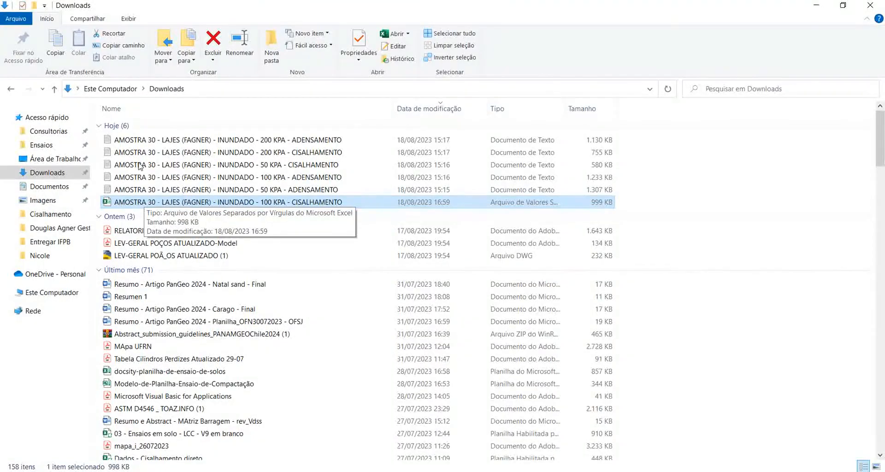
pyautogui.click(134, 334)
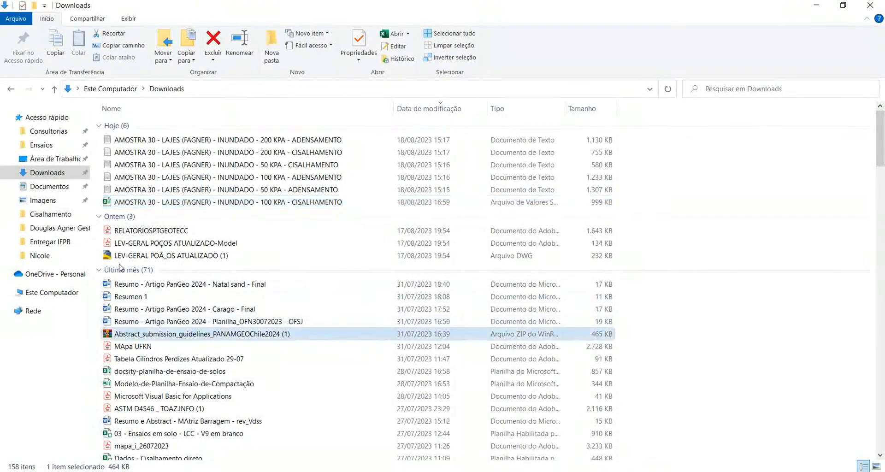
pyautogui.press('Return')
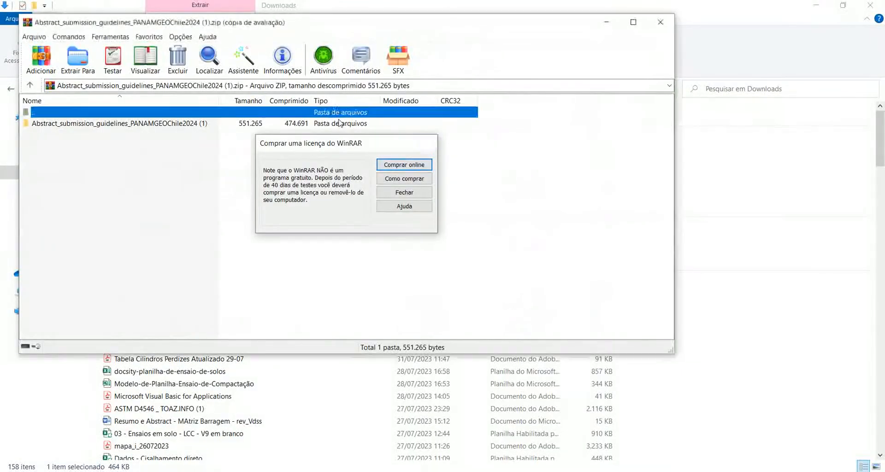
pyautogui.press('Escape')
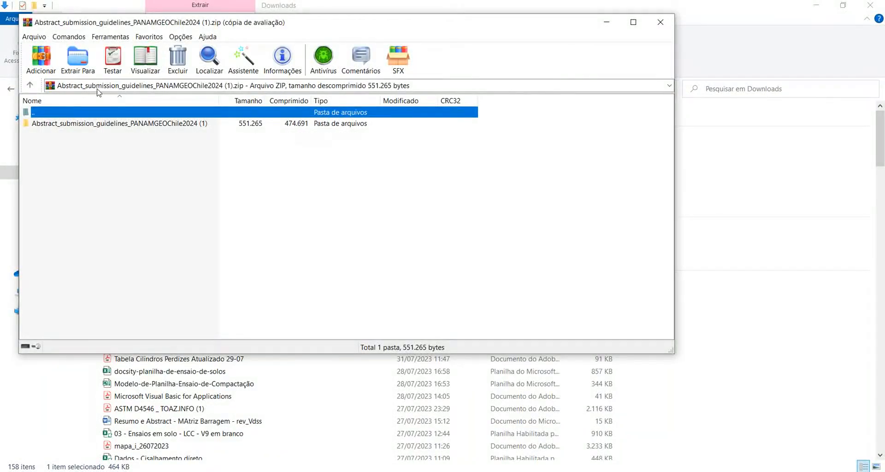
pyautogui.click(28, 87)
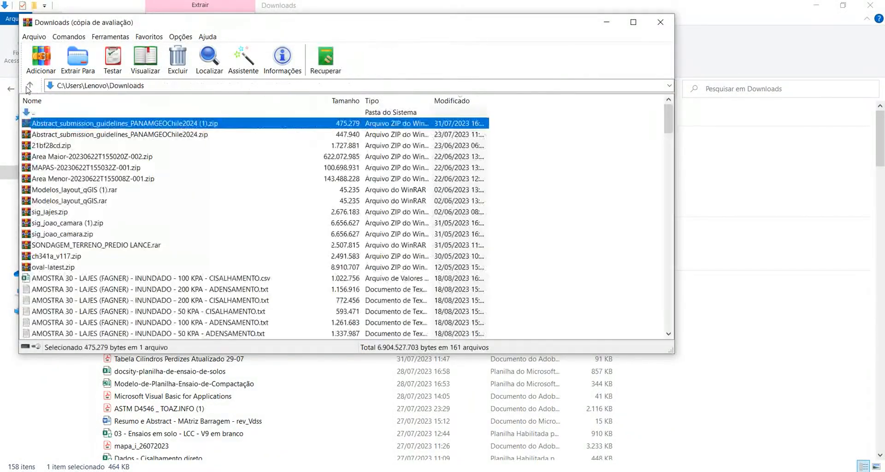
# Change the extension of the AMOSTRA 30 INUNDADO 100 KPA CISALHAMENTO file from csv to txt, and close WinRAR.
pyautogui.scroll(-20, 83, 131)
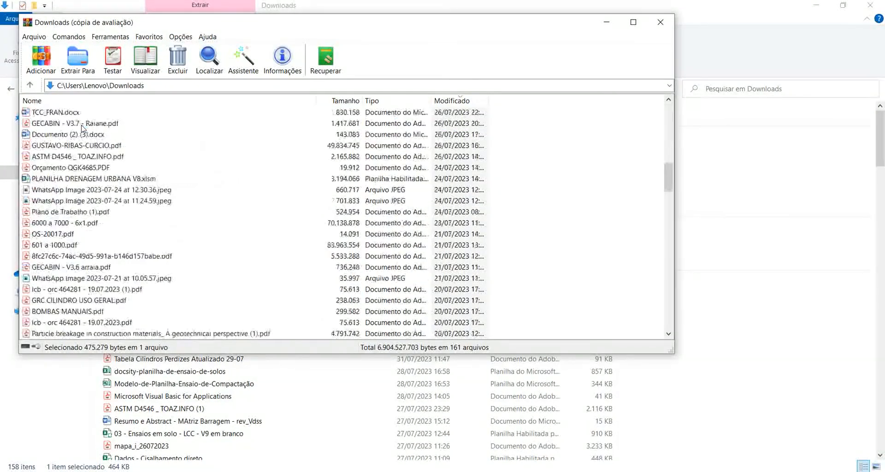
pyautogui.scroll(20, 87, 153)
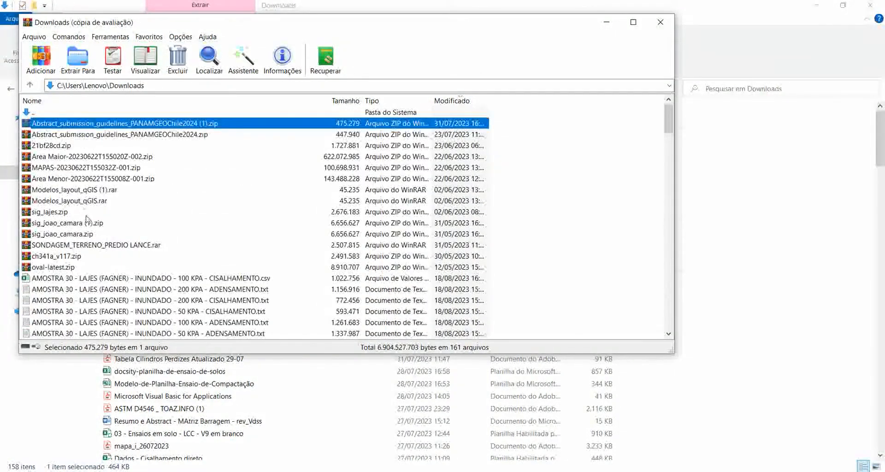
pyautogui.write('am')
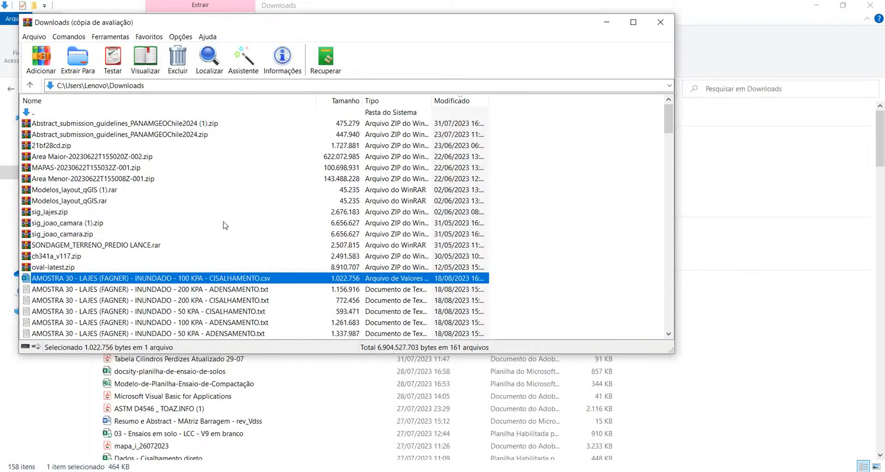
pyautogui.press('F2')
pyautogui.press('Right')
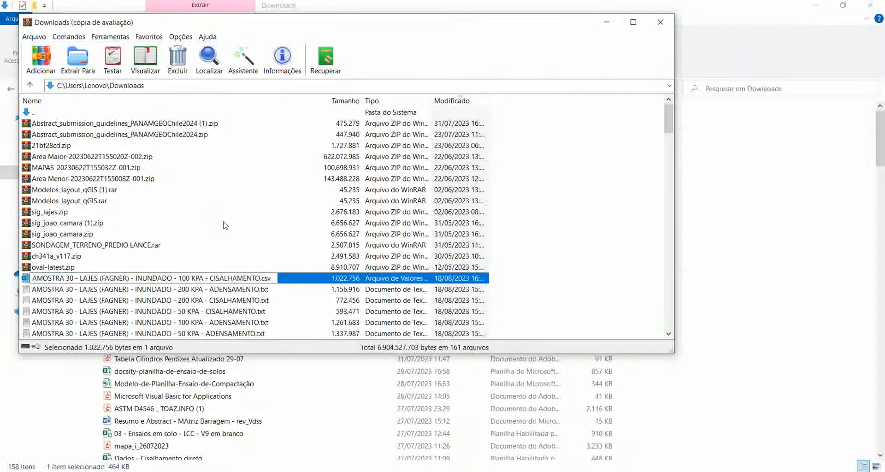
pyautogui.press('Delete')
pyautogui.press('Delete')
pyautogui.press('Delete')
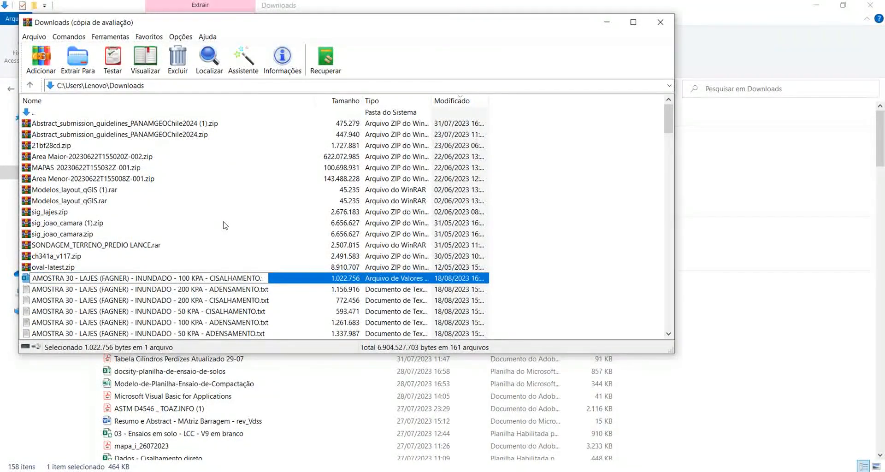
pyautogui.write('txt')
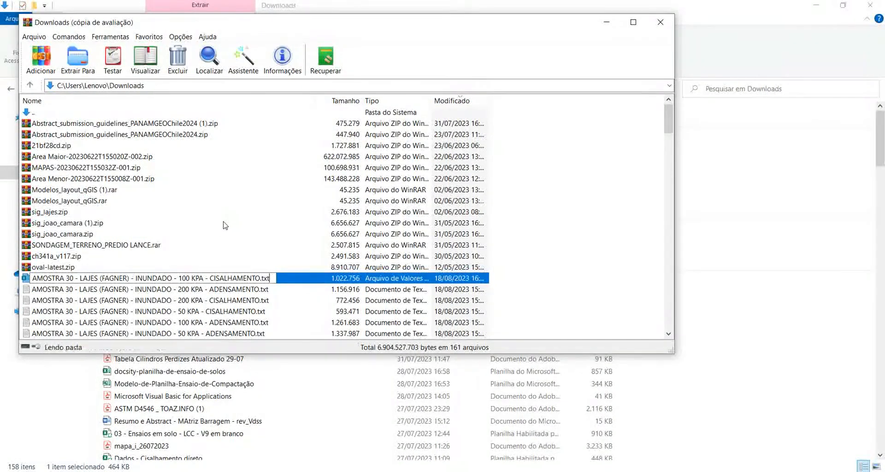
pyautogui.press('Return')
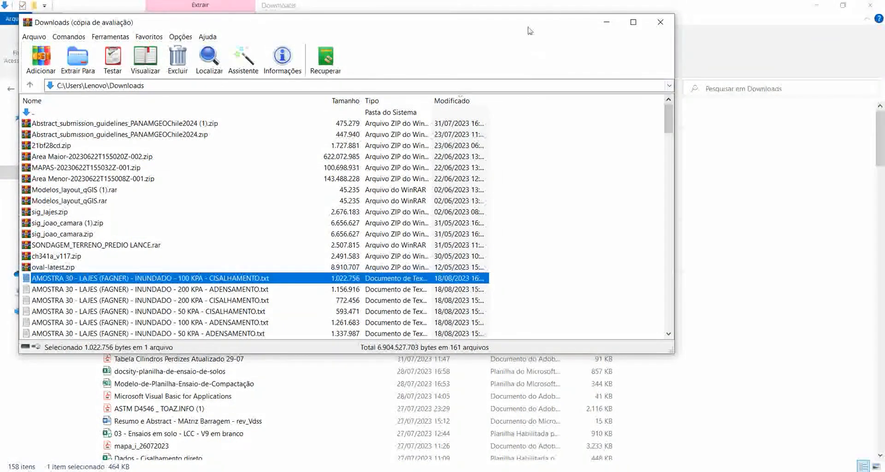
pyautogui.click(660, 23)
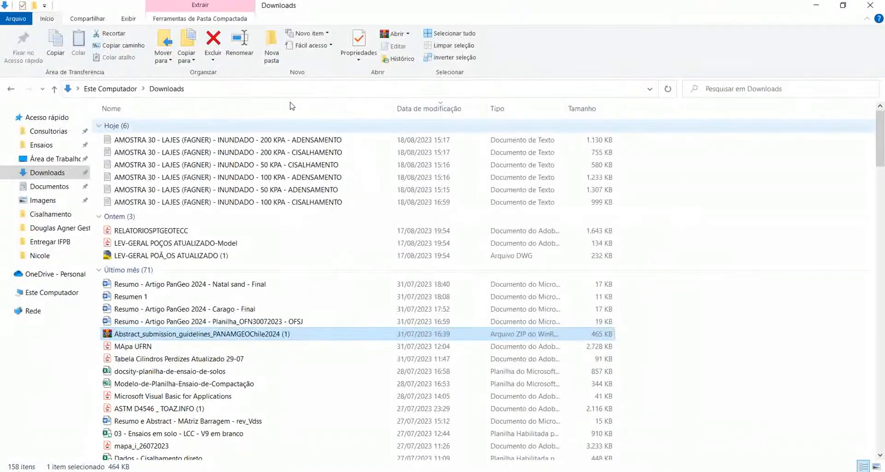
# Switch back to the Excel workbook, open the test import dialog and clear its file list.
pyautogui.hotkey('alt', 'Tab')
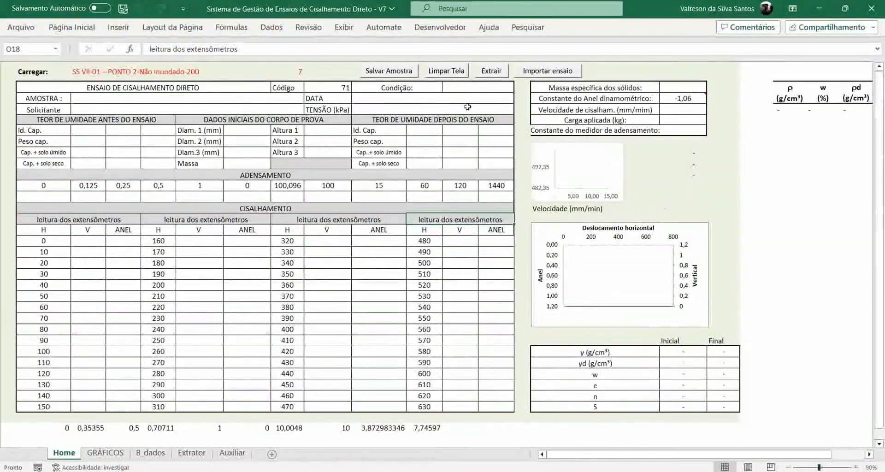
pyautogui.click(548, 71)
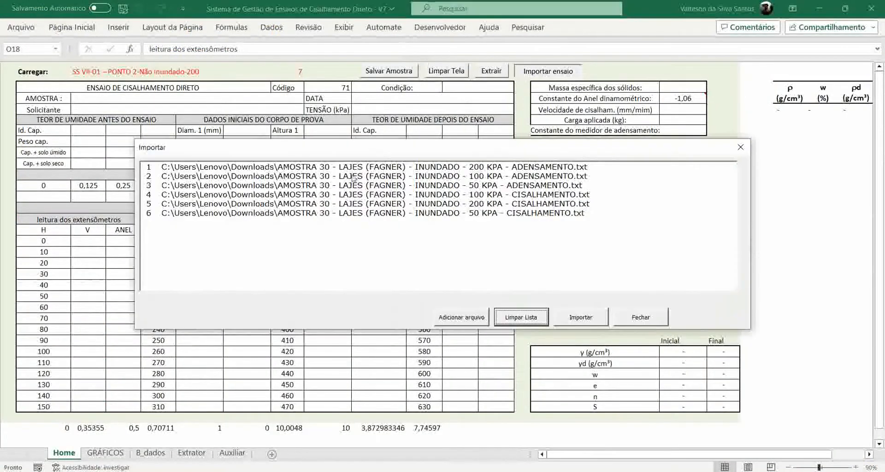
pyautogui.press('space')
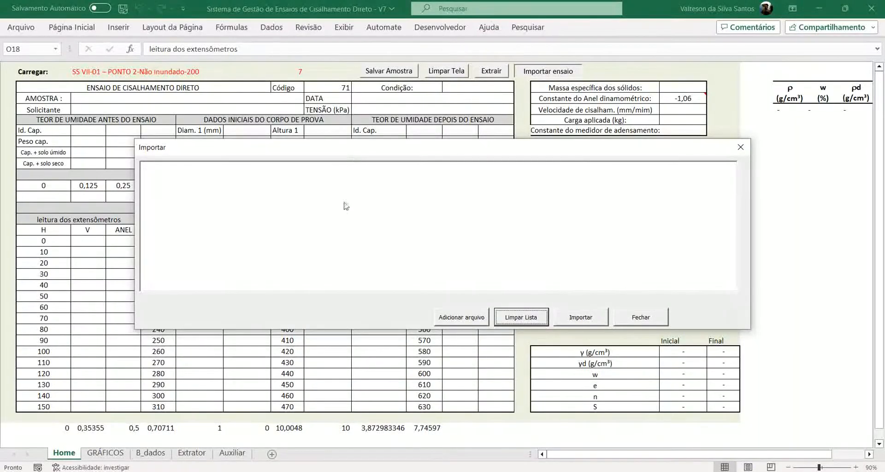
# Add the AMOSTRA 30 INUNDADO ADENSAMENTO text files for 200, 100 and 50 KPA from Downloads to the import list.
pyautogui.hotkey('shift', 'Tab')
pyautogui.press('space')
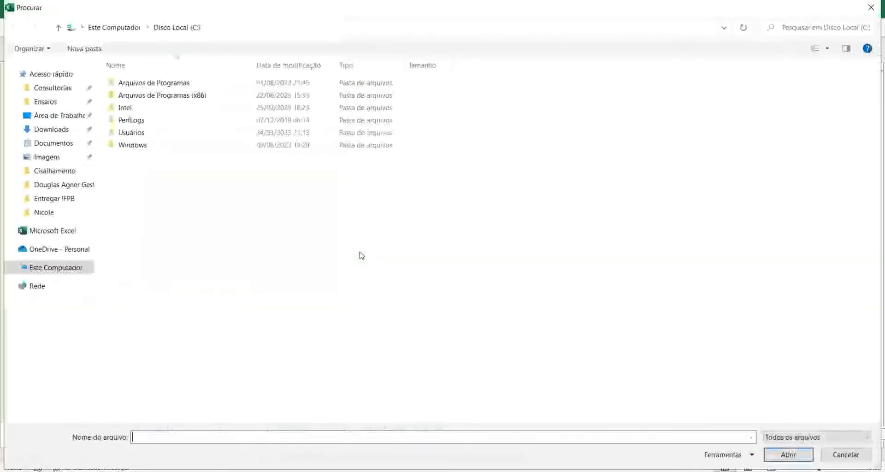
pyautogui.click(59, 127)
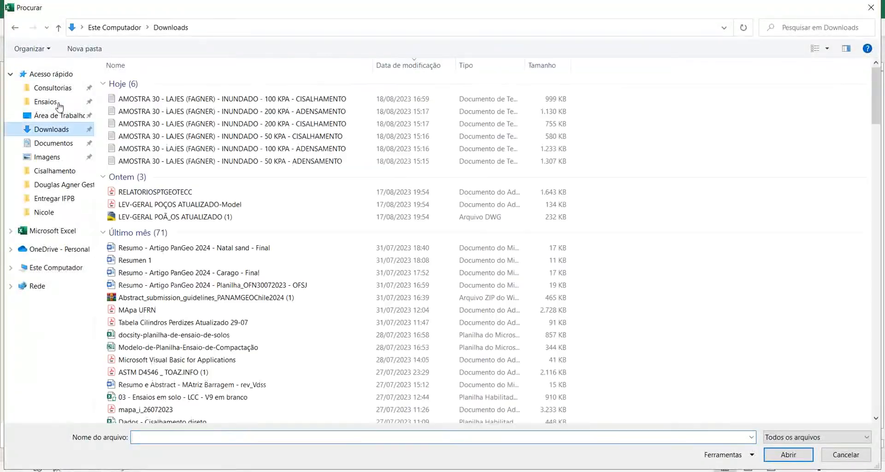
pyautogui.click(135, 111)
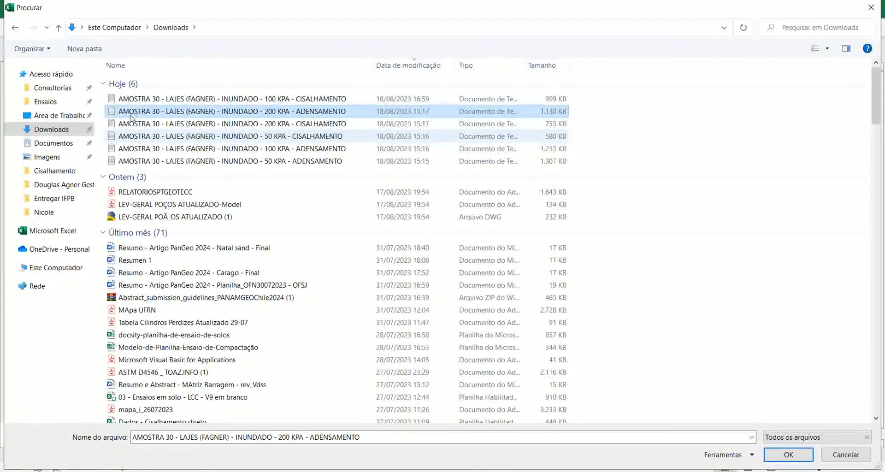
pyautogui.keyDown('ctrl'); pyautogui.click(130, 149); pyautogui.keyUp('ctrl')
pyautogui.keyDown('ctrl'); pyautogui.click(130, 161); pyautogui.keyUp('ctrl')
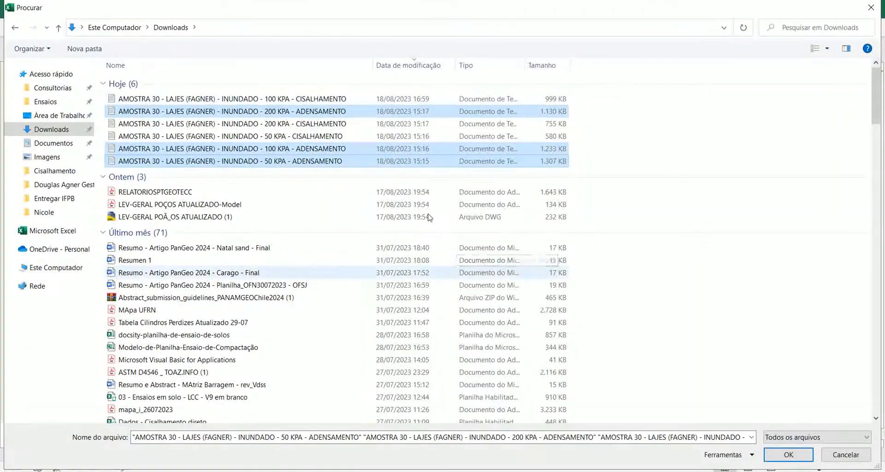
pyautogui.press('Return')
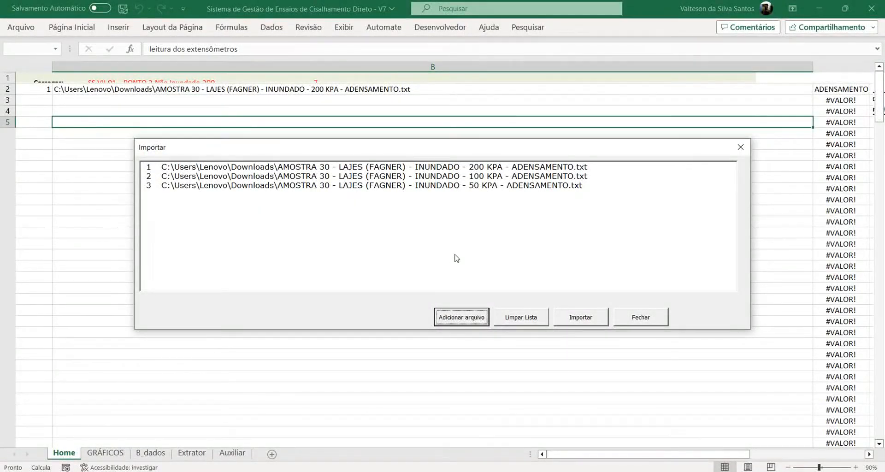
pyautogui.press('Tab')
pyautogui.press('Tab')
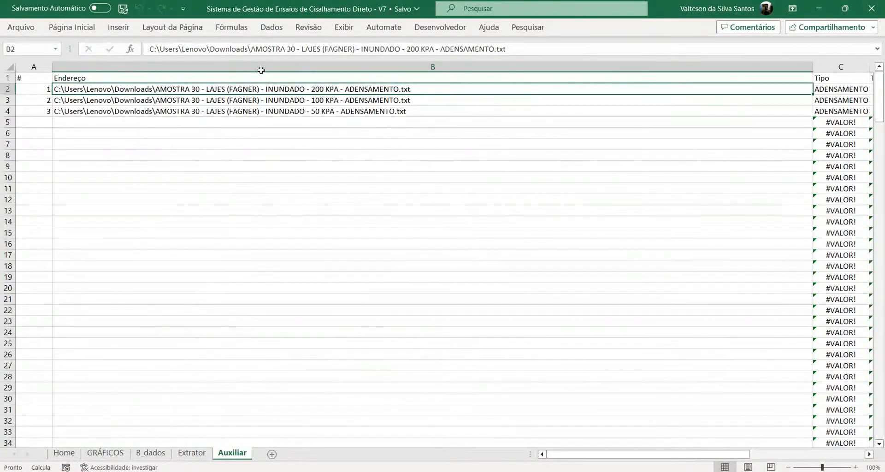
# Examine the Tipo, Tensão (kPa) and Amostra formulas derived from the file paths on the Auxiliar sheet.
pyautogui.press('Right')
pyautogui.press('Right')
pyautogui.press('Right')
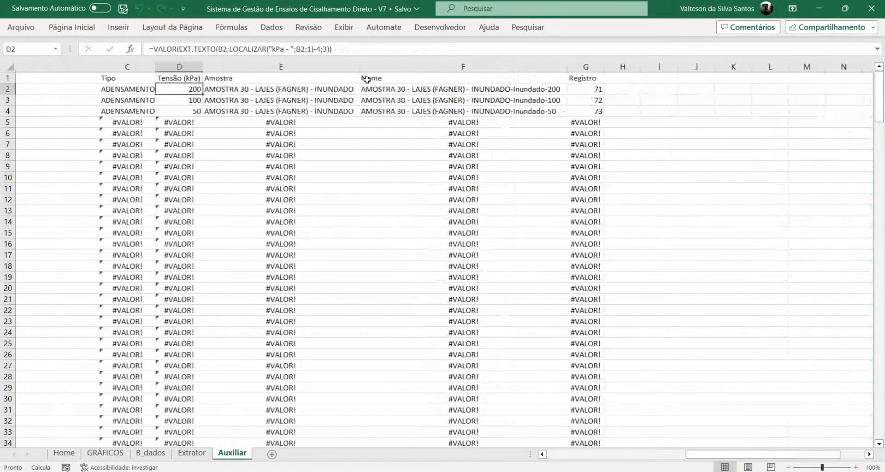
pyautogui.press('Left')
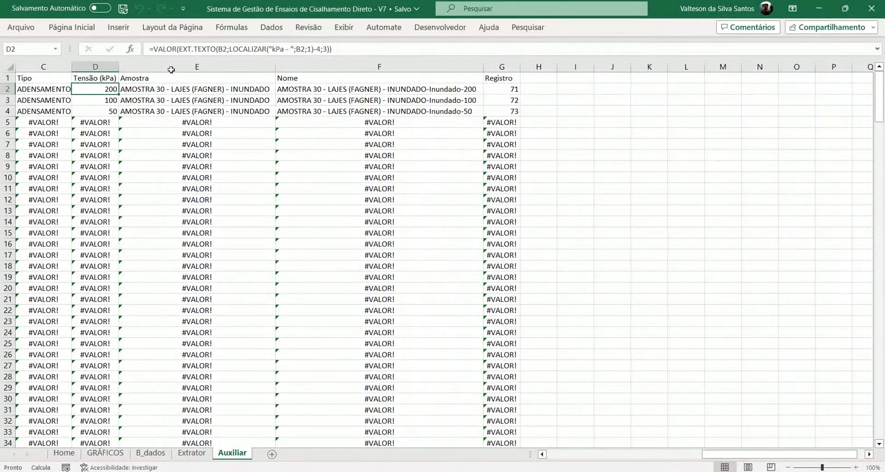
pyautogui.press('Right')
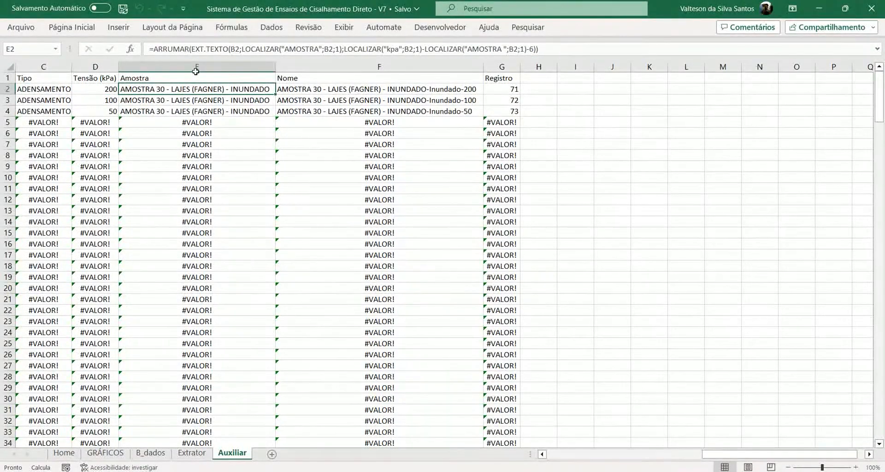
pyautogui.press('Left')
pyautogui.press('Left')
pyautogui.press('Left')
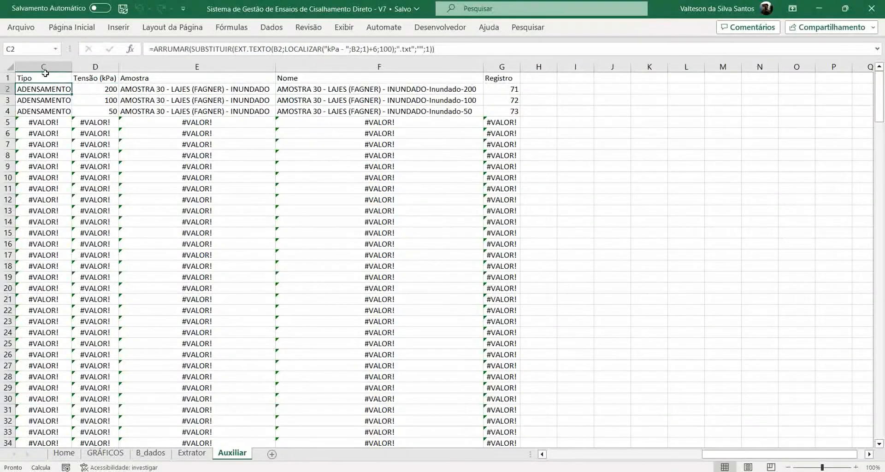
pyautogui.press('Right')
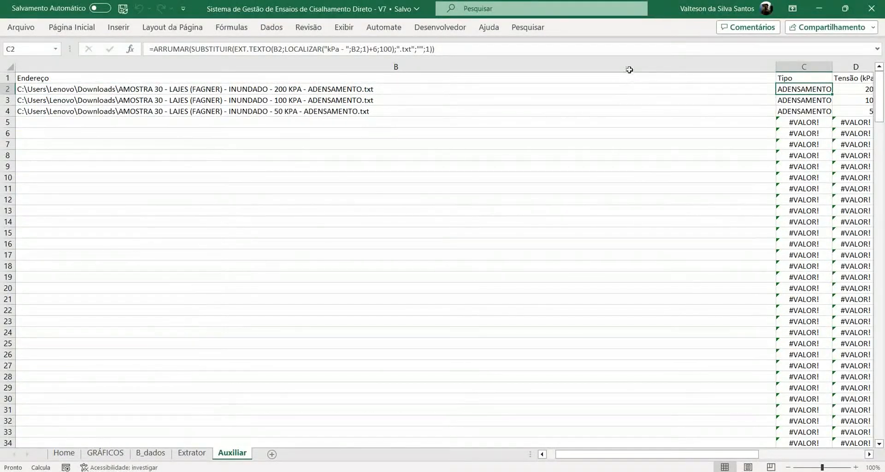
# Review how the Endereço paths on the Auxiliar sheet feed the Tipo, Tensão (kPa), Amostra, Nome and Registro columns.
pyautogui.press('Up')
pyautogui.press('Right')
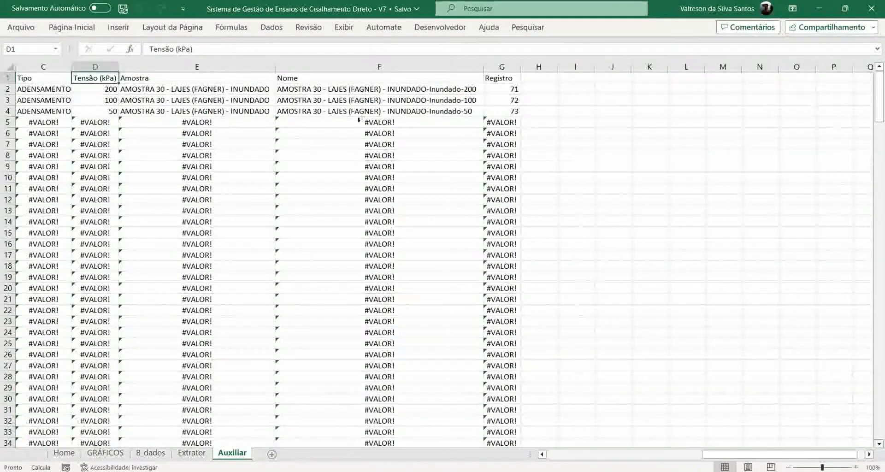
pyautogui.hotkey('ctrl', 'shift', 'Down')
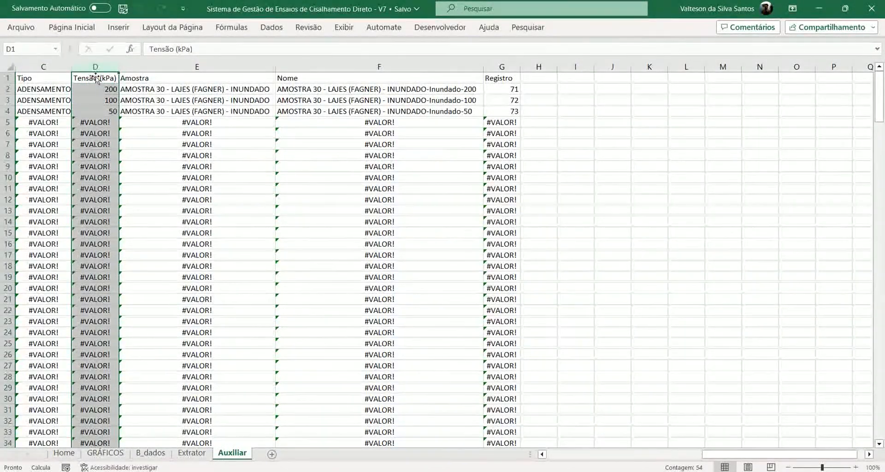
pyautogui.hotkey('ctrl', 'Home')
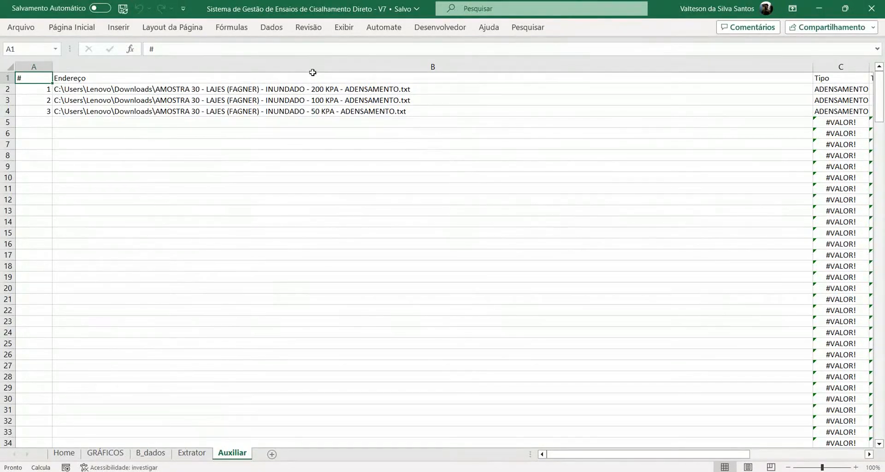
pyautogui.press('Right')
pyautogui.press('Down')
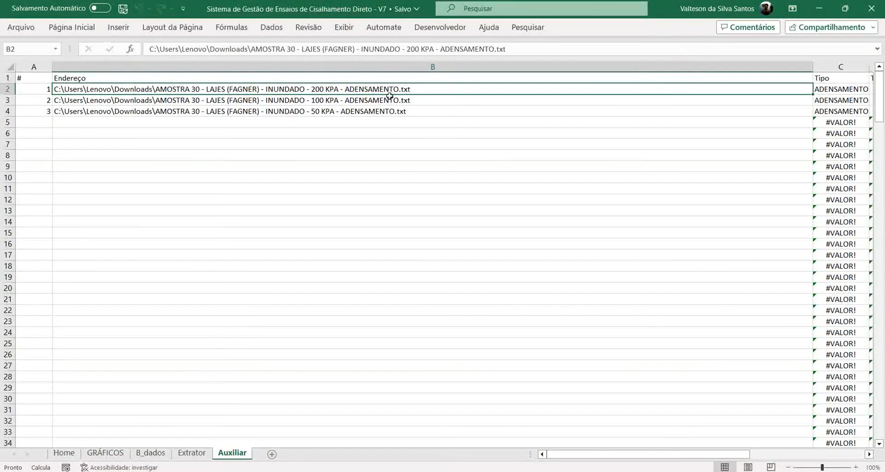
pyautogui.press('Right')
pyautogui.press('Right')
pyautogui.press('Right')
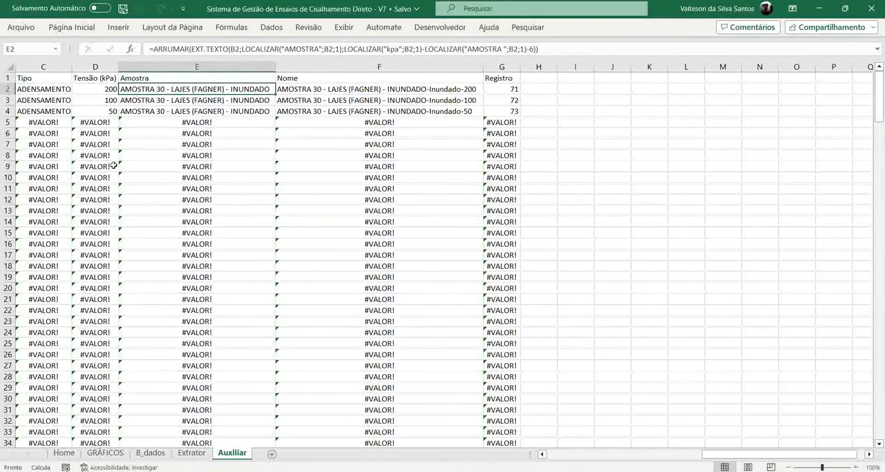
pyautogui.press('Left')
pyautogui.press('Left')
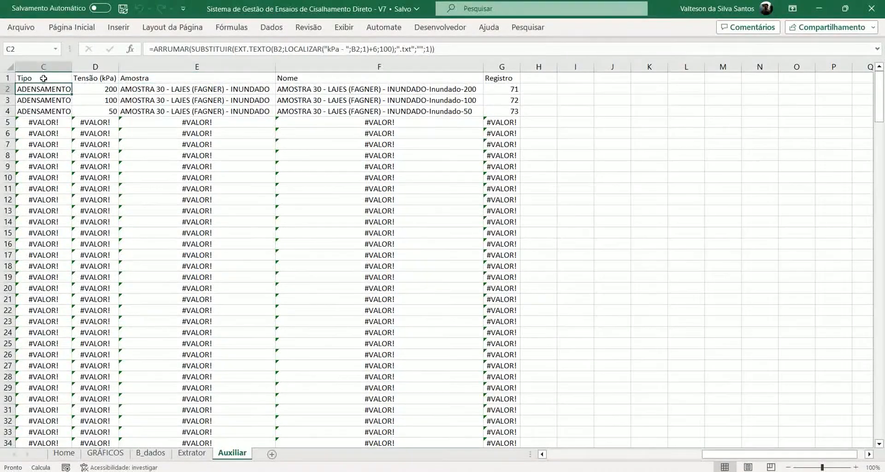
pyautogui.press('Down')
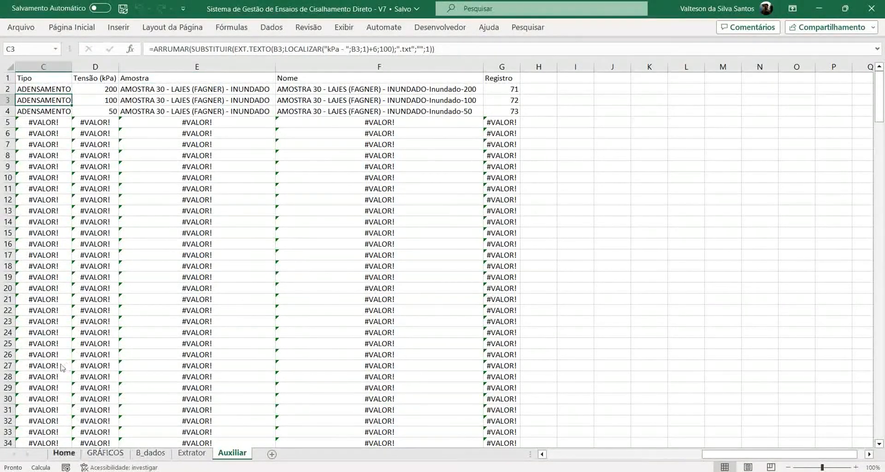
# Return to the Home sheet, reopen the test import dialog and empty its file list.
pyautogui.click(64, 453)
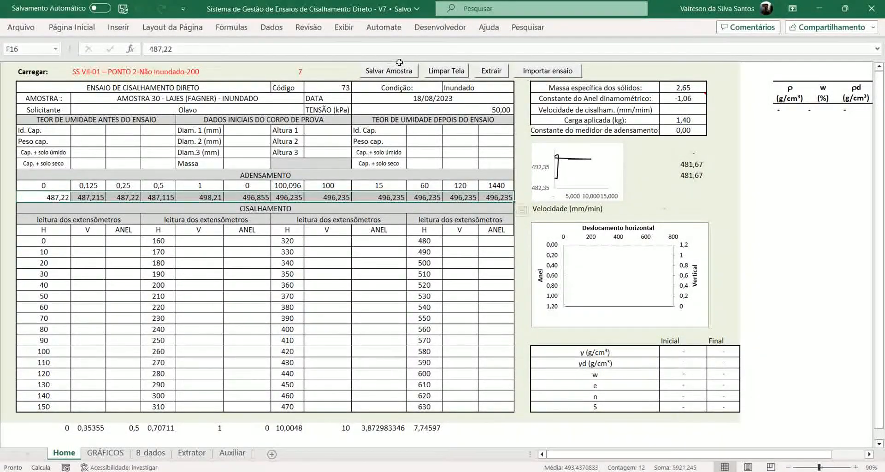
pyautogui.click(547, 70)
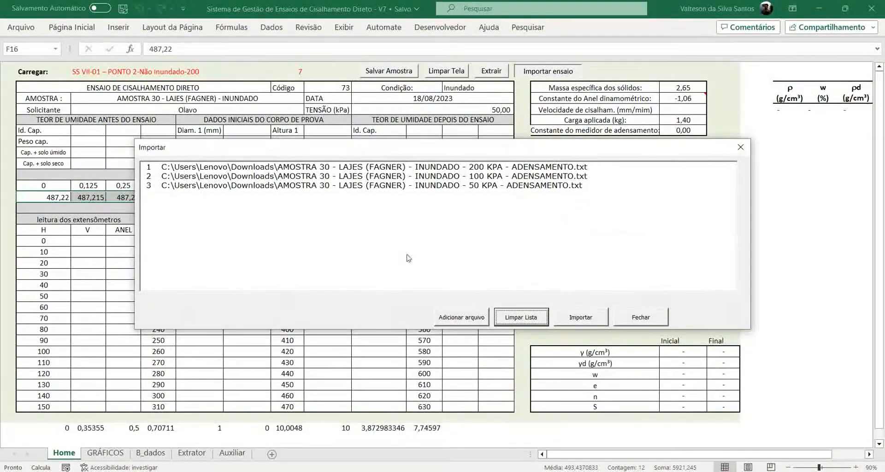
pyautogui.click(525, 318)
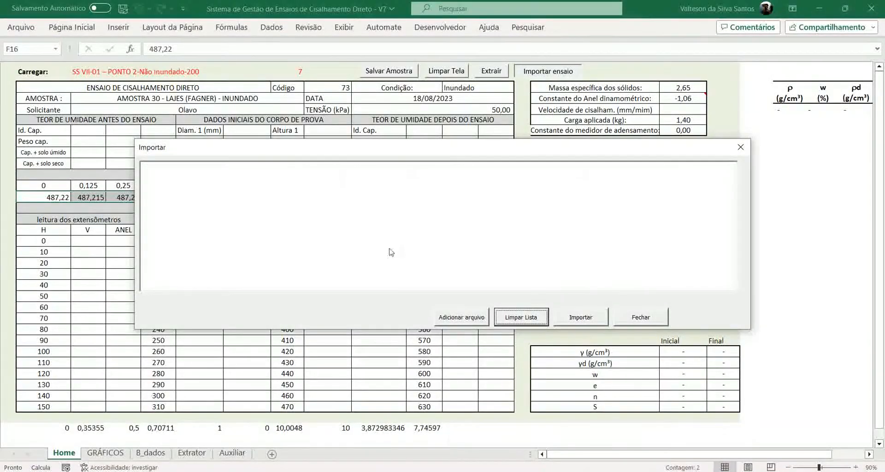
# Add the AMOSTRA 30 INUNDADO CISALHAMENTO text files for 100, 200 and 50 KPA from Downloads to the import list.
pyautogui.click(466, 318)
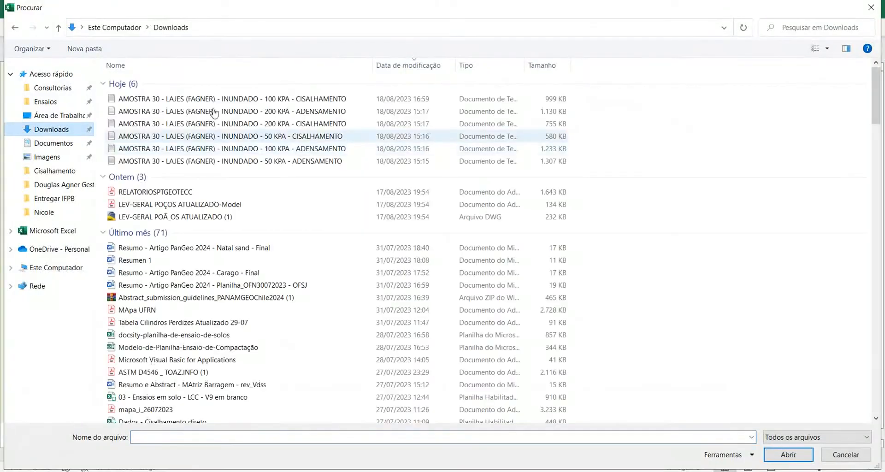
pyautogui.click(196, 98)
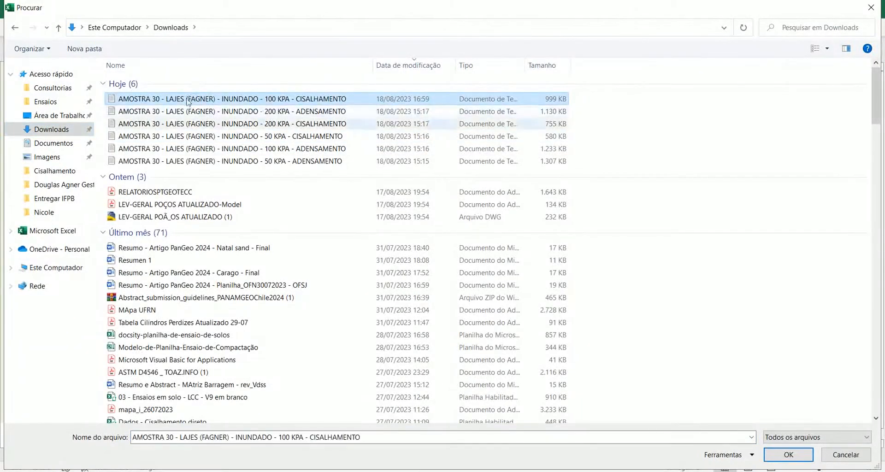
pyautogui.keyDown('ctrl'); pyautogui.click(184, 124); pyautogui.keyUp('ctrl')
pyautogui.keyDown('ctrl'); pyautogui.click(185, 136); pyautogui.keyUp('ctrl')
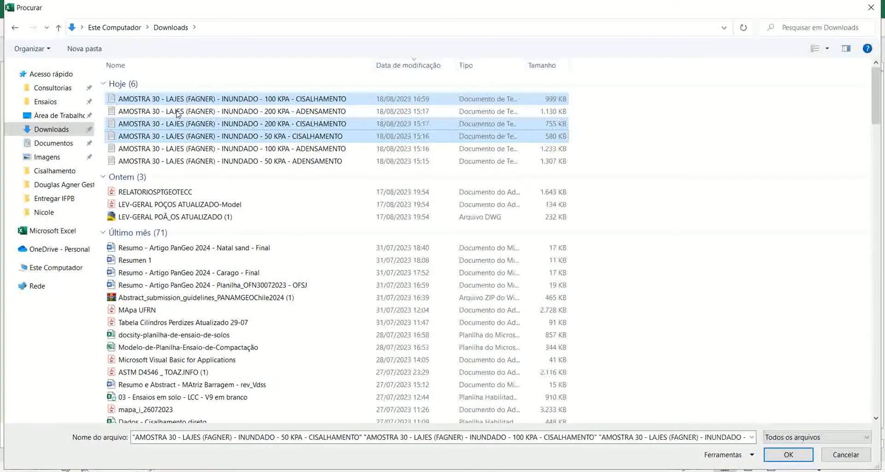
pyautogui.press('Return')
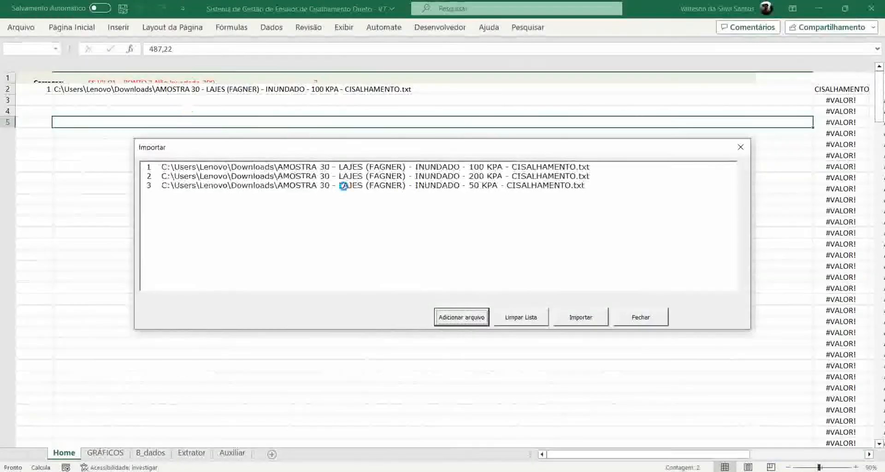
# Import the listed CISALHAMENTO files, accepting 0,01 as the test speed.
pyautogui.press('Tab')
pyautogui.press('Tab')
pyautogui.press('space')
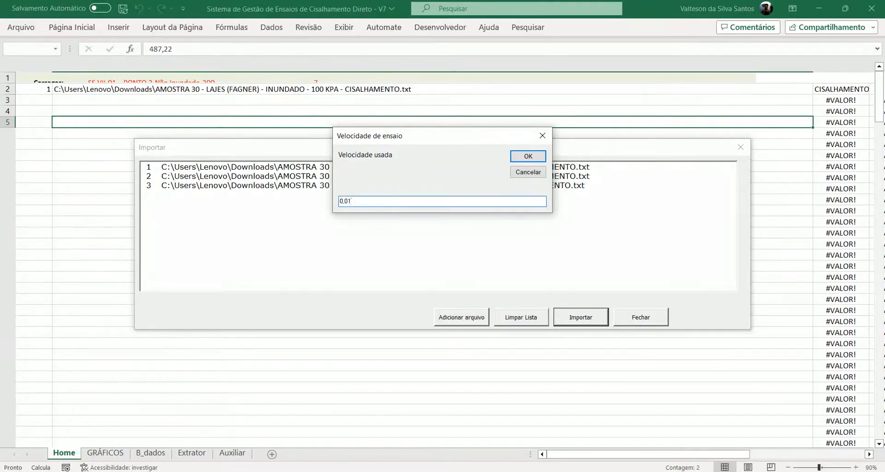
pyautogui.press('Return')
pyautogui.press('Return')
pyautogui.press('Return')
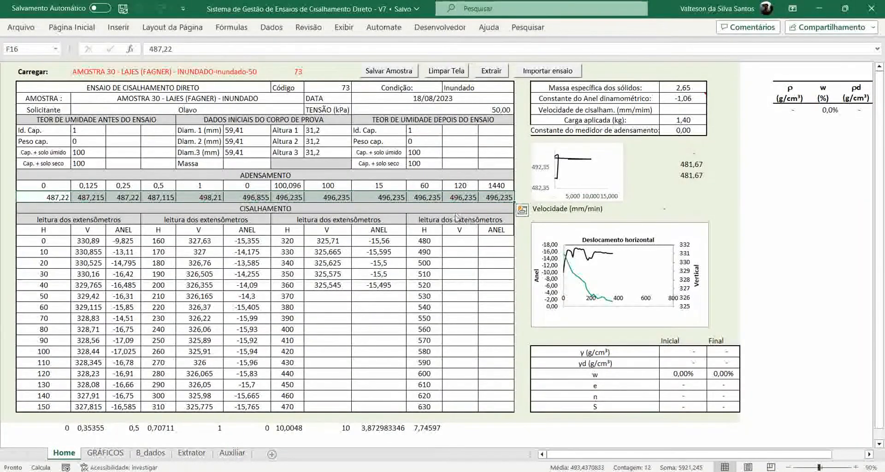
# Examine the imported shear readings on the Home sheet and the shear stress and vertical displacement curves on the GRÁFICOS sheet.
pyautogui.click(195, 329)
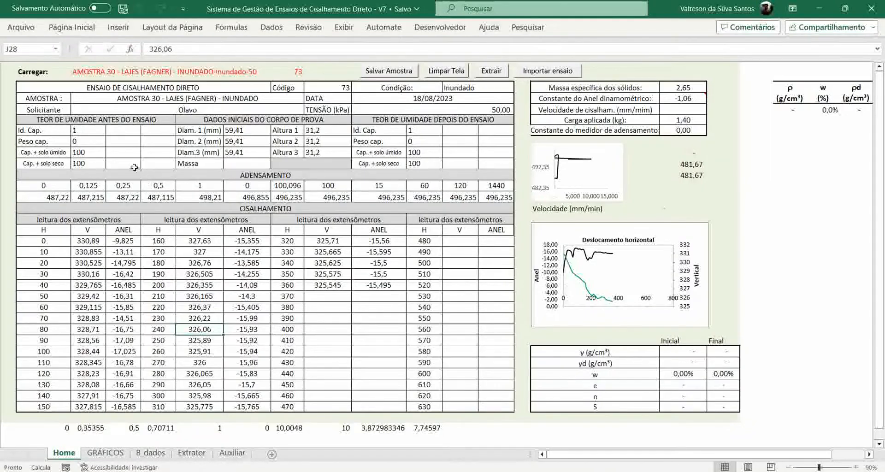
pyautogui.press('Right')
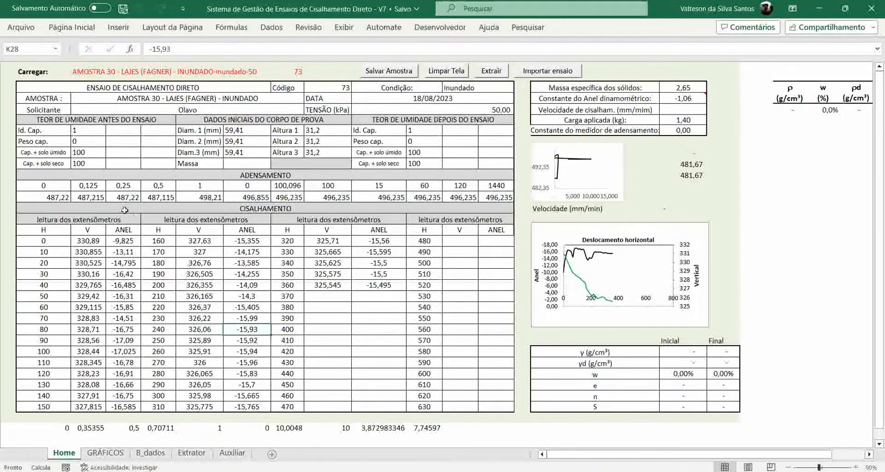
pyautogui.hotkey('ctrl', 'pagedown')
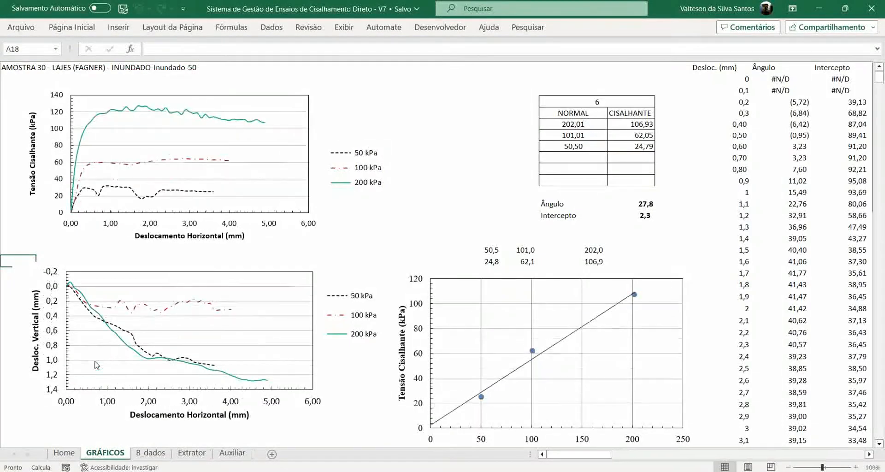
pyautogui.click(304, 185)
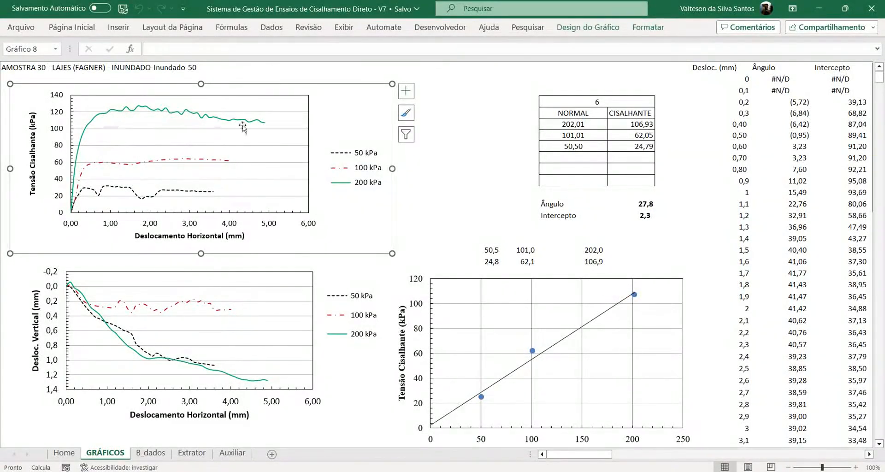
pyautogui.click(153, 153)
pyautogui.click(153, 131)
pyautogui.click(179, 109)
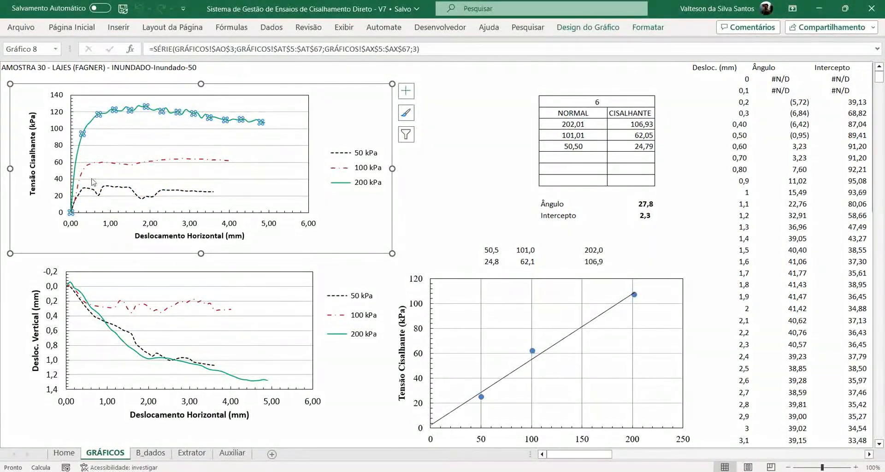
pyautogui.click(13, 261)
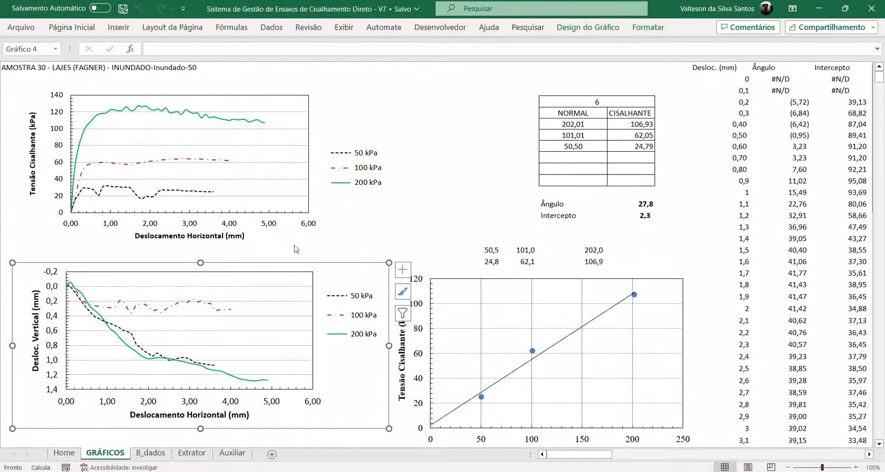
# Set the criterion above the NORMAL and CISALHANTE table to 2 and fix the strength chart's trendline intercept at 0,0.
pyautogui.press('Escape')
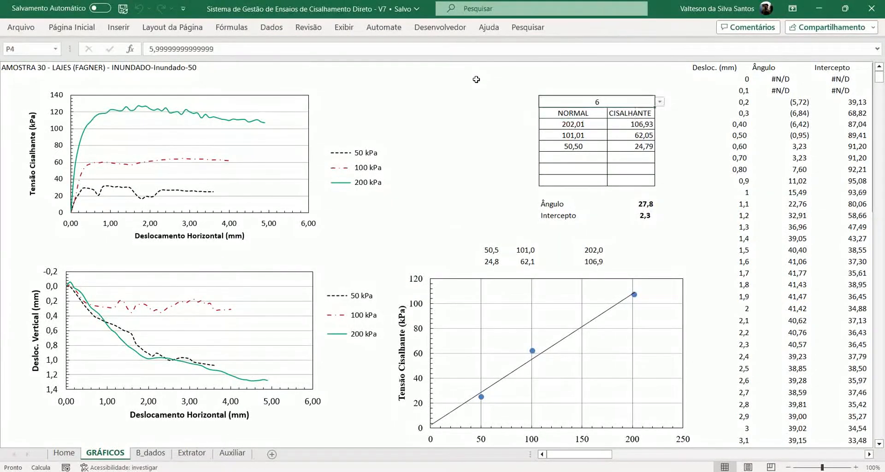
pyautogui.write('2')
pyautogui.press('Return')
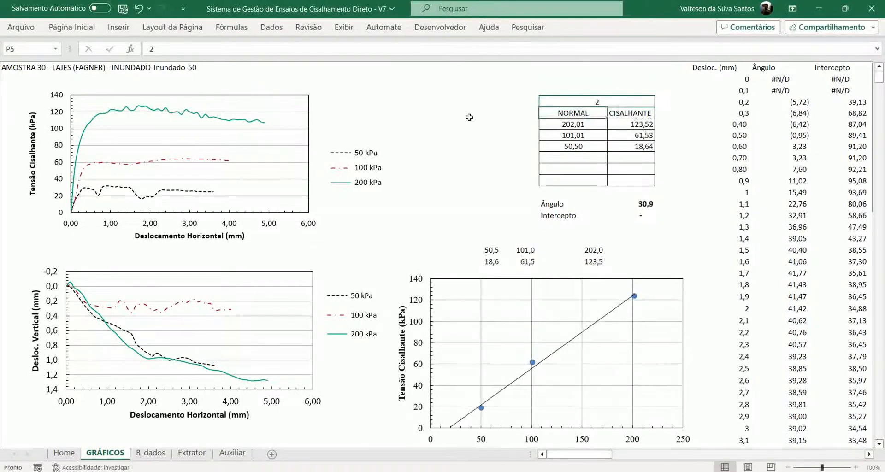
pyautogui.press('Up')
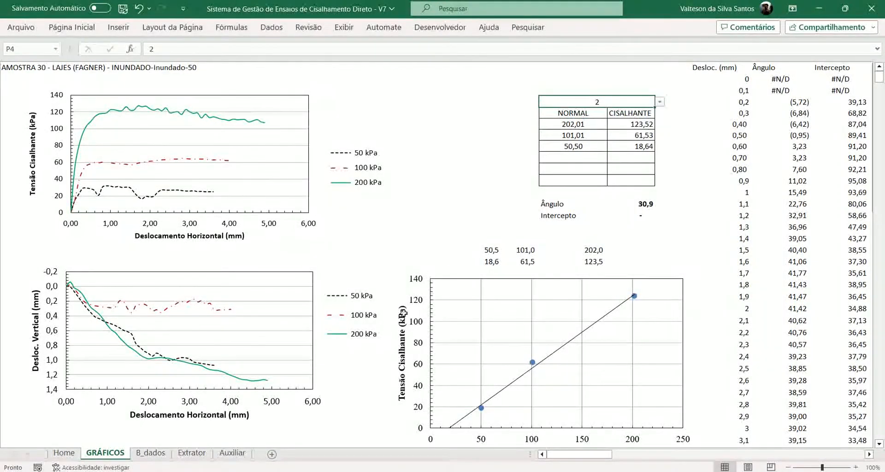
pyautogui.doubleClick(441, 288)
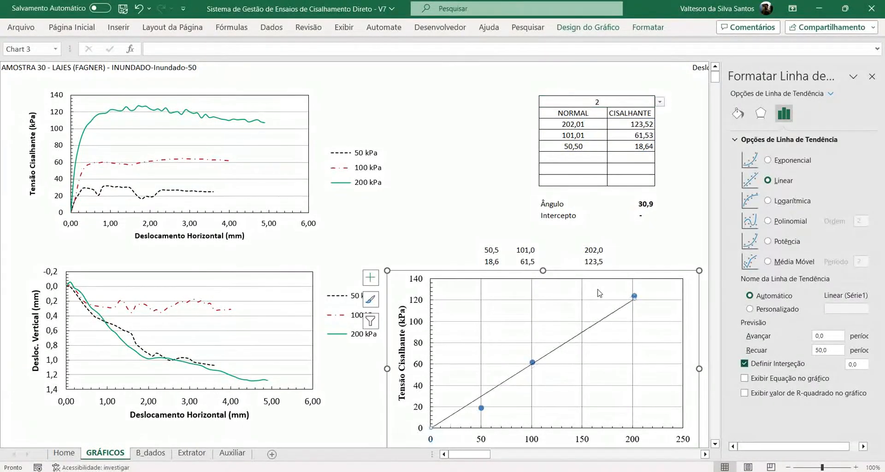
pyautogui.press('Escape')
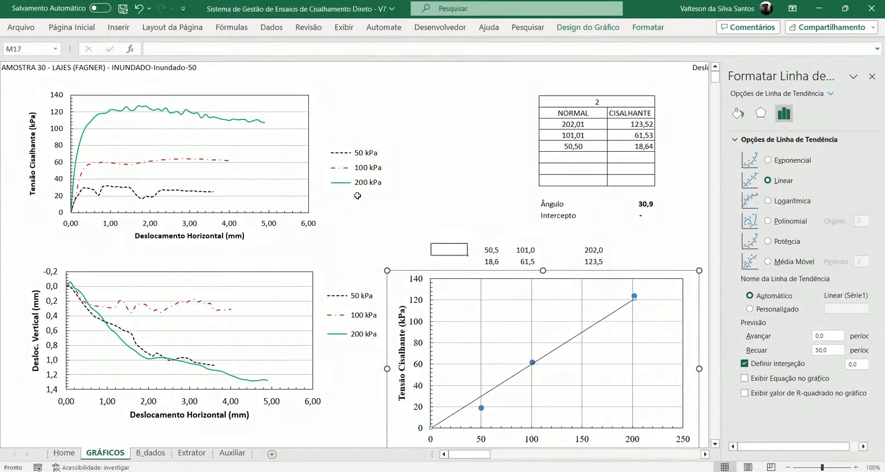
# Change the criterion above the NORMAL and CISALHANTE table to 6.
pyautogui.click(597, 102)
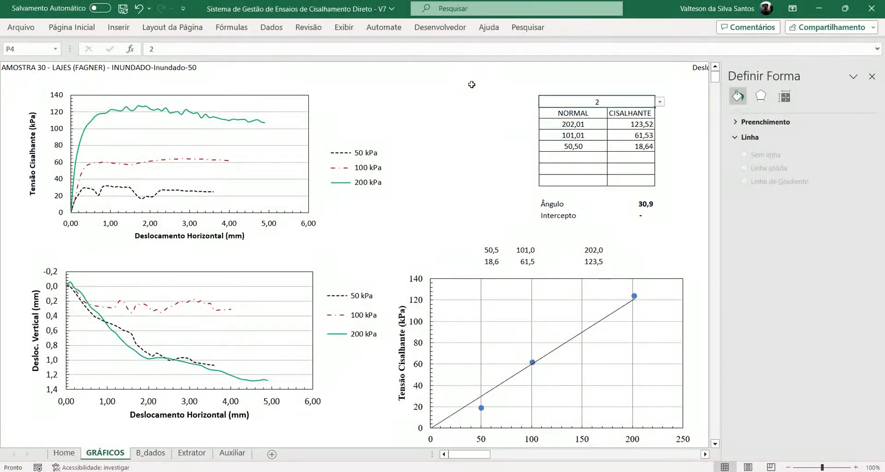
pyautogui.write('6')
pyautogui.press('Return')
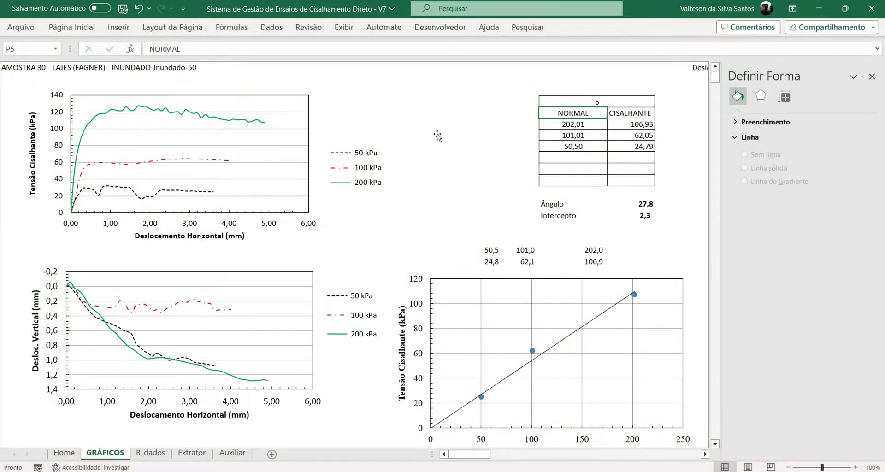
# Set the criterion above the NORMAL and CISALHANTE table to PICO.
pyautogui.press('Up')
pyautogui.write('pi')
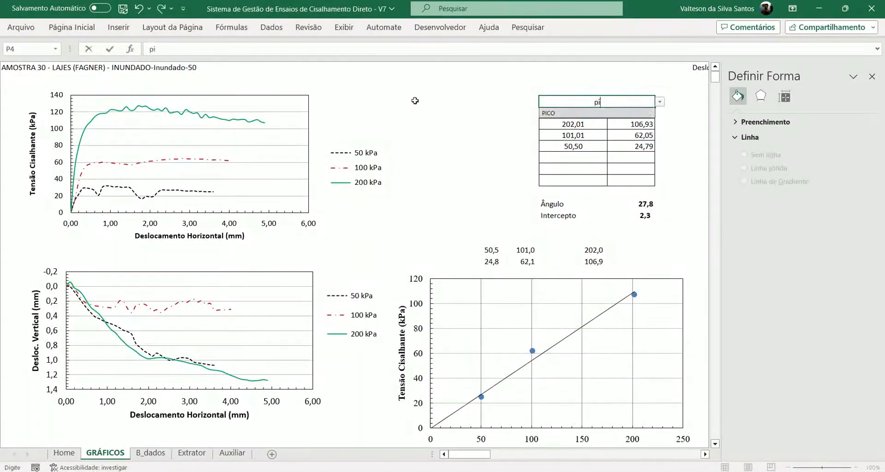
pyautogui.write('co')
pyautogui.press('Return')
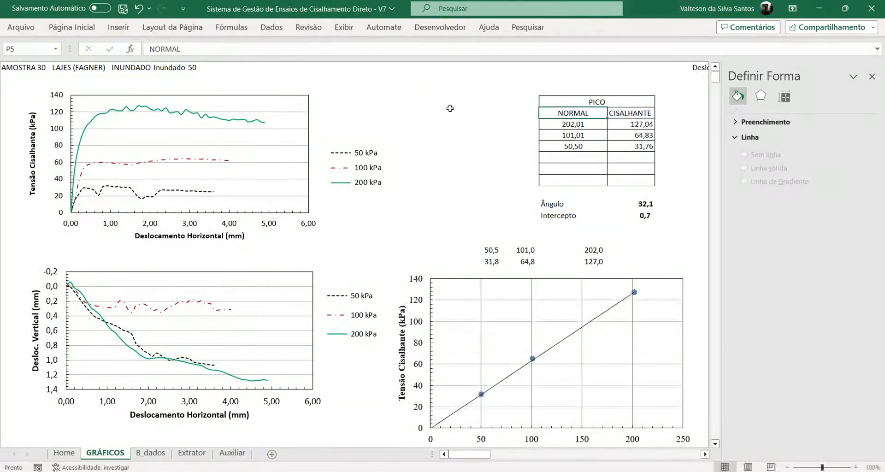
# Turn off the fixed intercept (Definir Interseção) for the strength chart's linear trendline and close the formatting options.
pyautogui.click(414, 297)
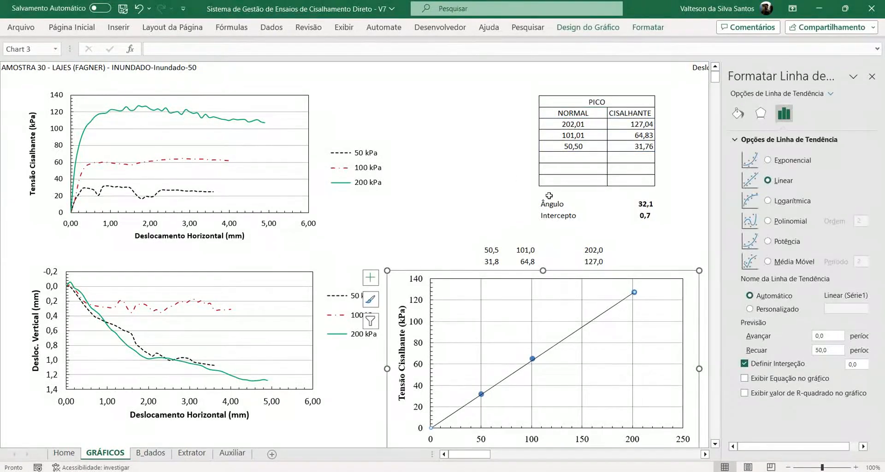
pyautogui.click(745, 364)
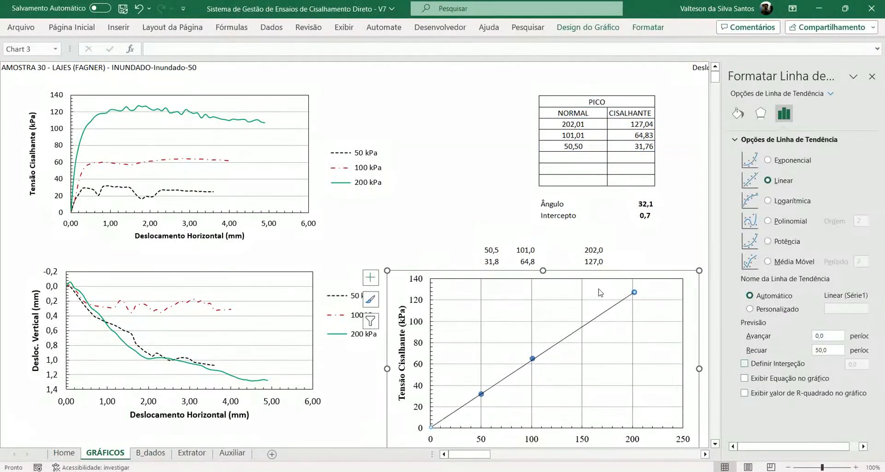
pyautogui.click(449, 168)
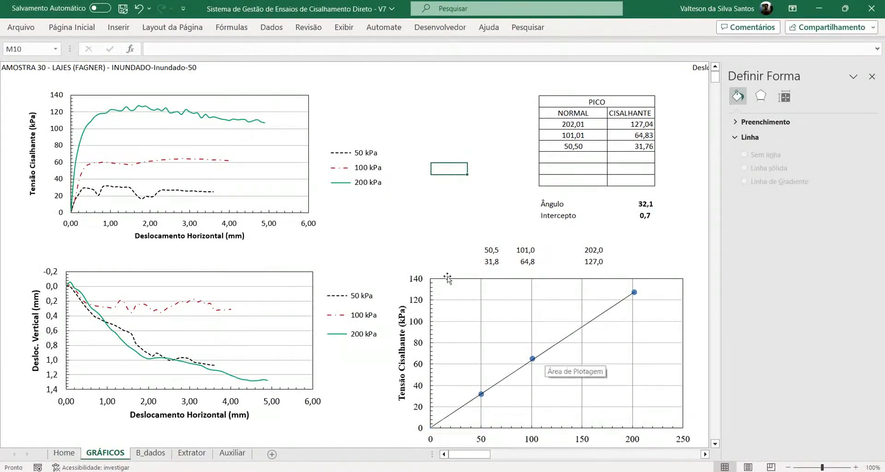
pyautogui.click(872, 76)
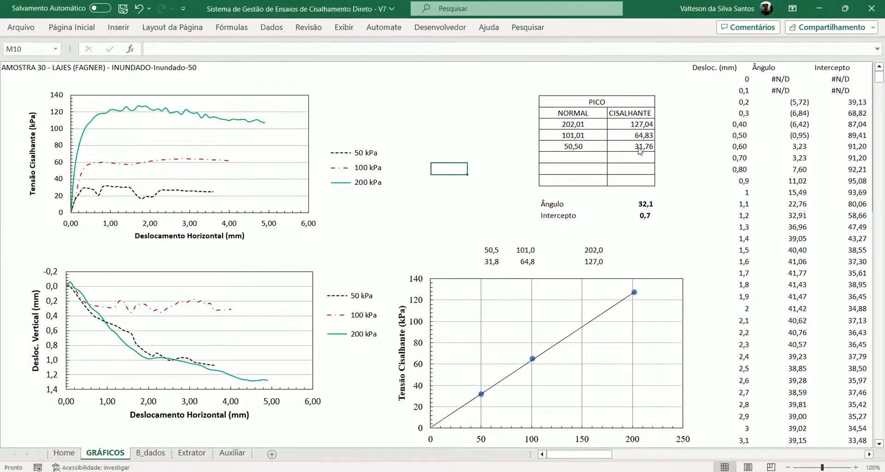
# Recalculate the Ângulo and Intercepto values for every displacement in the Desloc. (mm) table.
pyautogui.click(780, 181)
pyautogui.press('Right')
pyautogui.press('Right')
pyautogui.press('Right')
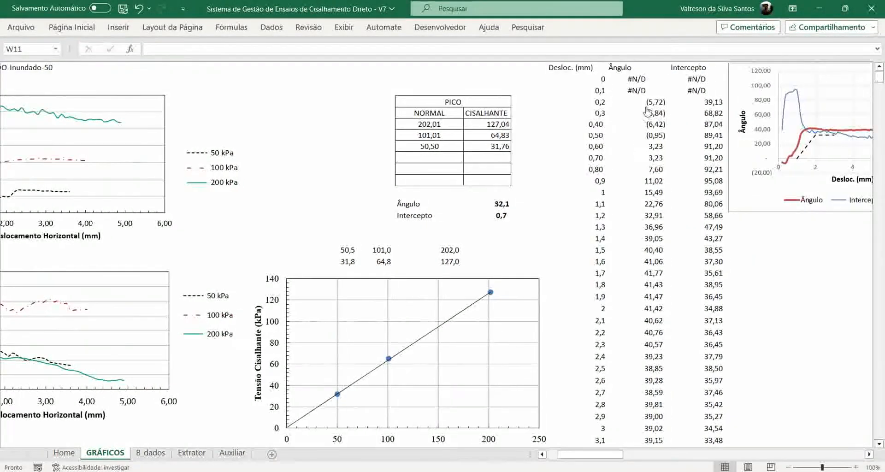
pyautogui.click(648, 111)
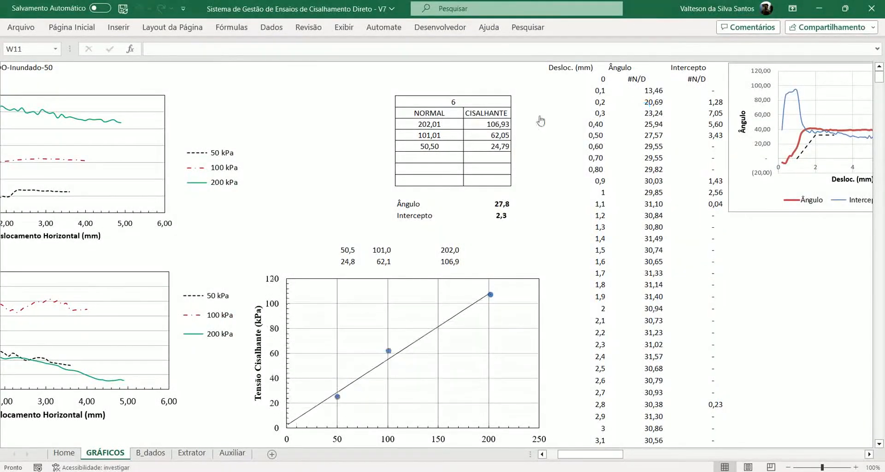
# Review the Ângulo and Intercepto columns down to the 6 mm displacement row.
pyautogui.press('Left')
pyautogui.press('Left')
pyautogui.press('Left')
pyautogui.press('Down')
pyautogui.press('Down')
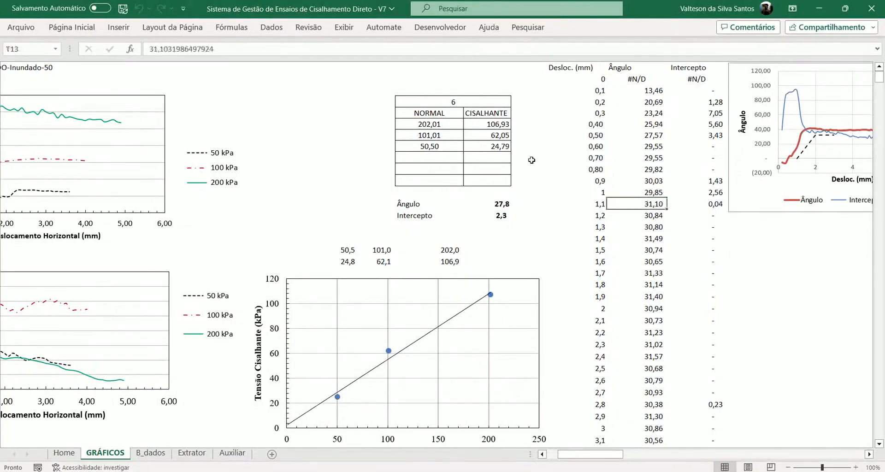
pyautogui.scroll(-12, 531, 160)
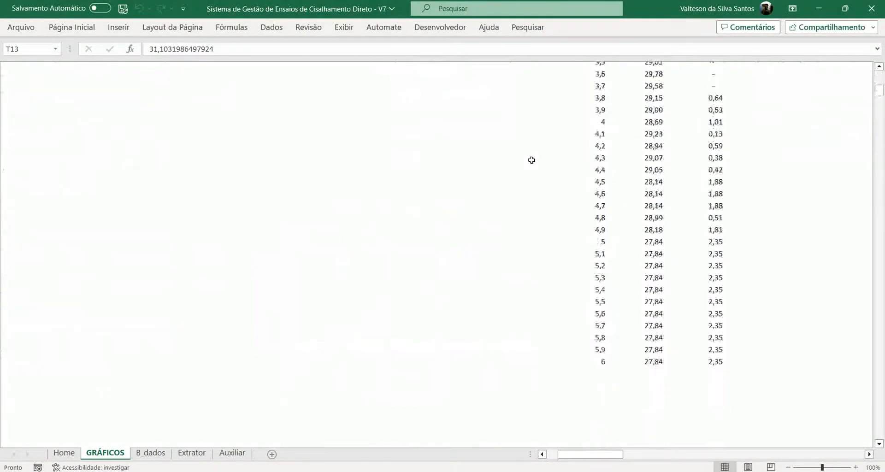
pyautogui.scroll(12, 531, 160)
# Examine the chart of Ângulo and Intercepto against displacement and compare it with the shear and vertical displacement charts.
pyautogui.press('Down')
pyautogui.press('Down')
pyautogui.press('Down')
pyautogui.press('Down')
pyautogui.press('Right')
pyautogui.press('Right')
pyautogui.press('Right')
pyautogui.press('Right')
pyautogui.press('Right')
pyautogui.press('Right')
pyautogui.press('Right')
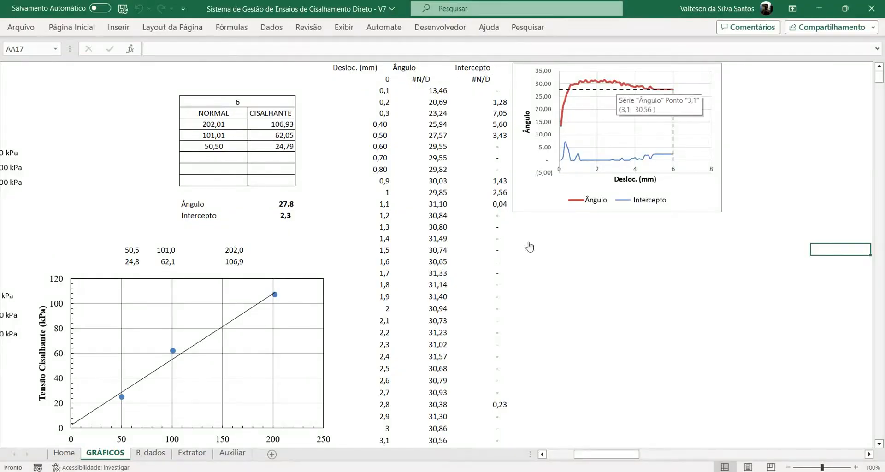
pyautogui.hscroll(-3, 487, 369)
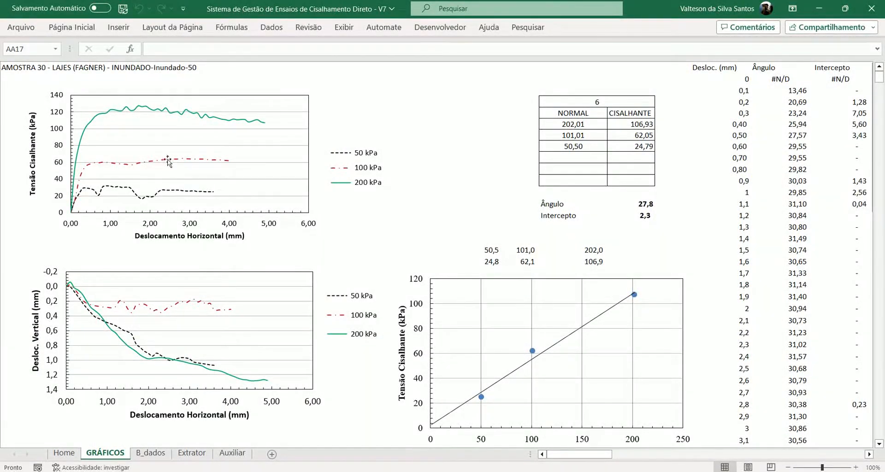
pyautogui.hscroll(3, 483, 365)
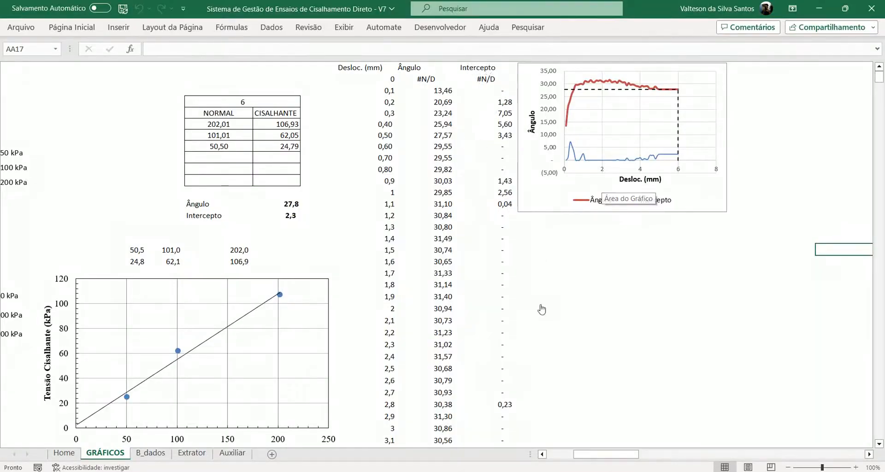
pyautogui.press('Home')
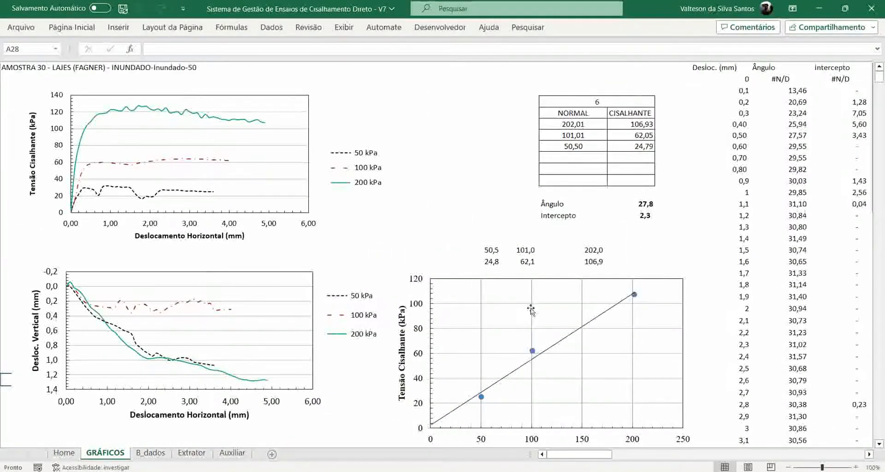
pyautogui.click(489, 123)
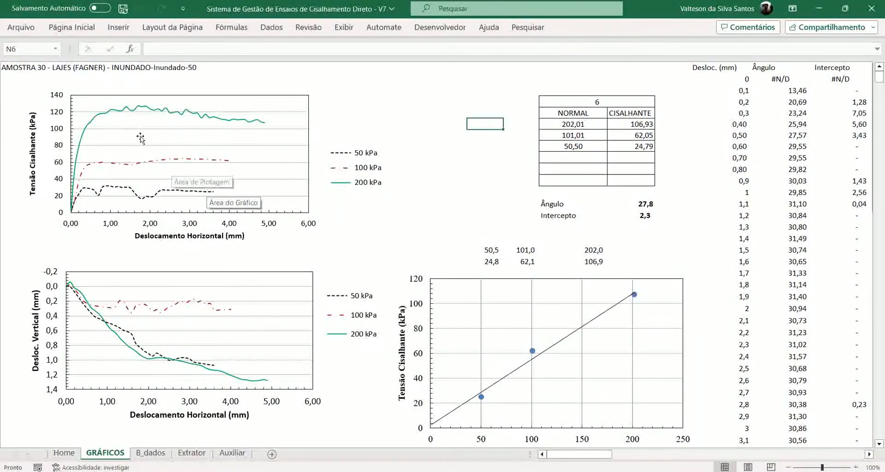
# Examine the helper table beyond the charts that lists specimens CP1 to CP6 with their normal stresses, sample codes and areas.
pyautogui.click(772, 170)
pyautogui.press('Right')
pyautogui.press('Right')
pyautogui.press('Right')
pyautogui.press('Right')
pyautogui.press('Right')
pyautogui.press('Right')
pyautogui.press('Right')
pyautogui.press('Right')
pyautogui.press('Right')
pyautogui.press('Right')
pyautogui.press('Right')
pyautogui.press('Right')
pyautogui.press('Right')
pyautogui.press('Right')
pyautogui.press('Right')
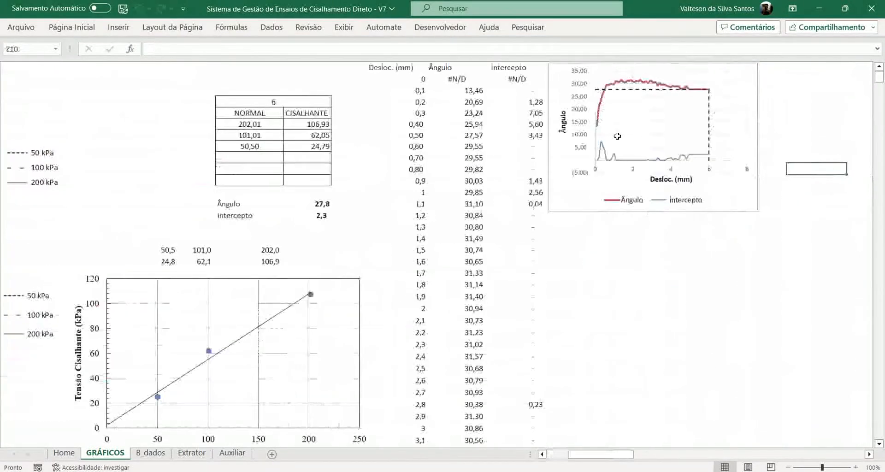
pyautogui.press('Right')
pyautogui.press('Right')
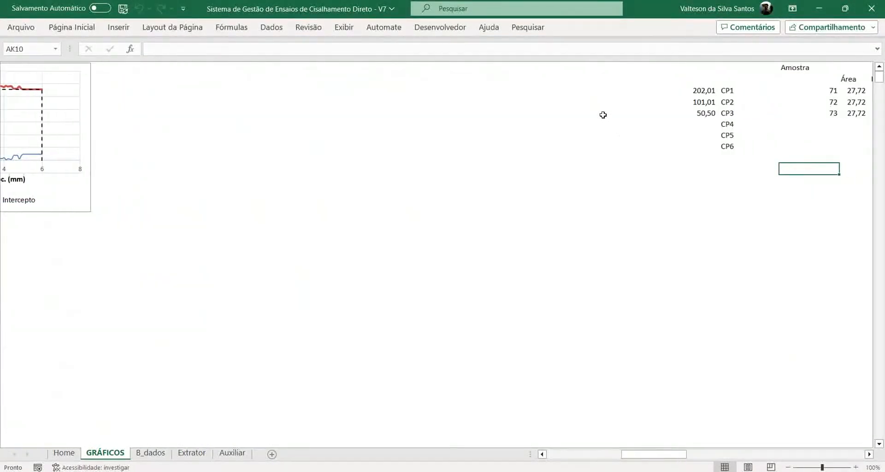
pyautogui.moveTo(726, 91); pyautogui.dragTo(725, 145)
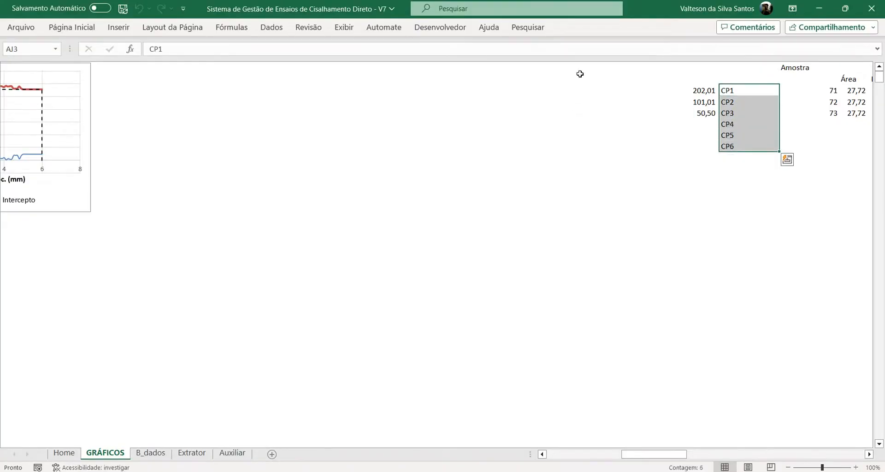
pyautogui.hotkey('ctrl', 'Home')
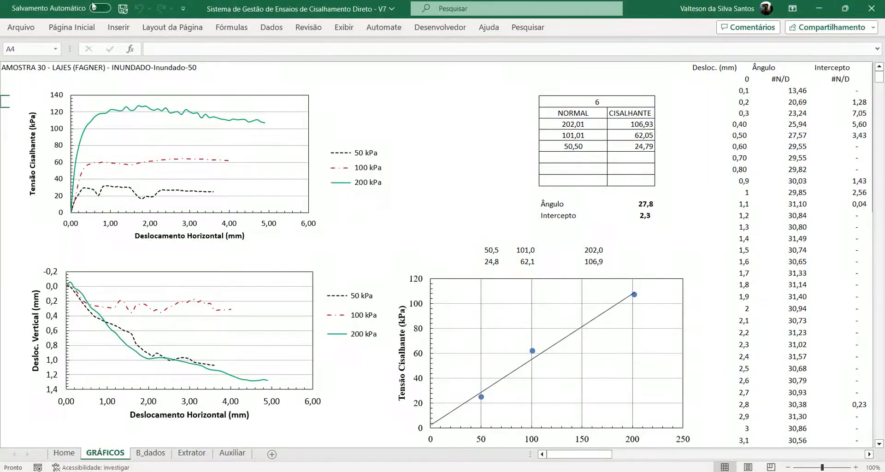
# Save the workbook.
pyautogui.click(9, 28)
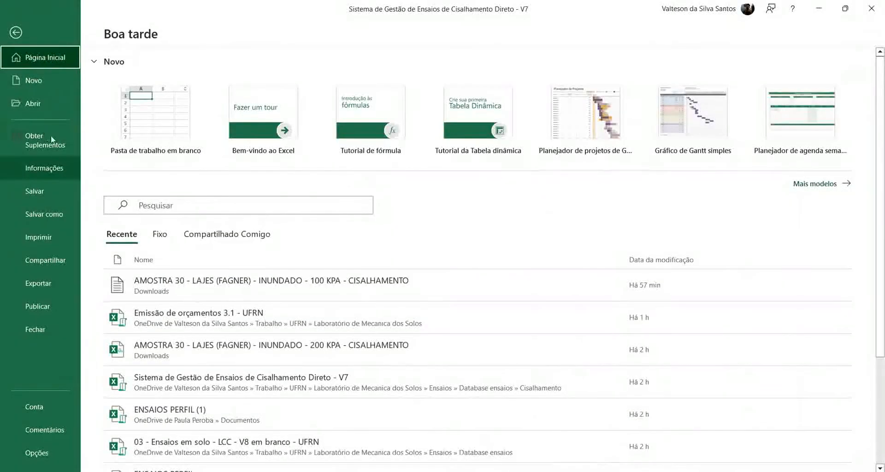
pyautogui.press('Escape')
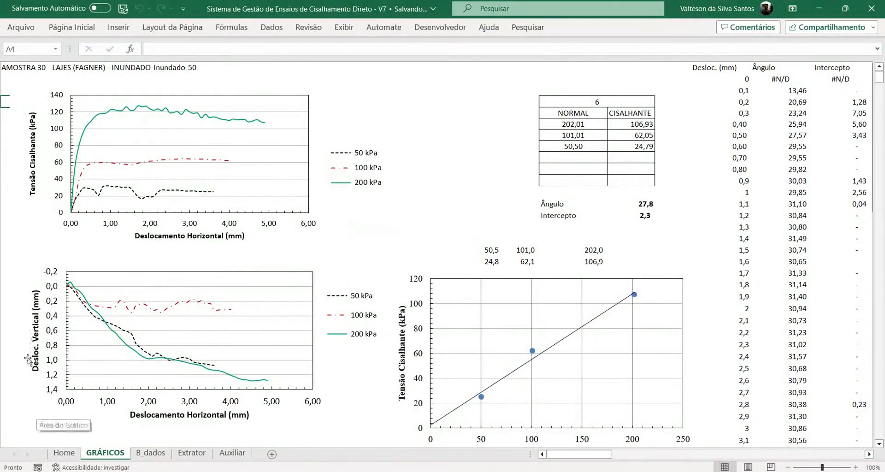
# Clear the test form on the Home sheet, check the GRÁFICOS sheet and reload the AMOSTRA 30 Inundado-50 sample.
pyautogui.hotkey('ctrl', 'pageup')
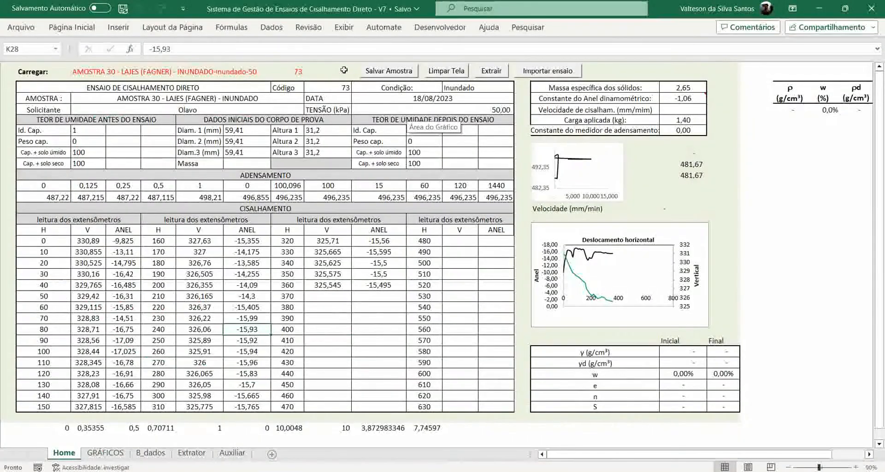
pyautogui.click(447, 71)
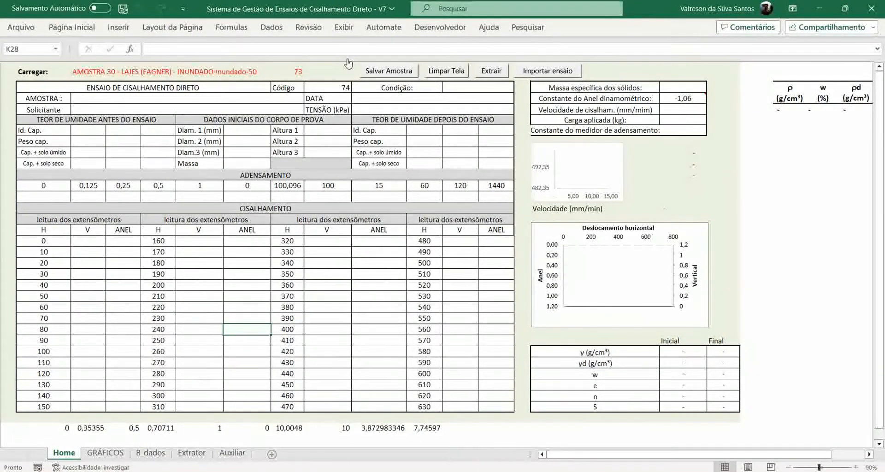
pyautogui.hotkey('ctrl', 'pagedown')
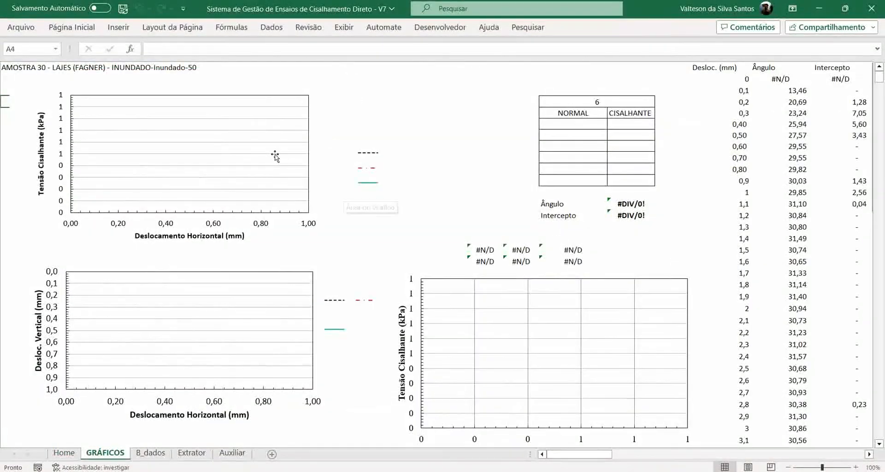
pyautogui.hotkey('ctrl', 'pageup')
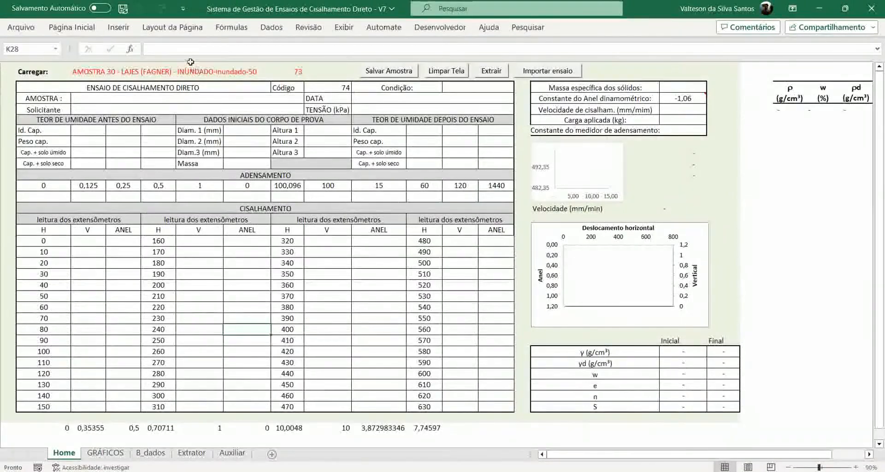
pyautogui.doubleClick(196, 69)
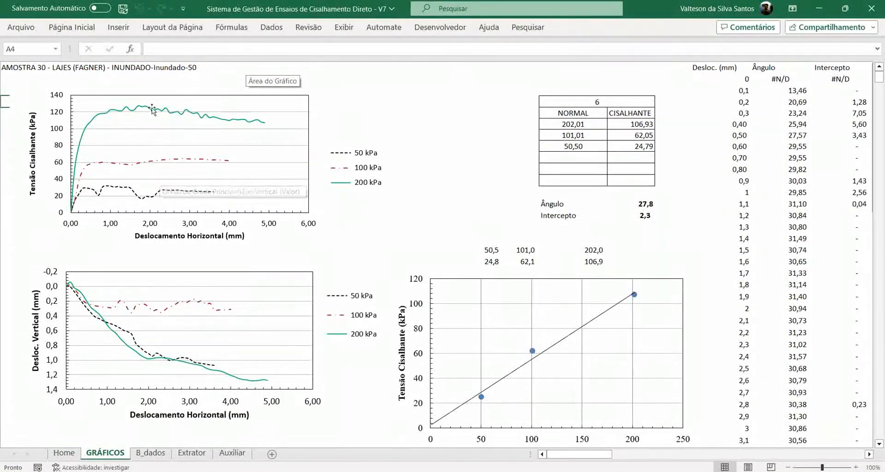
# Inspect the shear stress chart, the stress rows above the strength chart, the NORMAL and CISALHANTE table and the Ângulo formula.
pyautogui.click(256, 89)
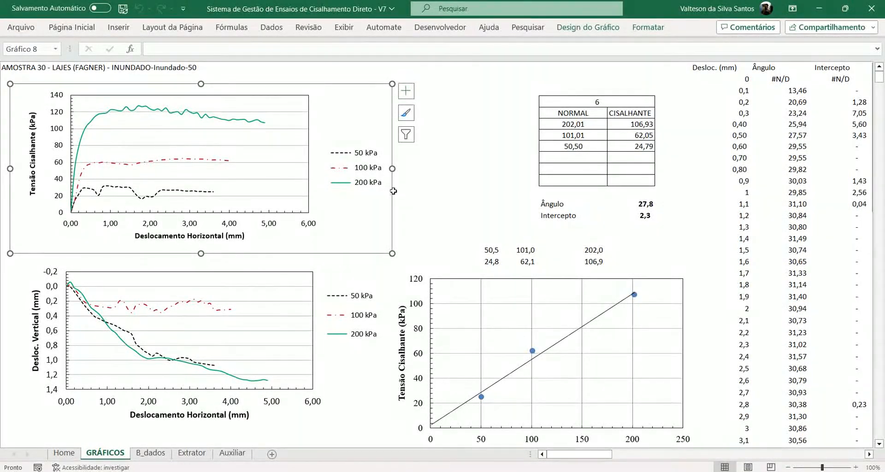
pyautogui.press('Escape')
pyautogui.moveTo(487, 249); pyautogui.dragTo(561, 258)
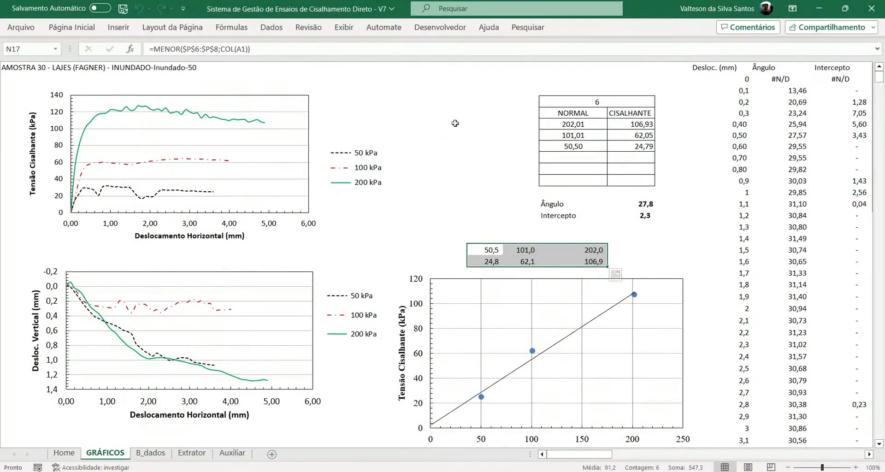
pyautogui.click(469, 91)
pyautogui.hotkey('shift', 'Down')
pyautogui.hotkey('shift', 'Down')
pyautogui.hotkey('shift', 'Down')
pyautogui.hotkey('shift', 'Right')
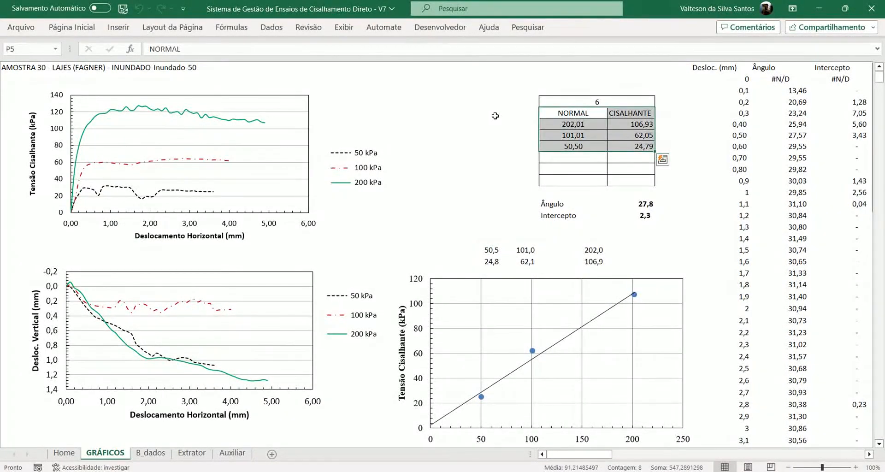
pyautogui.click(631, 204)
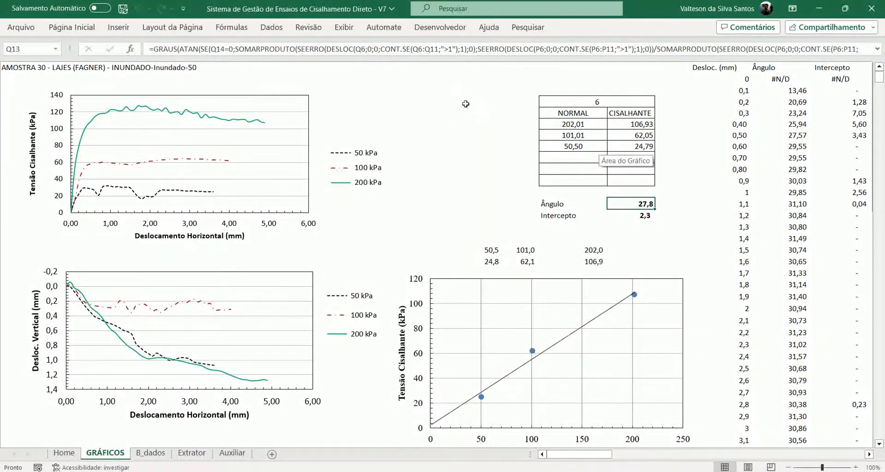
pyautogui.click(413, 134)
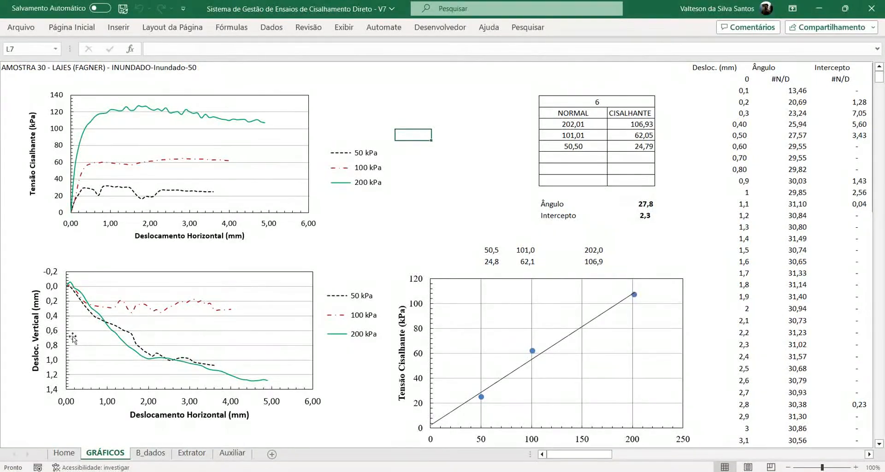
# Open the code of the Home worksheet (Planilha1) in the Visual Basic editor.
pyautogui.hotkey('ctrl', 'pageup')
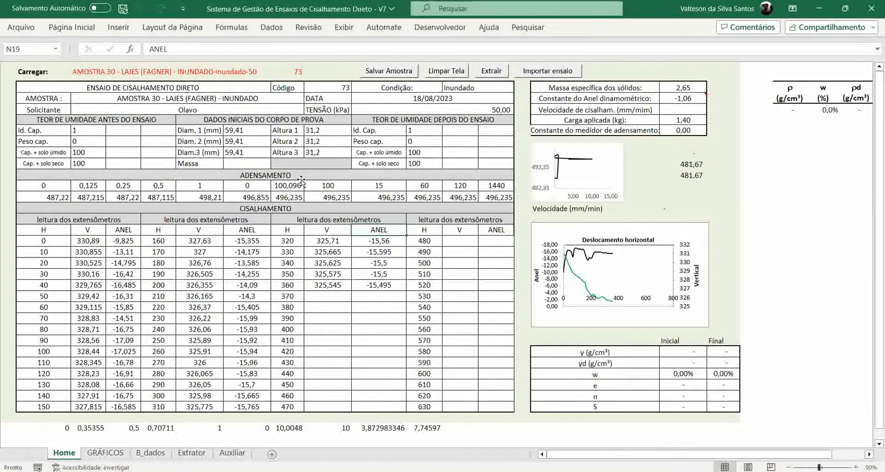
pyautogui.hotkey('alt', 'F11')
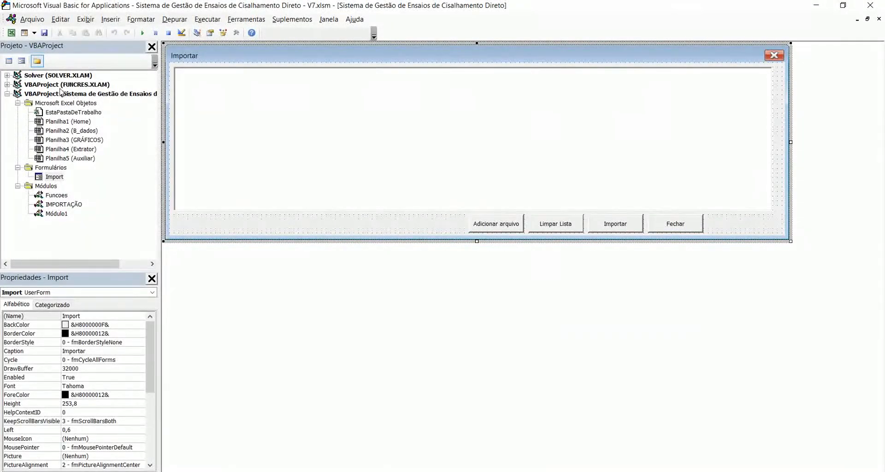
pyautogui.click(65, 122)
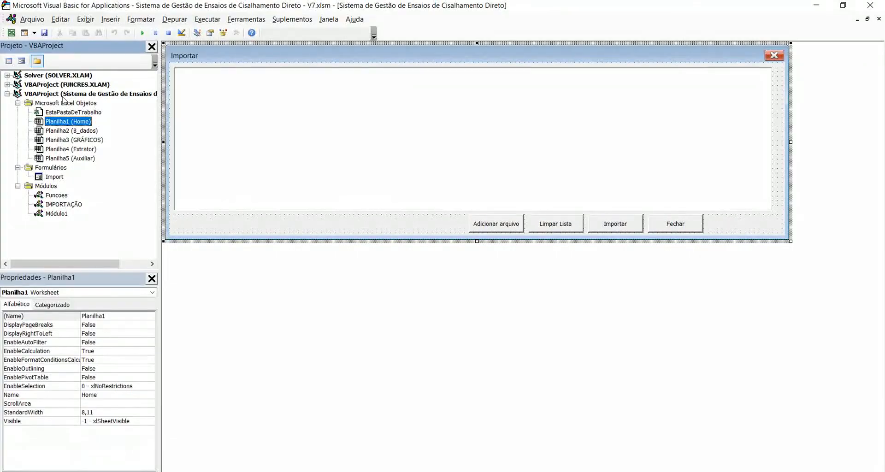
pyautogui.press('F7')
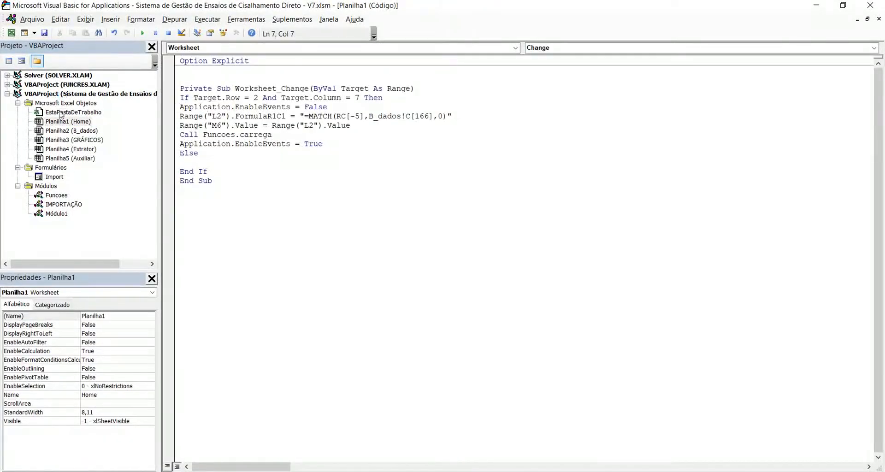
# Highlight the line "If Target.Row = 2 And Target.Column = 7 Then" in the Worksheet_Change procedure.
pyautogui.press('Down')
pyautogui.press('Down')
pyautogui.press('Down')
pyautogui.press('Right')
pyautogui.press('Right')
pyautogui.press('Right')
pyautogui.press('Right')
pyautogui.press('Right')
pyautogui.press('Up')
pyautogui.press('Up')
pyautogui.press('Up')
pyautogui.press('Up')
pyautogui.press('Right')
pyautogui.press('Right')
pyautogui.press('Right')
pyautogui.press('Right')
pyautogui.press('Right')
pyautogui.press('Down')
pyautogui.press('End')
pyautogui.hotkey('shift', 'Home')
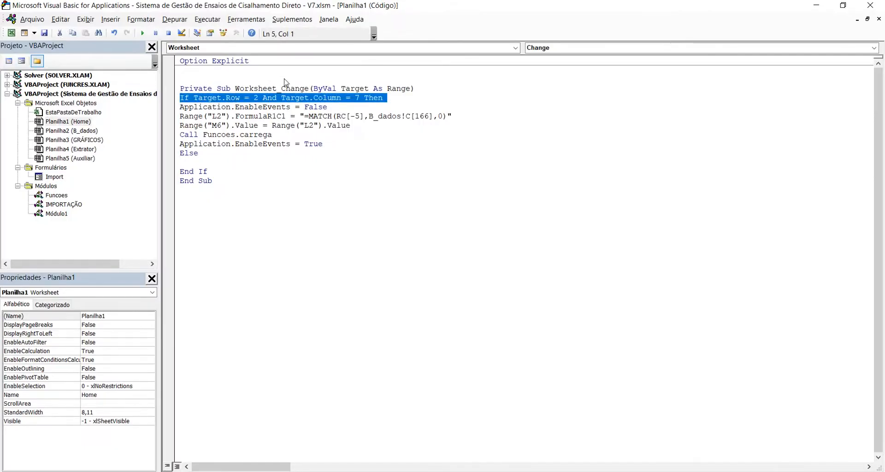
# Select the Carregar sample cell G2 in the workbook, highlight "Call Funcoes.carrega" in the Home sheet's code and return to the workbook.
pyautogui.hotkey('alt', 'Tab')
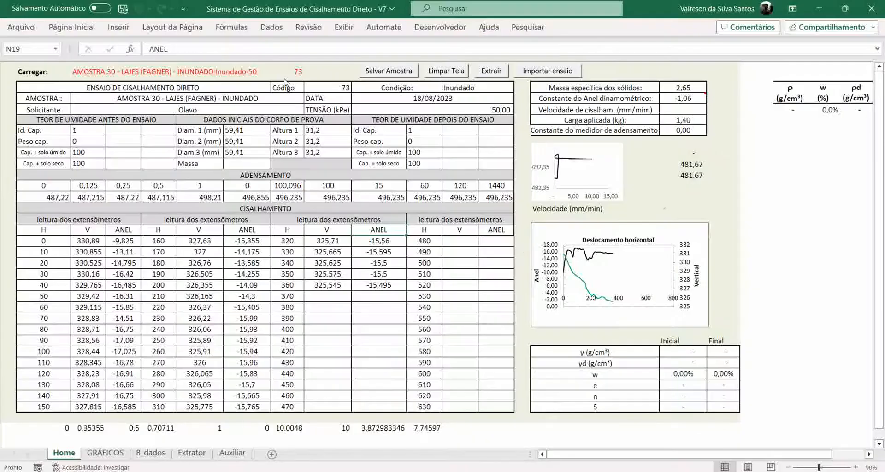
pyautogui.click(102, 68)
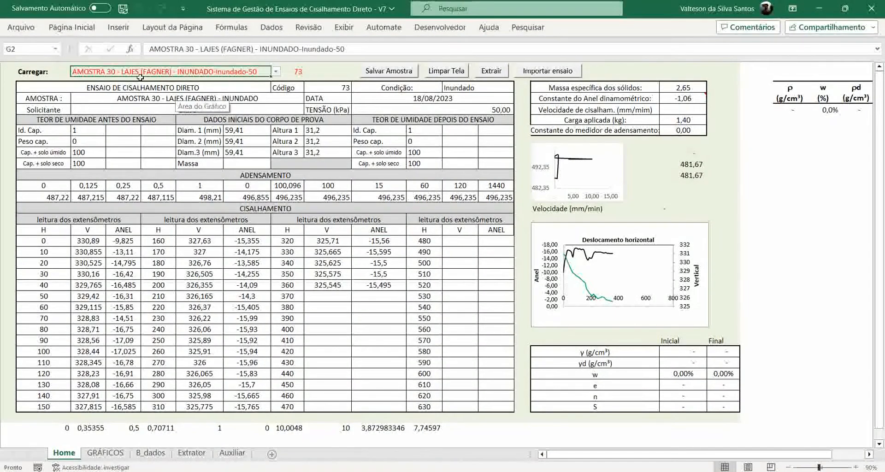
pyautogui.hotkey('alt', 'Tab')
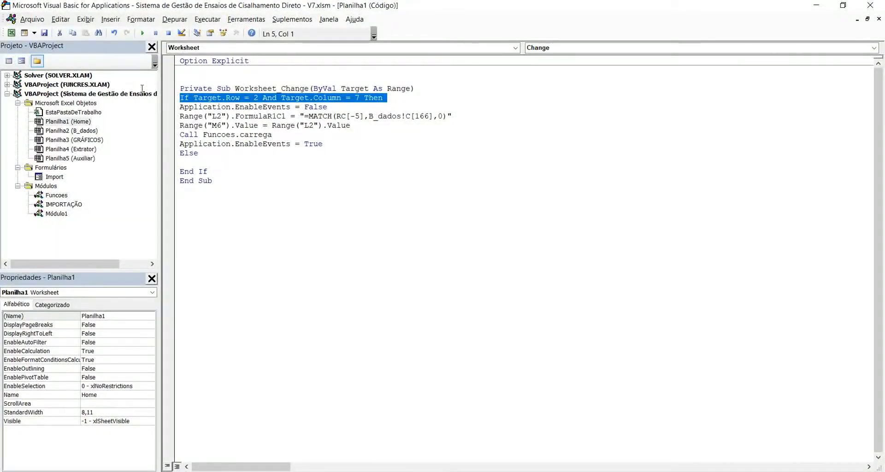
pyautogui.click(176, 135)
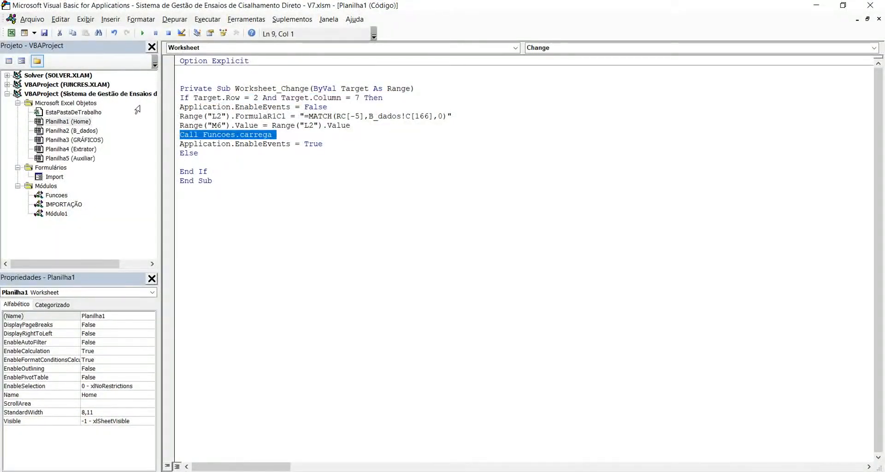
pyautogui.hotkey('alt', 'Tab')
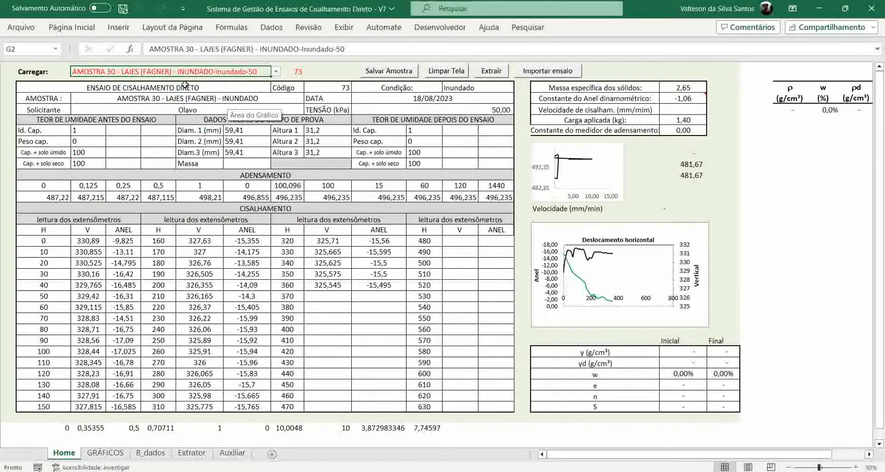
# Try to enter 3232 and 32323 in the Carregar sample cell G2 to demonstrate its data validation, cancelling both entries.
pyautogui.write('3232')
pyautogui.press('Return')
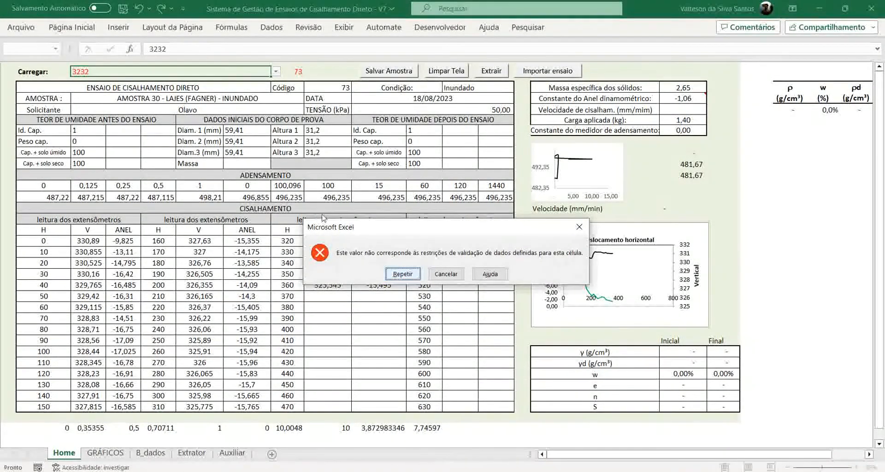
pyautogui.press('Tab')
pyautogui.press('Return')
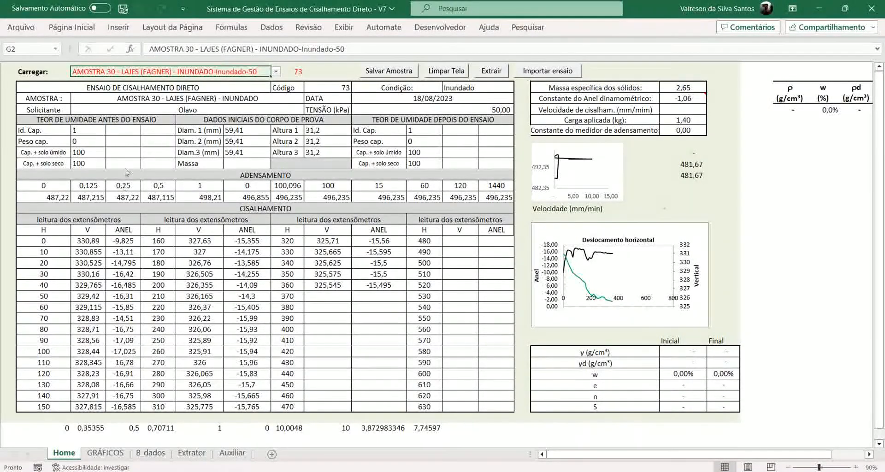
pyautogui.write('32323')
pyautogui.press('Return')
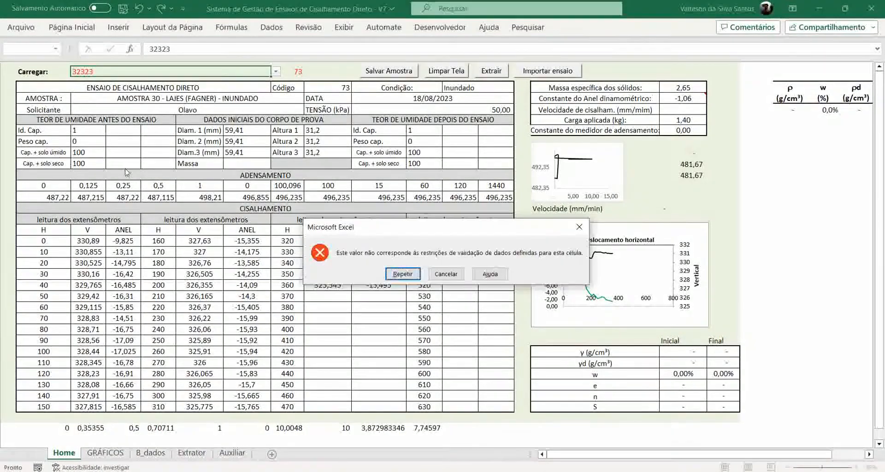
pyautogui.press('Escape')
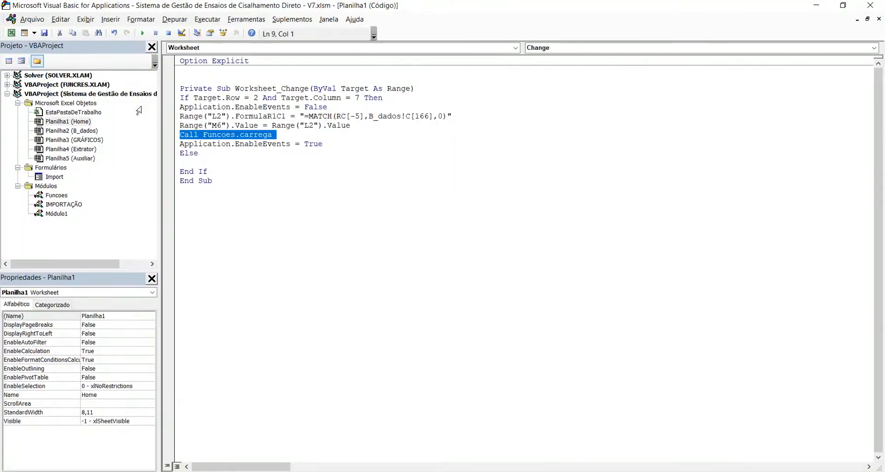
# Highlight the Home sheet's data block from Id. Cap. down through the CISALHAMENTO readings and return to the Visual Basic editor.
pyautogui.hotkey('alt', 'Tab')
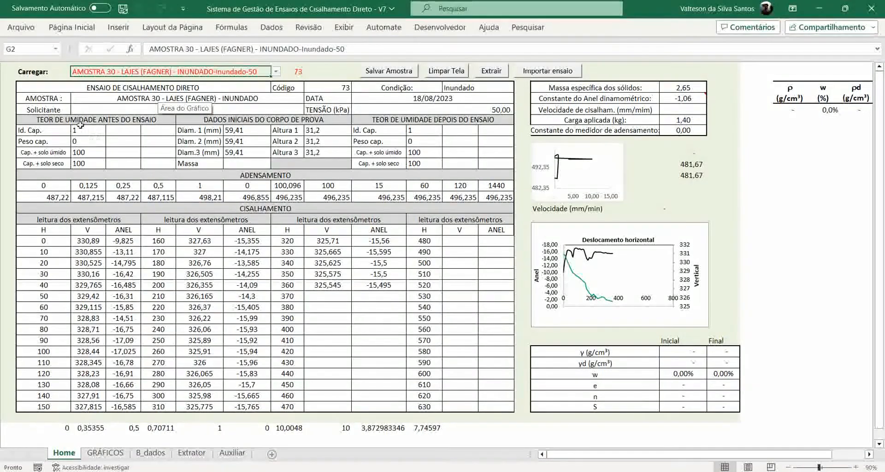
pyautogui.moveTo(54, 128); pyautogui.dragTo(380, 314)
pyautogui.hotkey('alt', 'Tab')
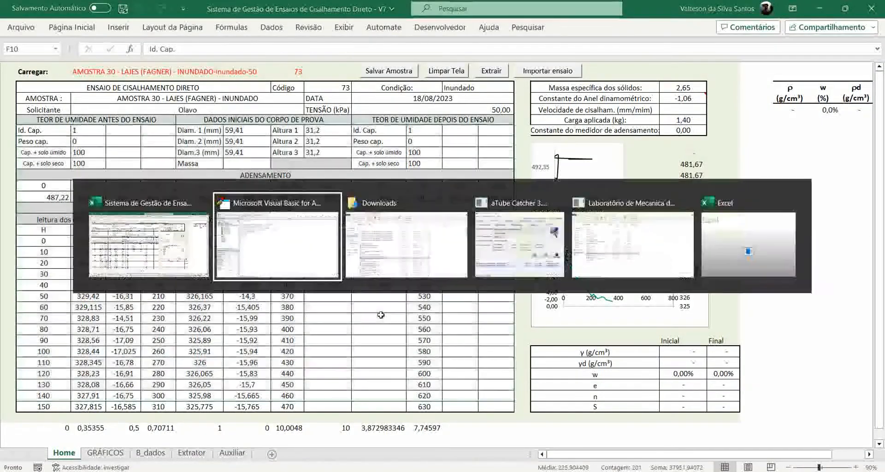
pyautogui.press('Down')
pyautogui.press('Down')
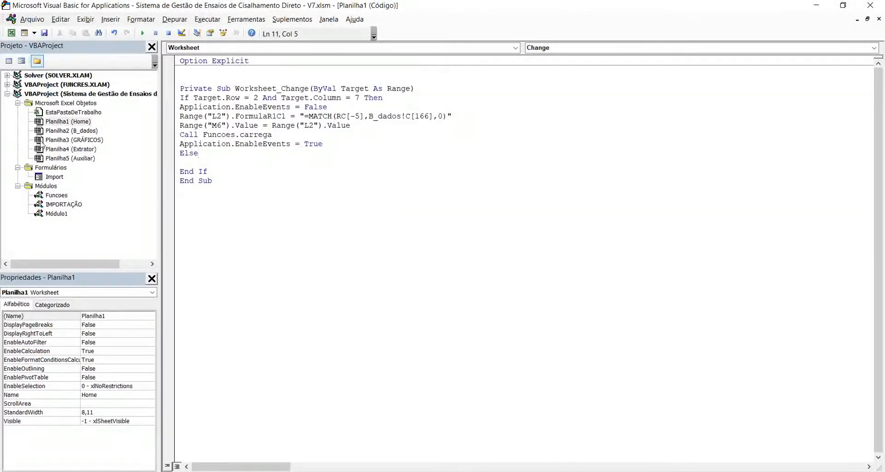
# Open the Import form and view the click code of its Adicionar arquivo button.
pyautogui.doubleClick(53, 177)
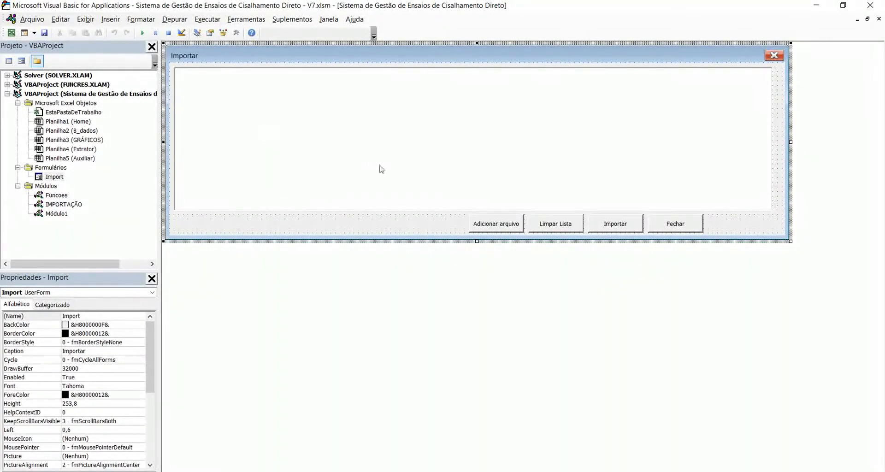
pyautogui.doubleClick(496, 224)
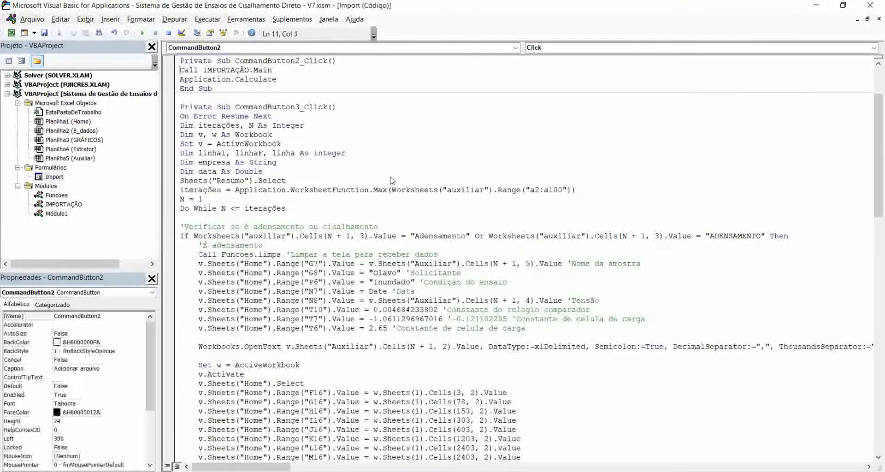
pyautogui.scroll(-1, 189, 78)
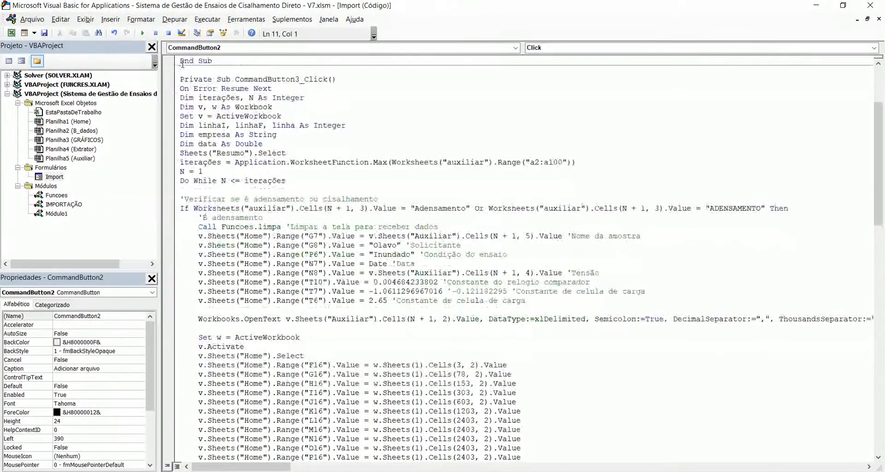
pyautogui.scroll(4, 175, 92)
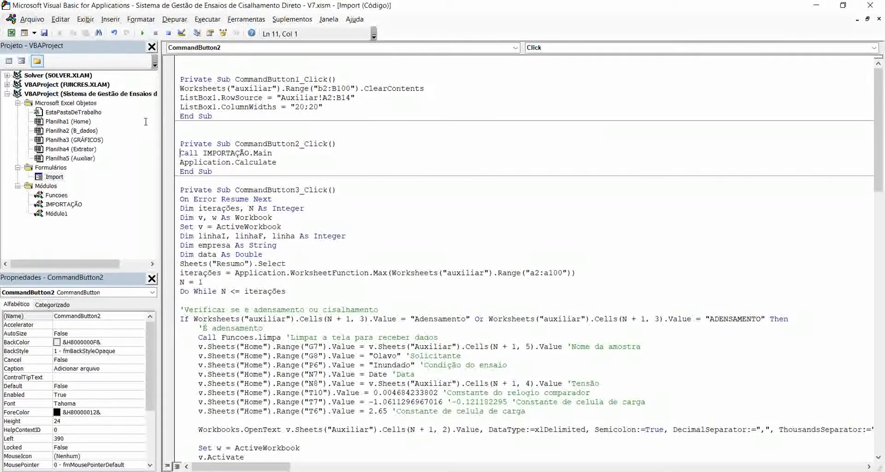
# Highlight the lines "Call IMPORTAÇÃO.Main" and "Application.Calculate" in the CommandButton2_Click procedure.
pyautogui.hotkey('shift', 'Right')
pyautogui.hotkey('shift', 'Right')
pyautogui.hotkey('shift', 'Right')
pyautogui.hotkey('shift', 'Right')
pyautogui.hotkey('shift', 'Right')
pyautogui.hotkey('shift', 'Right')
pyautogui.hotkey('shift', 'Right')
pyautogui.moveTo(213, 154); pyautogui.dragTo(284, 162)
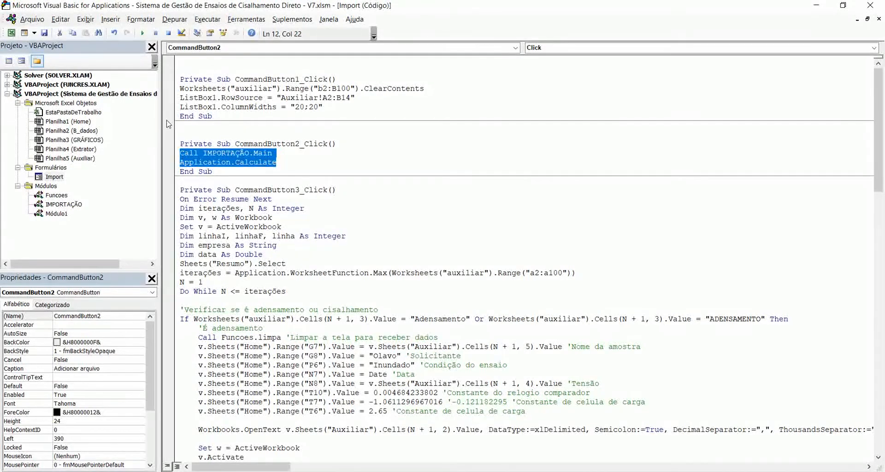
pyautogui.click(184, 172)
# Open the Limpar Lista button's code from the Import form and highlight its ClearContents line for range b2:B100.
pyautogui.doubleClick(55, 176)
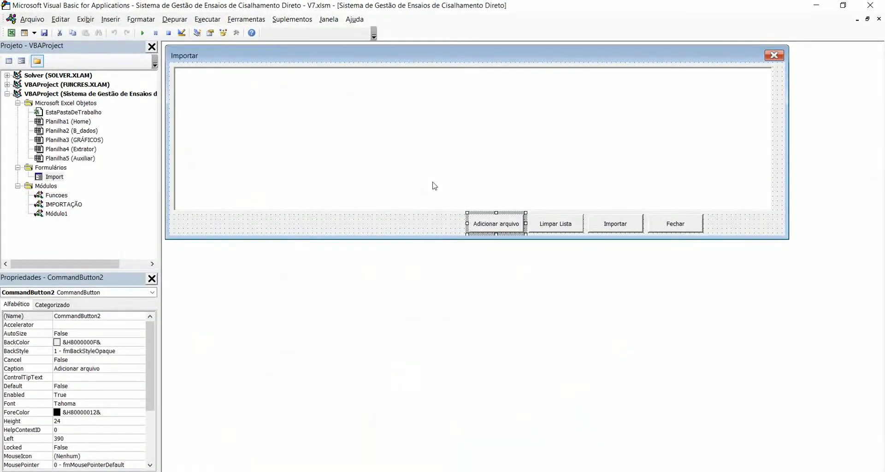
pyautogui.doubleClick(556, 224)
pyautogui.scroll(1, 194, 99)
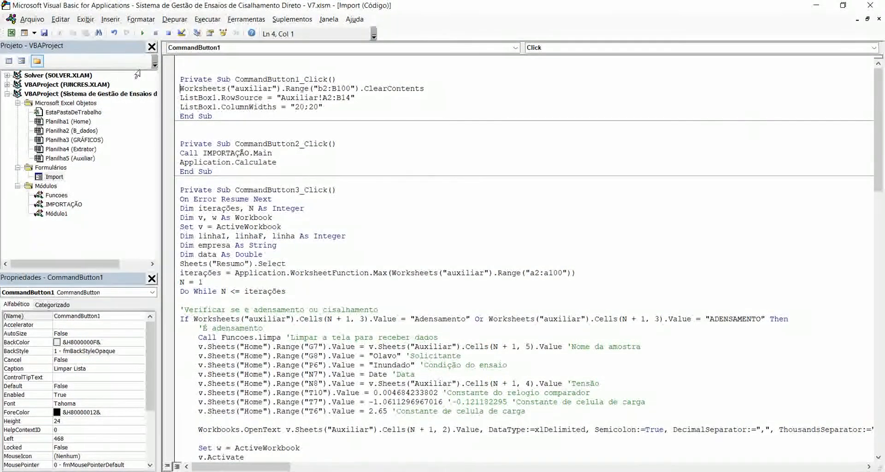
pyautogui.hotkey('shift', 'Down')
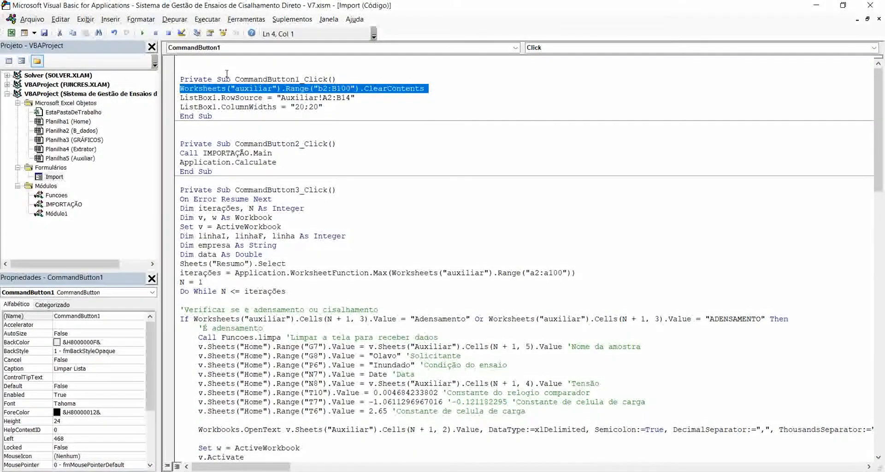
# Open the Importar button's code from the Import form and look over the start of CommandButton3_Click.
pyautogui.click(42, 142)
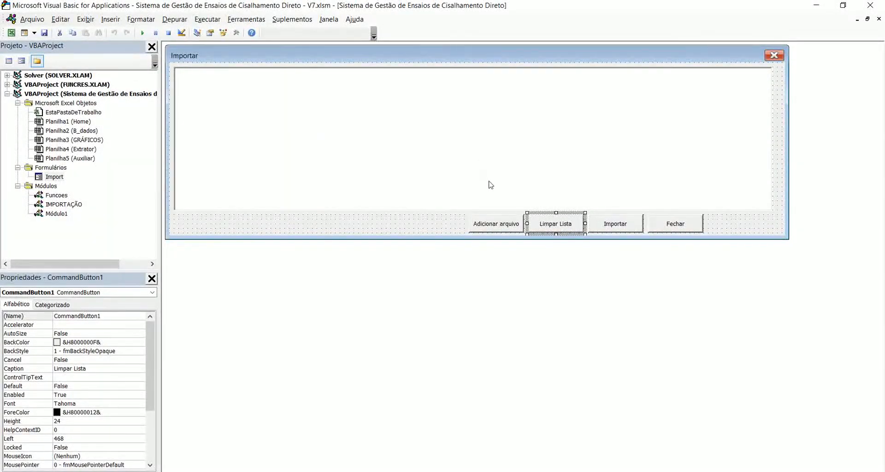
pyautogui.doubleClick(616, 223)
pyautogui.scroll(-8, 243, 148)
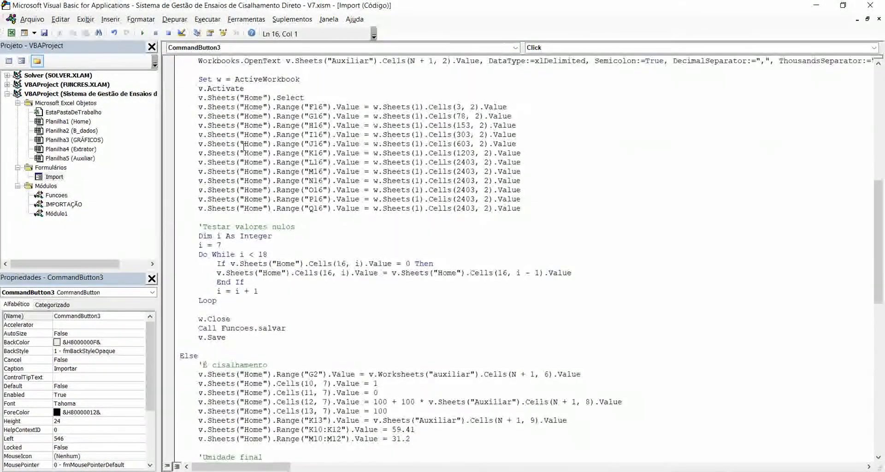
pyautogui.scroll(13, 244, 147)
pyautogui.scroll(-4, 190, 155)
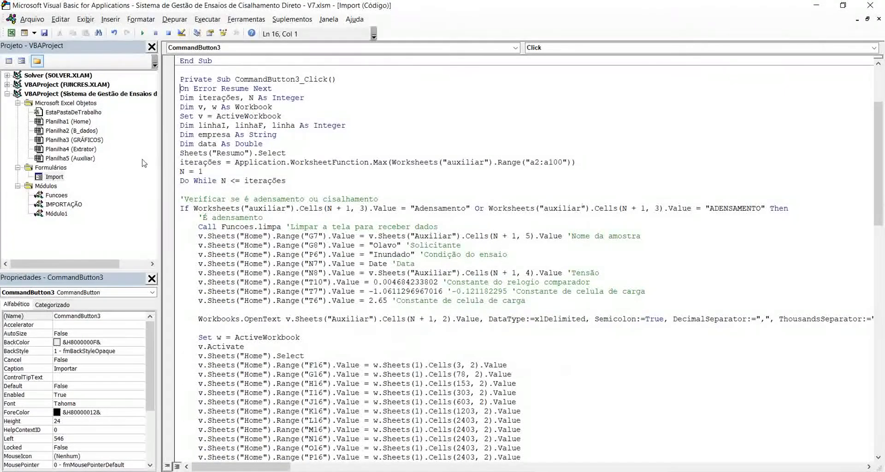
# Highlight the comment "Verificar se é adensamento ou cisalhamento" in the CommandButton3_Click procedure.
pyautogui.press('Down')
pyautogui.press('Down')
pyautogui.press('Down')
pyautogui.press('Down')
pyautogui.press('Down')
pyautogui.press('Down')
pyautogui.press('Down')
pyautogui.press('Down')
pyautogui.press('Down')
pyautogui.press('Down')
pyautogui.press('Down')
pyautogui.press('Down')
pyautogui.moveTo(180, 199); pyautogui.dragTo(381, 201)
# Highlight the adensamento code of the If block and the cisalhamento code under its Else branch.
pyautogui.scroll(-3, 293, 177)
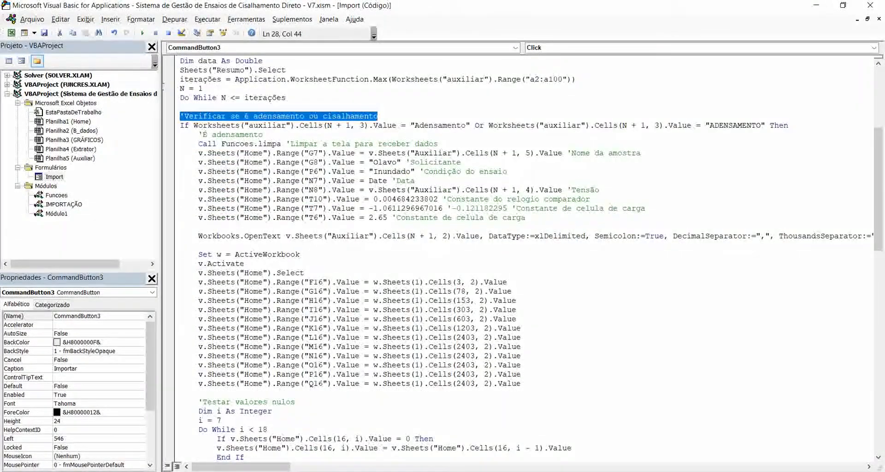
pyautogui.moveTo(180, 125); pyautogui.dragTo(318, 383)
pyautogui.scroll(-4, 318, 383)
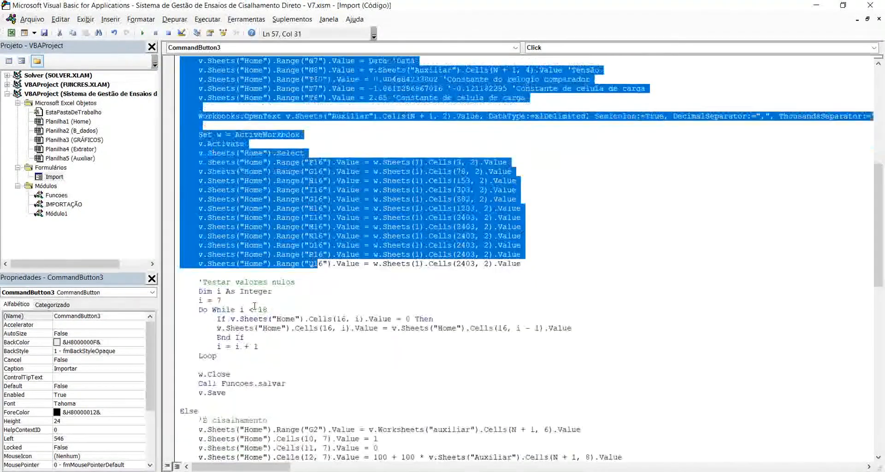
pyautogui.scroll(-7, 254, 306)
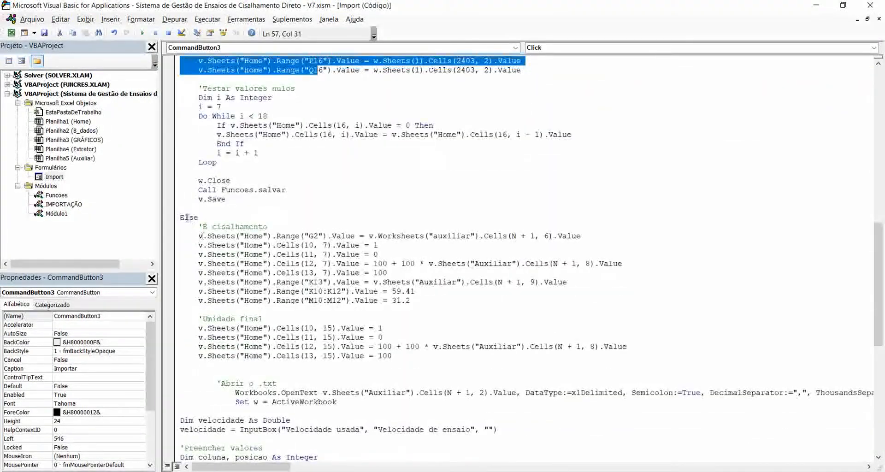
pyautogui.moveTo(198, 227); pyautogui.dragTo(300, 402)
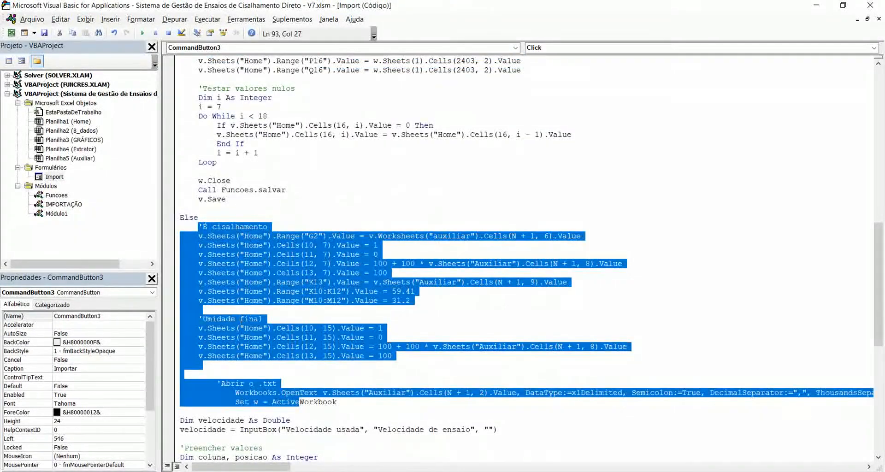
pyautogui.click(225, 154)
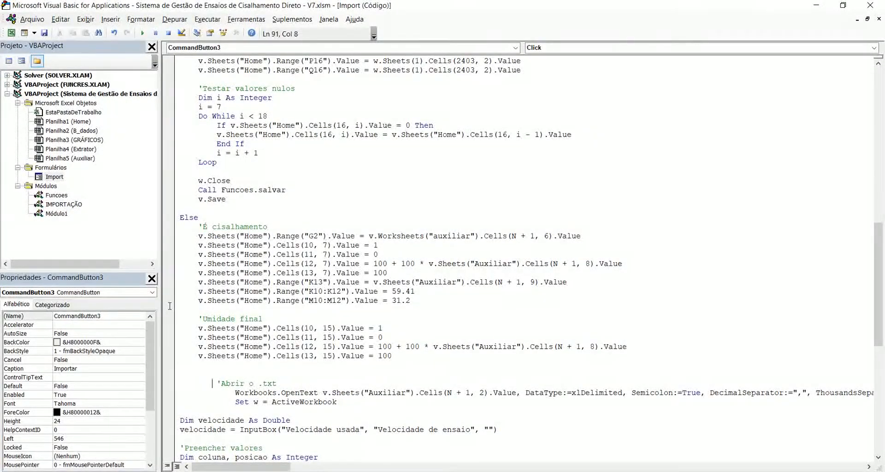
# Highlight the comment "Abrir o .txt" and the Workbooks.OpenText v.Sheets("Auxiliar") part of the line below it.
pyautogui.moveTo(212, 383); pyautogui.dragTo(277, 384)
pyautogui.scroll(-3, 228, 308)
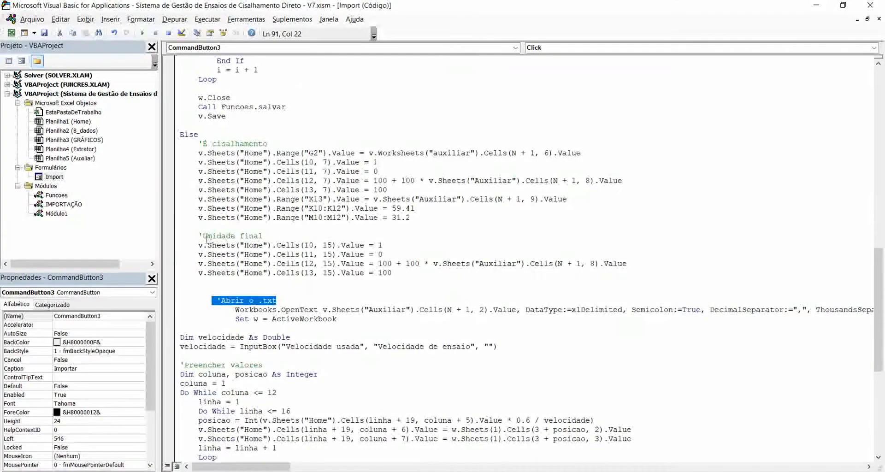
pyautogui.press('Right')
pyautogui.hotkey('shift', 'Right')
pyautogui.hotkey('shift', 'Right')
pyautogui.hotkey('shift', 'Right')
pyautogui.hotkey('shift', 'Right')
pyautogui.hotkey('shift', 'Right')
pyautogui.hotkey('shift', 'Right')
pyautogui.hotkey('shift', 'Right')
pyautogui.hotkey('shift', 'Right')
pyautogui.hotkey('shift', 'Right')
pyautogui.hotkey('shift', 'Right')
pyautogui.hotkey('shift', 'Right')
pyautogui.hotkey('shift', 'Right')
pyautogui.hotkey('shift', 'Right')
pyautogui.hotkey('shift', 'Right')
pyautogui.hotkey('shift', 'Right')
pyautogui.hotkey('shift', 'Right')
pyautogui.hotkey('shift', 'Right')
pyautogui.hotkey('shift', 'Right')
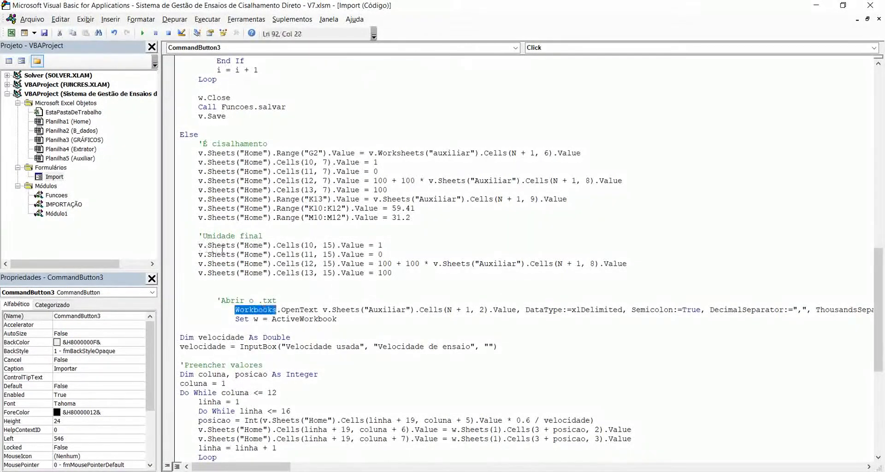
pyautogui.hotkey('shift', 'Right')
pyautogui.hotkey('shift', 'Right')
pyautogui.hotkey('shift', 'Right')
pyautogui.hotkey('shift', 'Right')
pyautogui.hotkey('shift', 'Right')
pyautogui.hotkey('shift', 'Right')
pyautogui.hotkey('shift', 'Right')
pyautogui.hotkey('shift', 'Right')
pyautogui.hotkey('shift', 'Right')
pyautogui.hotkey('shift', 'Right')
pyautogui.hotkey('shift', 'Right')
pyautogui.hotkey('shift', 'Right')
pyautogui.hotkey('shift', 'Right')
pyautogui.hotkey('shift', 'Right')
pyautogui.hotkey('shift', 'Right')
pyautogui.hotkey('shift', 'Right')
pyautogui.hotkey('shift', 'Right')
pyautogui.hotkey('shift', 'Right')
pyautogui.hotkey('shift', 'Right')
pyautogui.hotkey('shift', 'Right')
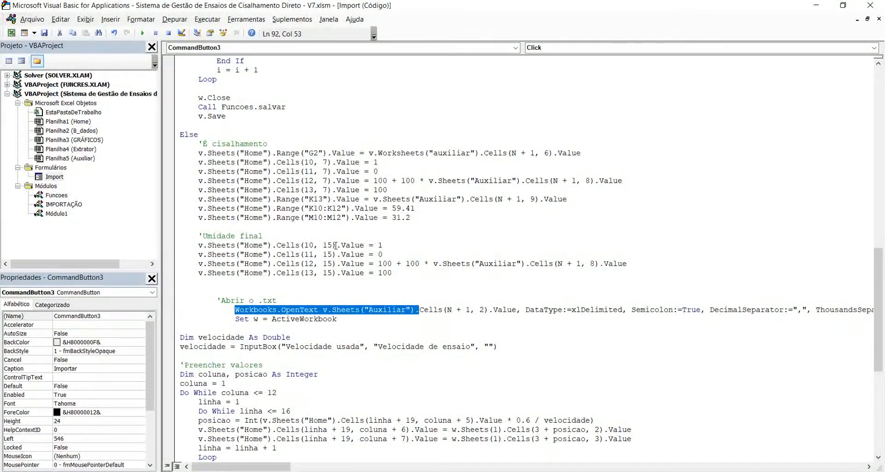
pyautogui.hotkey('shift', 'Left')
pyautogui.hotkey('shift', 'Left')
pyautogui.hotkey('shift', 'Left')
pyautogui.hotkey('shift', 'Left')
pyautogui.hotkey('shift', 'Left')
pyautogui.hotkey('shift', 'Left')
pyautogui.hotkey('shift', 'Down')
pyautogui.hotkey('shift', 'Down')
pyautogui.hotkey('shift', 'Up')
pyautogui.hotkey('shift', 'Up')
pyautogui.hotkey('shift', 'Right')
pyautogui.hotkey('shift', 'Right')
# Highlight the expression InputBox("Velocidade usada", "Velocidade de ensaio", "") assigned to velocidade.
pyautogui.scroll(-3, 237, 252)
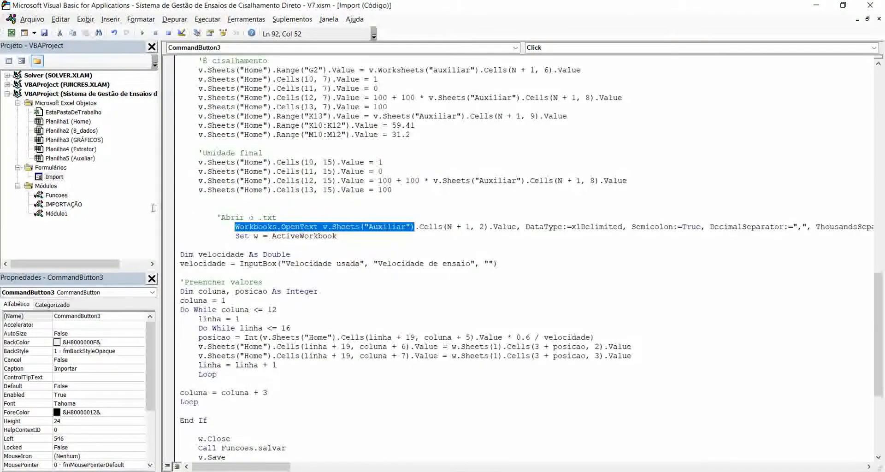
pyautogui.click(182, 254)
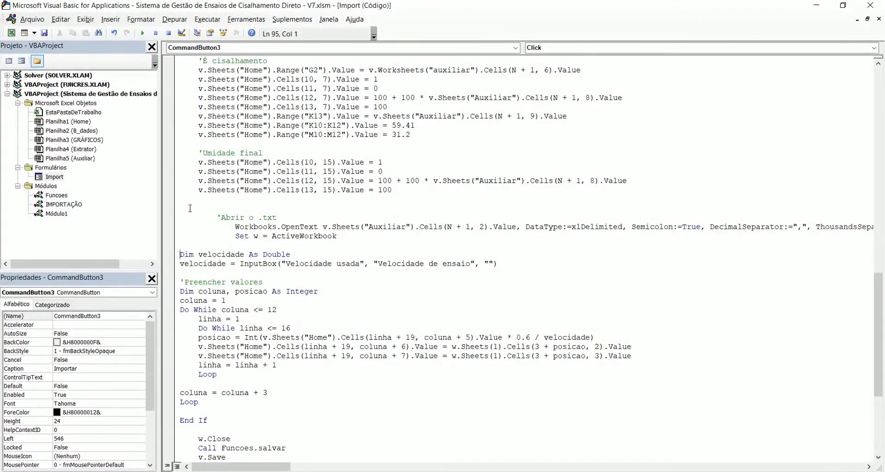
pyautogui.hotkey('ctrl', 'shift', 'Right')
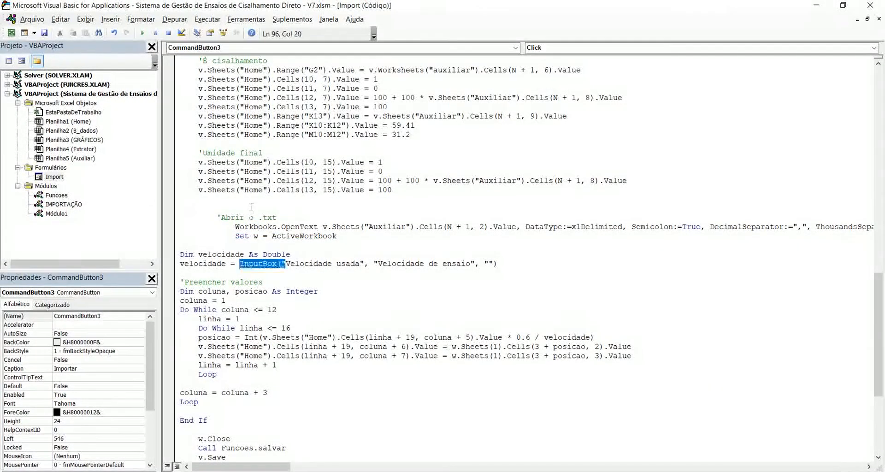
pyautogui.hotkey('shift', 'Up')
pyautogui.hotkey('shift', 'Down')
pyautogui.hotkey('shift', 'Down')
pyautogui.hotkey('shift', 'Down')
pyautogui.hotkey('shift', 'Up')
pyautogui.hotkey('shift', 'Left')
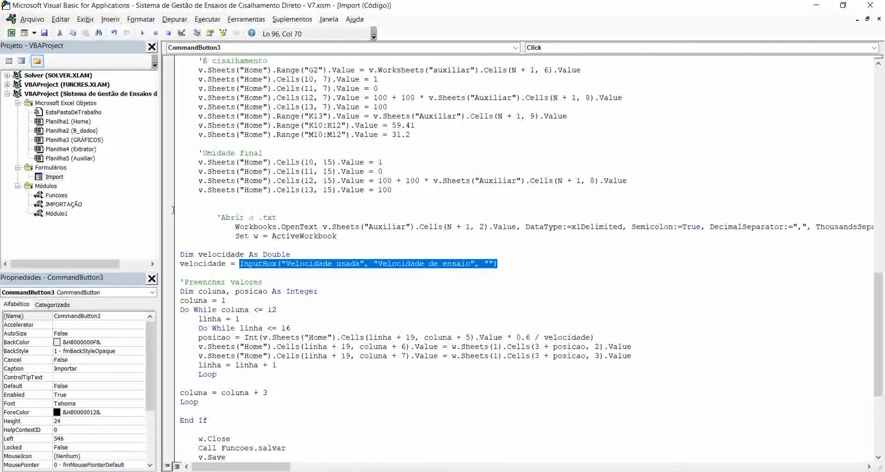
# Try a fixed velocidade value of 0.01 in place of the InputBox, point out velocidade in the posicao formula, and undo the replacement.
pyautogui.write('0.01')
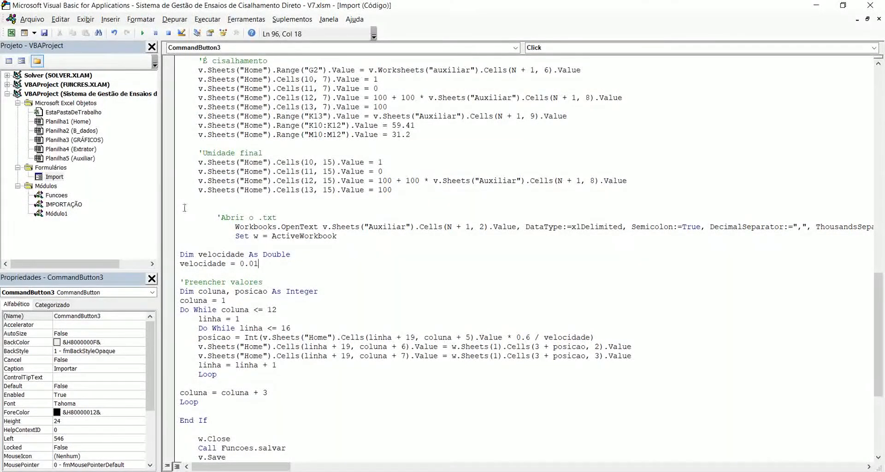
pyautogui.press('Left')
pyautogui.press('Left')
pyautogui.press('Left')
pyautogui.press('Left')
pyautogui.doubleClick(549, 338)
pyautogui.click(461, 337)
pyautogui.hotkey('ctrl', 'z')
pyautogui.press('Down')
pyautogui.press('Down')
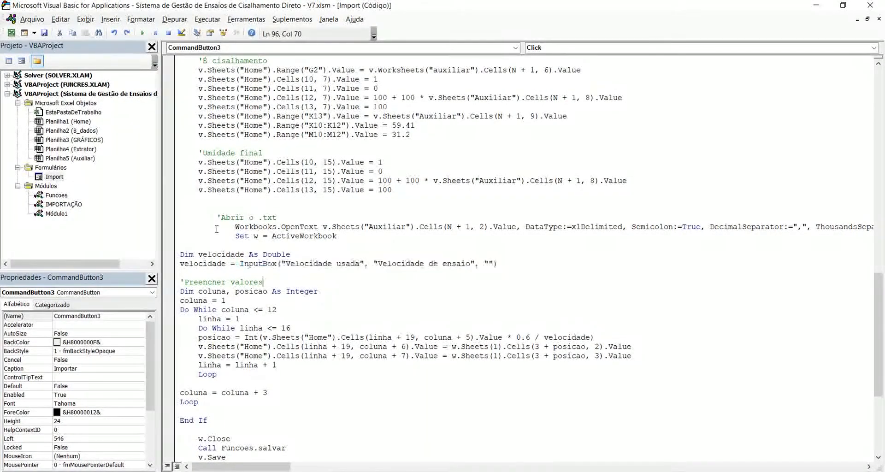
# Highlight the "w.Close" line after End If near the end of the CommandButton3_Click procedure.
pyautogui.scroll(-7, 217, 212)
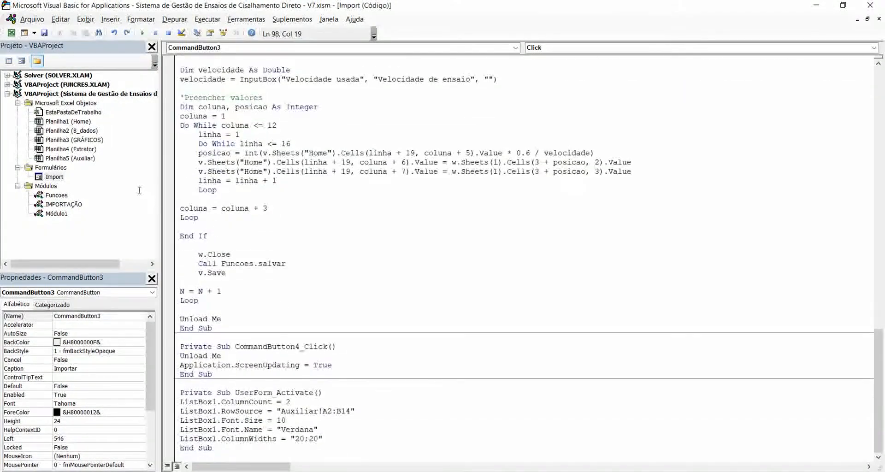
pyautogui.click(179, 262)
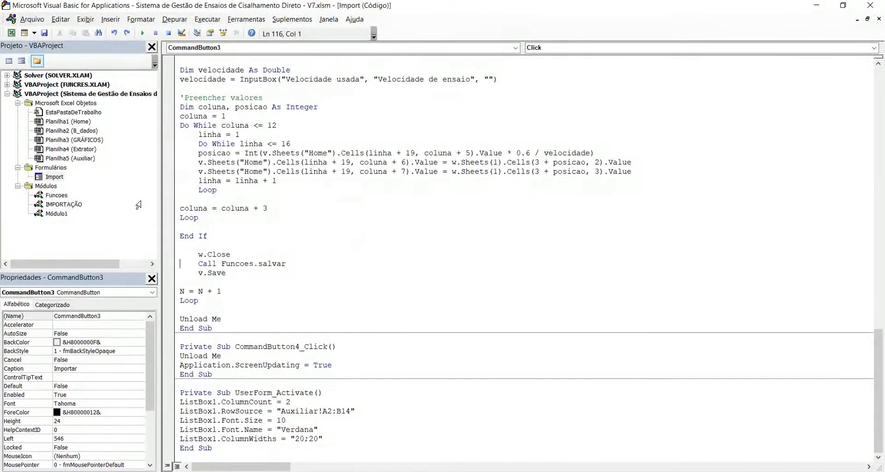
pyautogui.hotkey('shift', 'Up')
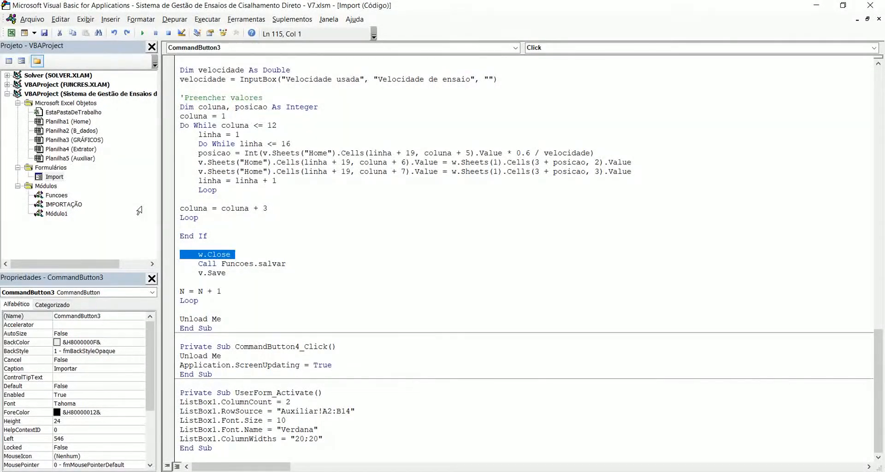
# Highlight the Call Funcoes.salvar line and the v.Save line below it, and place the cursor after N = N + 1.
pyautogui.click(177, 263)
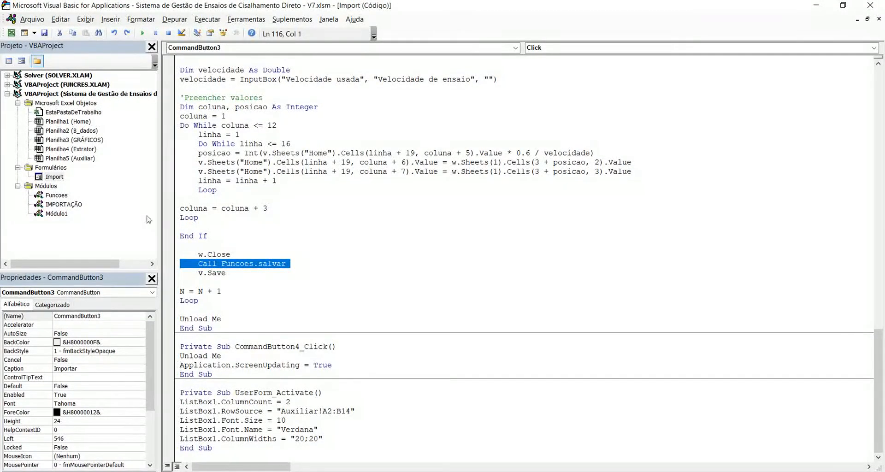
pyautogui.click(177, 273)
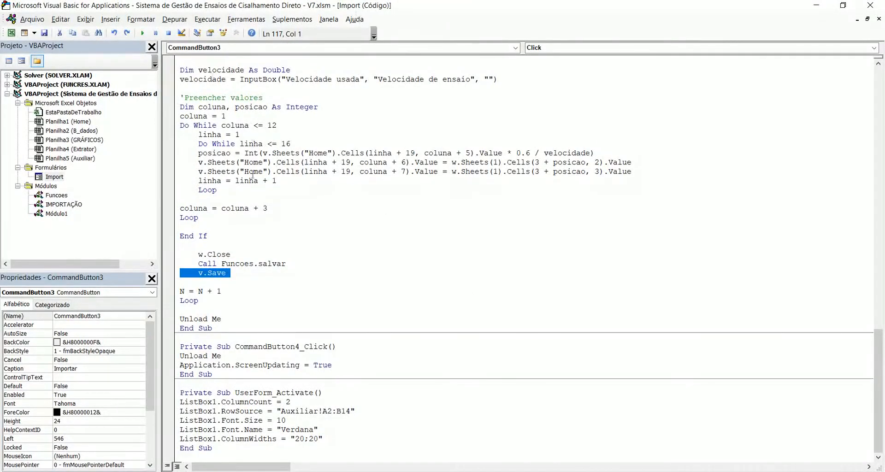
pyautogui.click(231, 293)
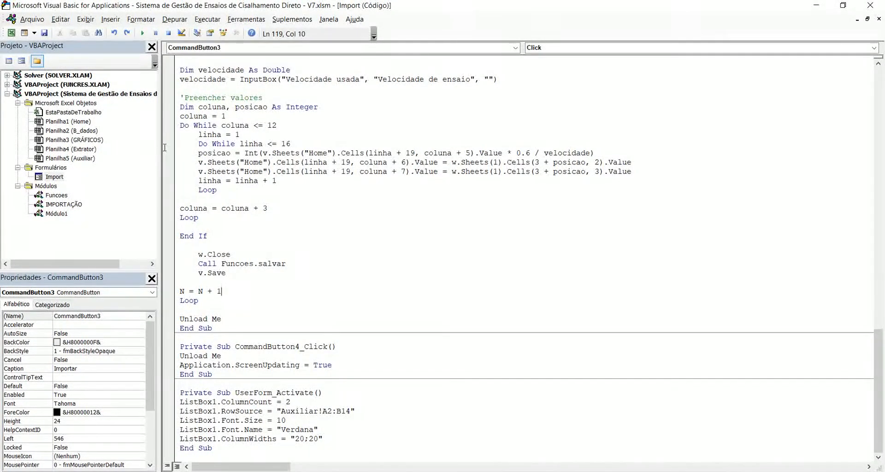
# Highlight the Unload Me line that closes CommandButton3_Click and move the cursor down to the start of UserForm_Activate.
pyautogui.press('Down')
pyautogui.press('Down')
pyautogui.press('Down')
pyautogui.hotkey('shift', 'Home')
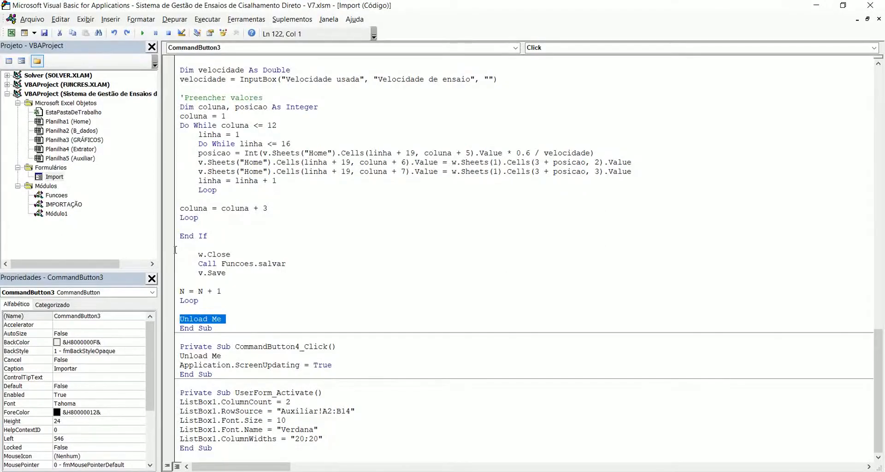
pyautogui.press('Down')
pyautogui.press('Down')
pyautogui.press('Down')
pyautogui.press('Down')
pyautogui.press('Down')
pyautogui.press('Down')
pyautogui.press('Down')
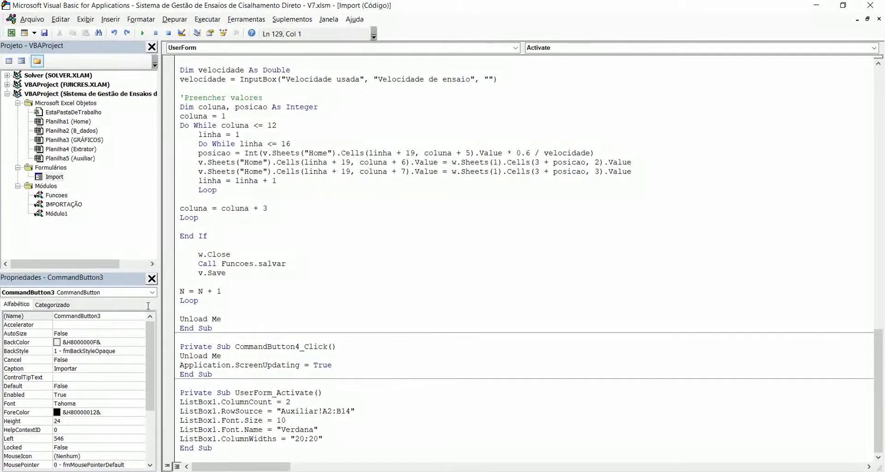
# Open the Funcoes module's code at Sub salvar and go through the first lines of the procedure.
pyautogui.doubleClick(57, 195)
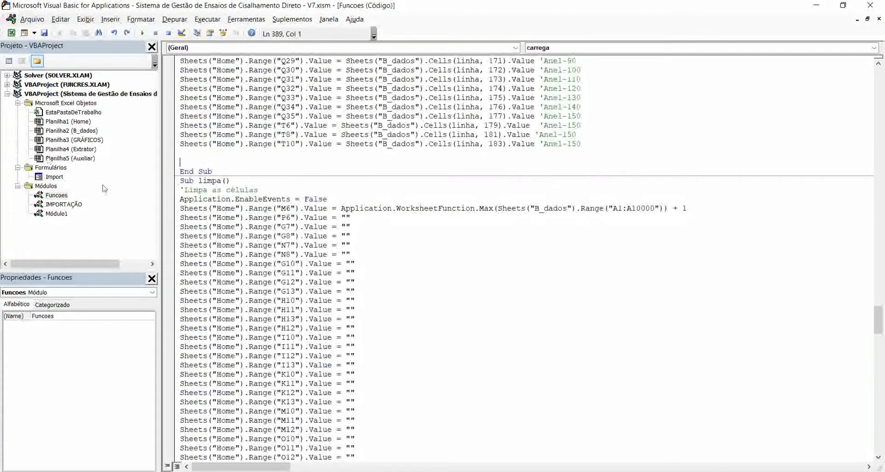
pyautogui.scroll(20, 206, 171)
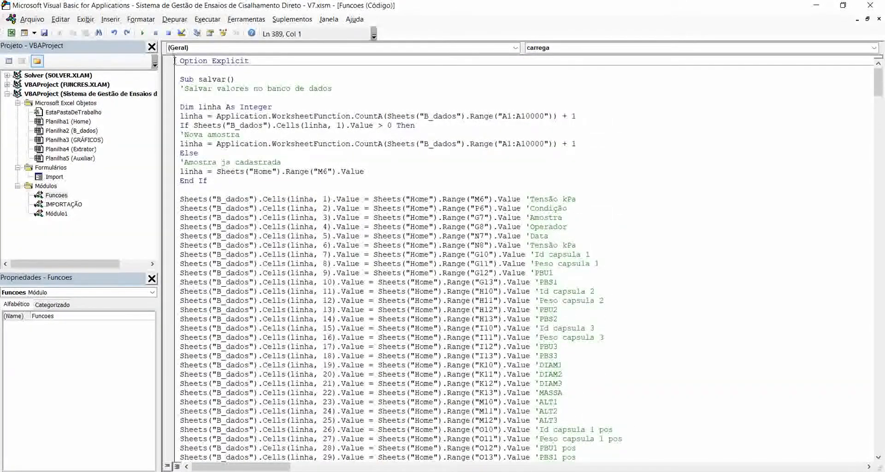
pyautogui.click(214, 79)
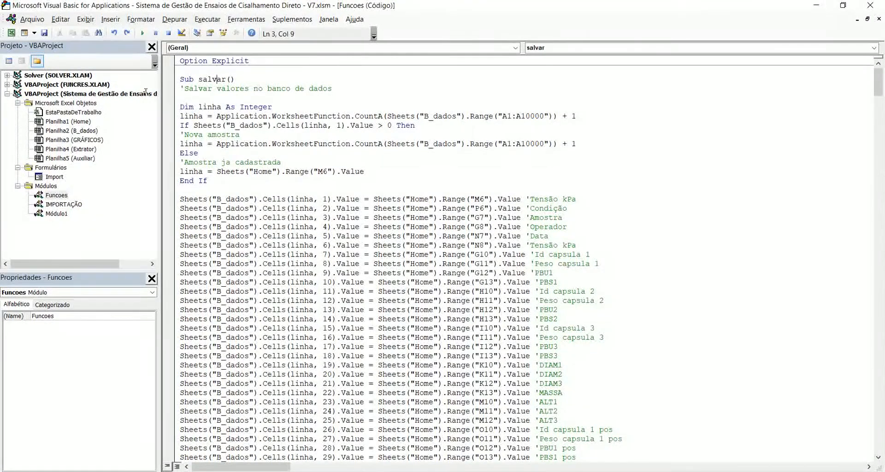
pyautogui.press('Down')
pyautogui.press('Down')
pyautogui.press('Down')
pyautogui.press('Down')
pyautogui.press('Right')
pyautogui.press('Right')
# Highlight the B_dados target, the Home M6 source, the linha argument and the trailing comment in Sub salvar's first assignment.
pyautogui.moveTo(181, 200); pyautogui.dragTo(366, 198)
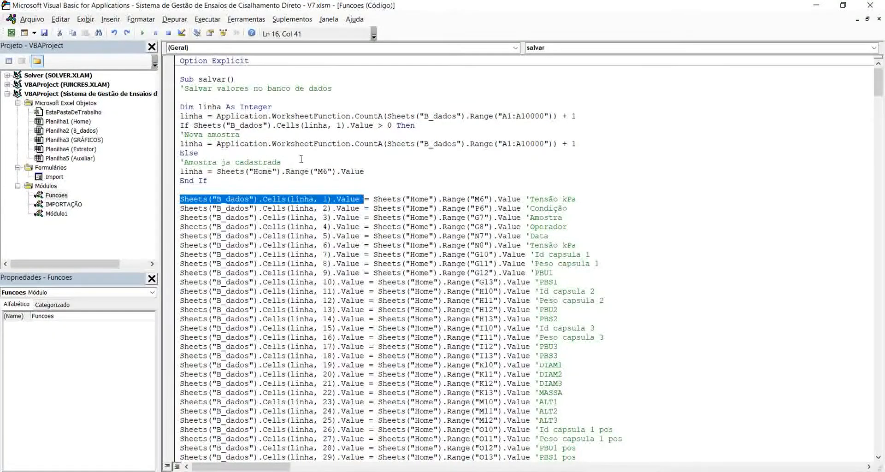
pyautogui.click(373, 199)
pyautogui.moveTo(374, 199); pyautogui.dragTo(526, 199)
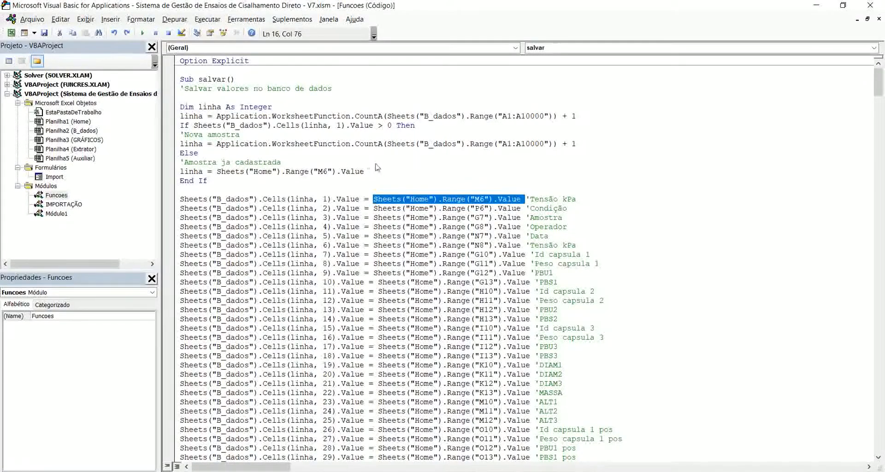
pyautogui.click(479, 199)
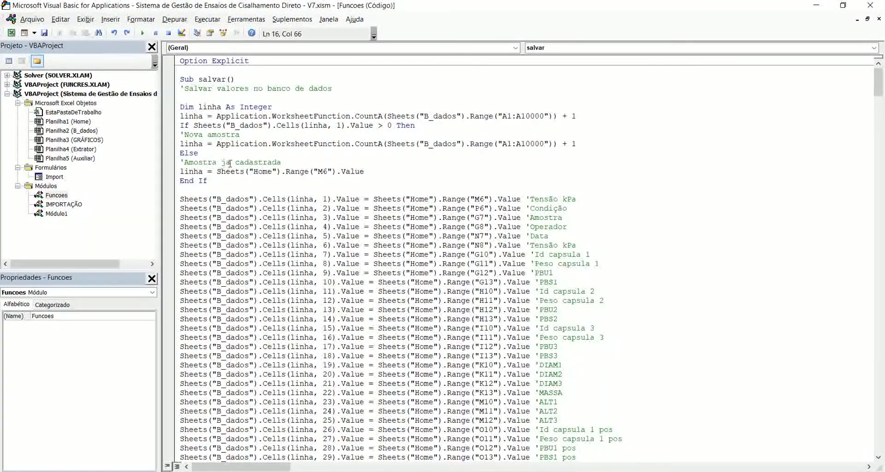
pyautogui.doubleClick(301, 199)
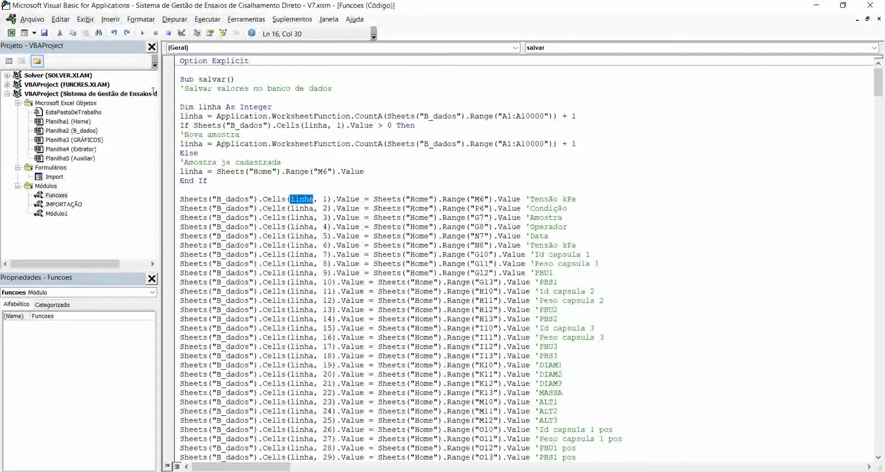
pyautogui.click(304, 200)
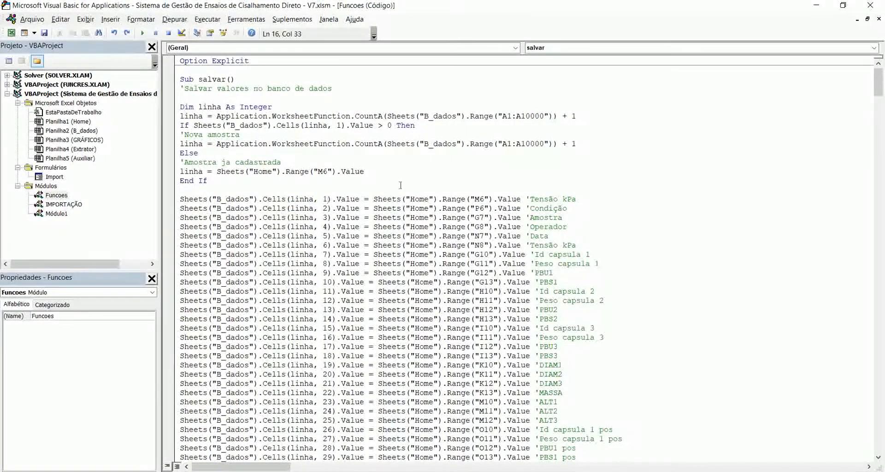
pyautogui.hotkey('shift', 'End')
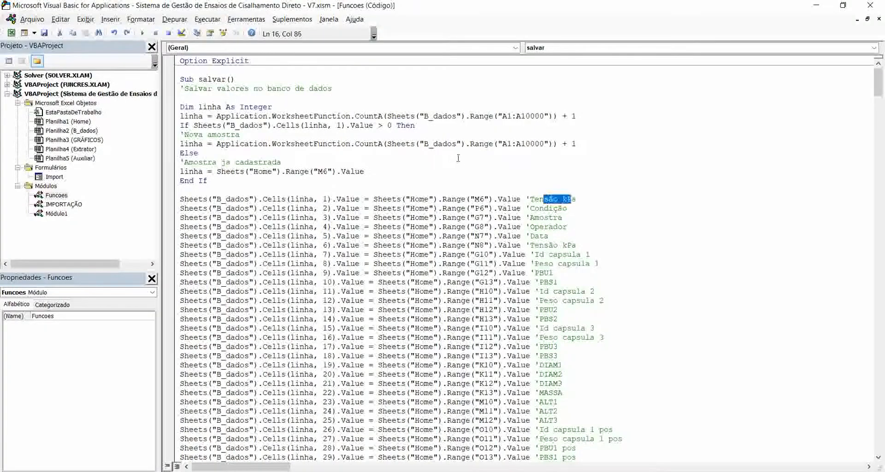
# Locate Sub carrega and highlight the B_dados source in its first assignment and the Home P6 target in the second.
pyautogui.scroll(-19, 463, 157)
pyautogui.scroll(-20, 462, 158)
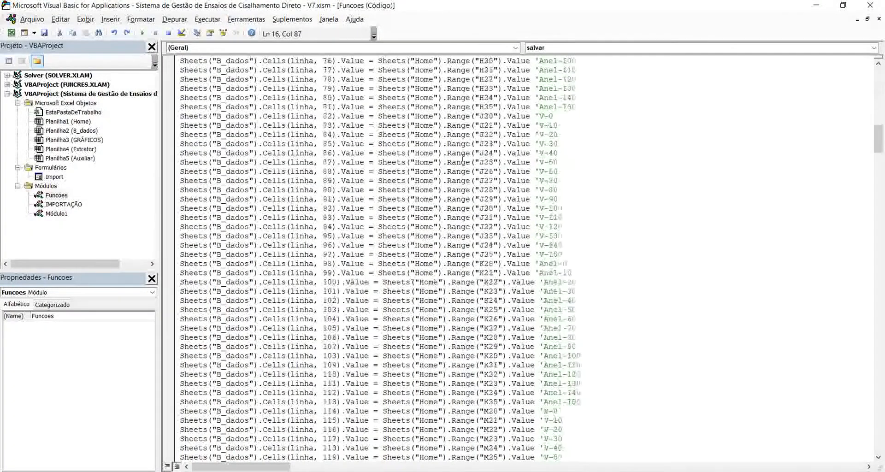
pyautogui.scroll(-5, 463, 157)
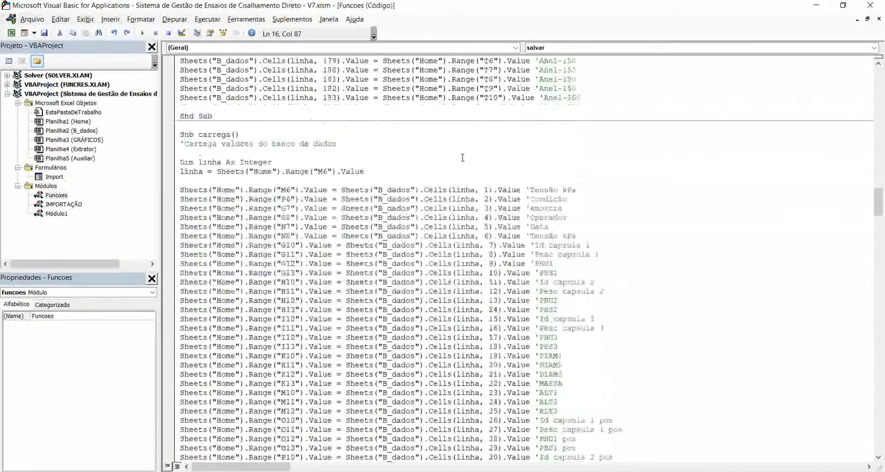
pyautogui.click(216, 144)
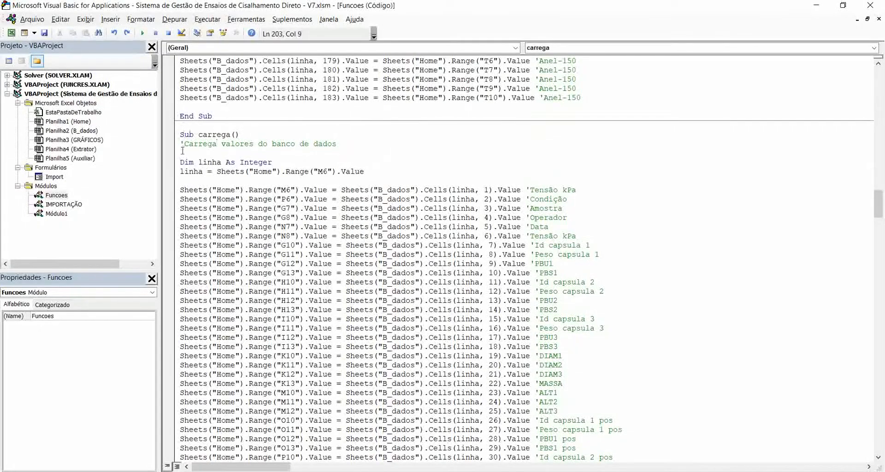
pyautogui.press('Down')
pyautogui.press('Down')
pyautogui.press('Down')
pyautogui.press('Down')
pyautogui.press('Down')
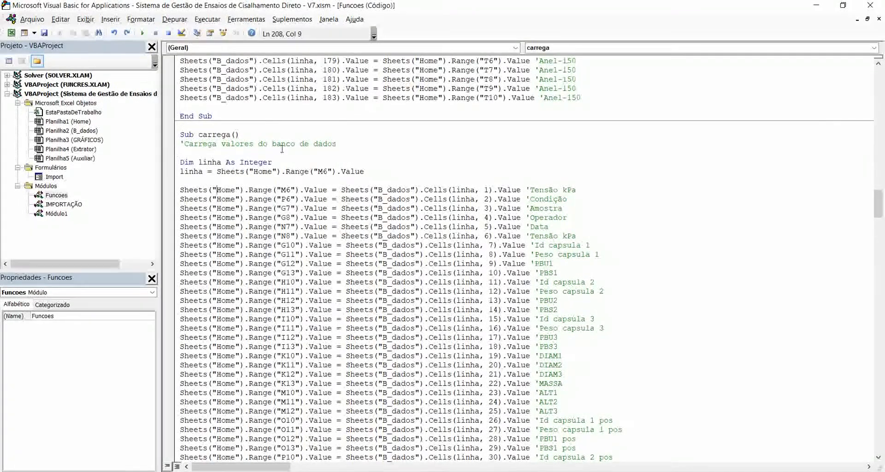
pyautogui.moveTo(355, 190); pyautogui.dragTo(447, 190)
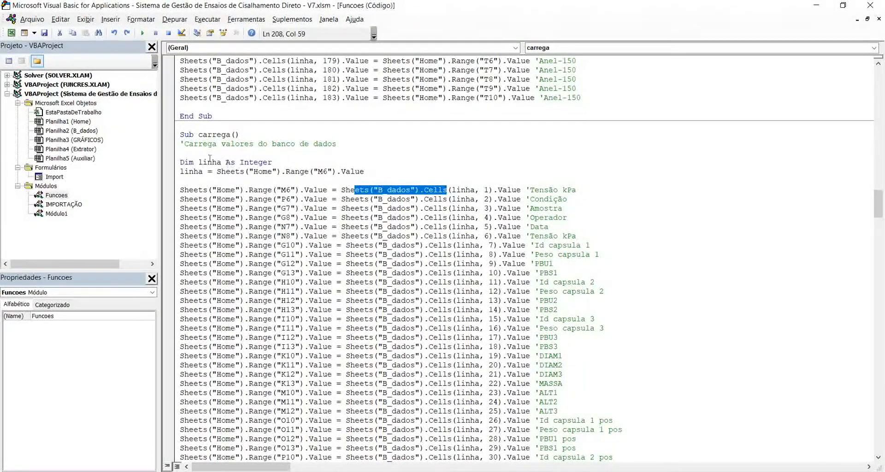
pyautogui.moveTo(249, 199); pyautogui.dragTo(341, 199)
# Go to Sub limpa, highlight the empty string assigned to Home cell P6, and look through the remaining cell-clearing lines.
pyautogui.scroll(-20, 341, 198)
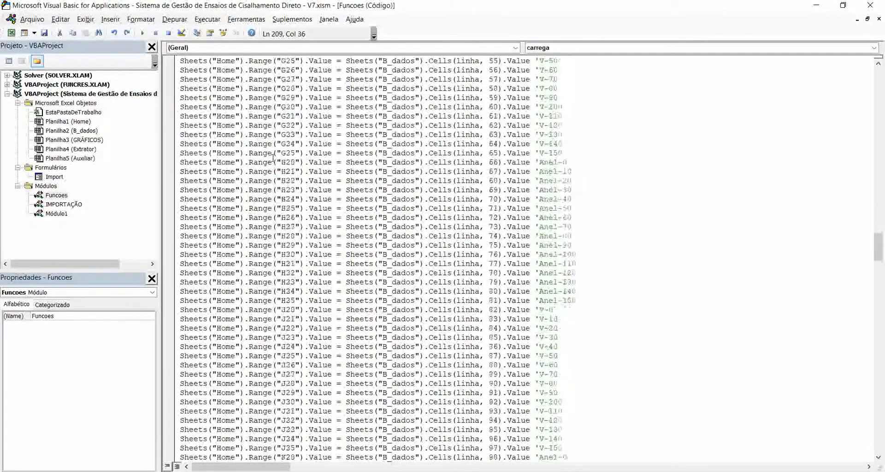
pyautogui.scroll(-20, 274, 158)
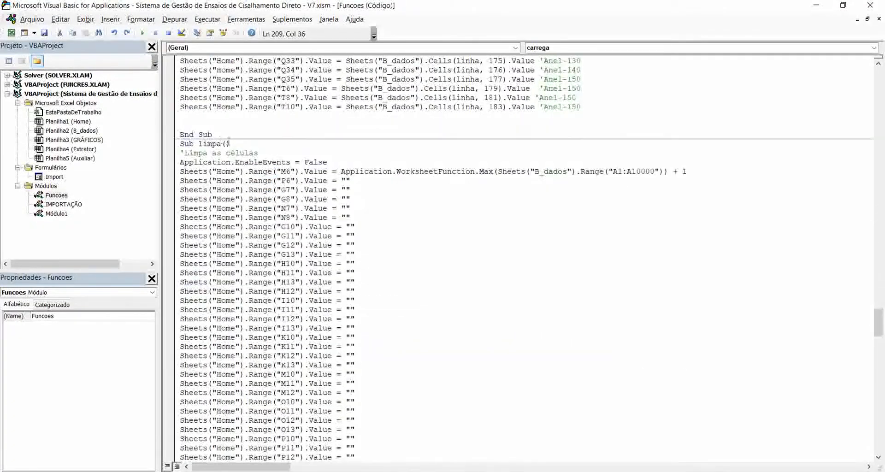
pyautogui.doubleClick(348, 181)
pyautogui.scroll(-7, 286, 190)
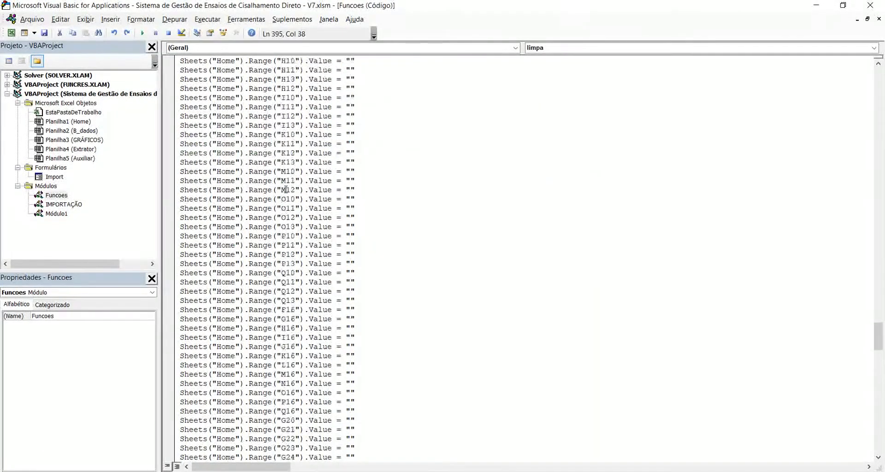
# Switch to the Excel workbook and clear the test form on the Home sheet.
pyautogui.hotkey('alt', 'Tab')
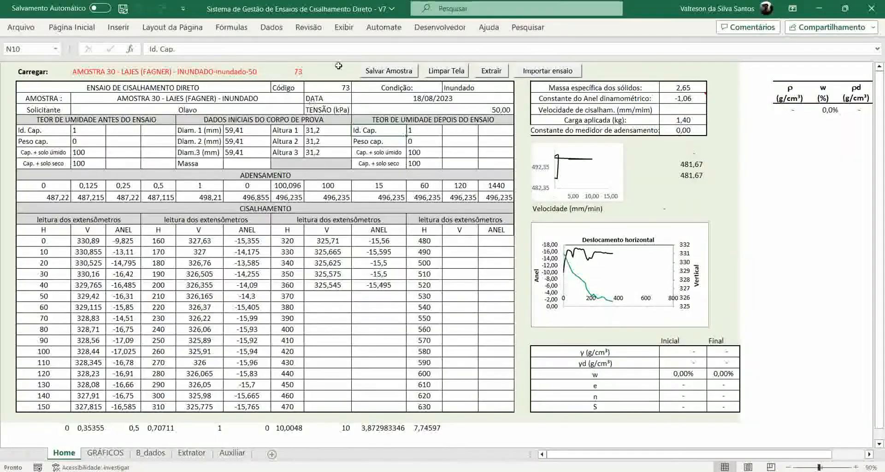
pyautogui.click(446, 70)
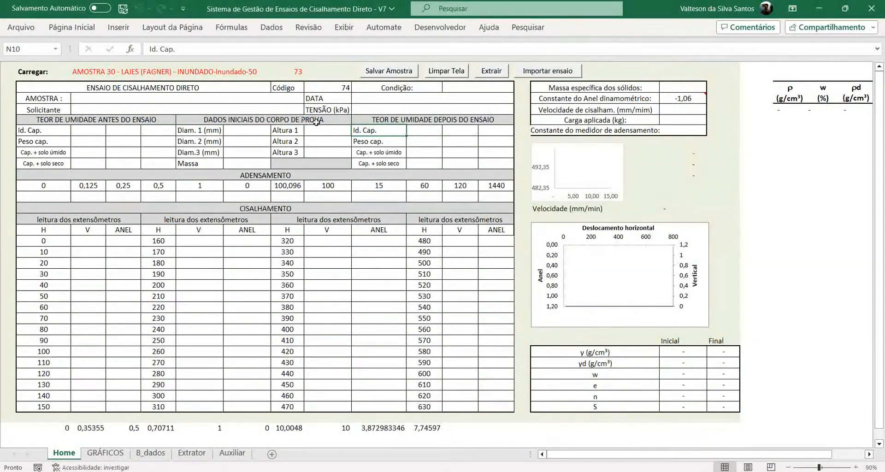
# Switch back to the Visual Basic editor and highlight Sub extrator down to its Sheets("Home").Select line, followed by the ajusta_grafico procedure.
pyautogui.hotkey('alt', 'F11')
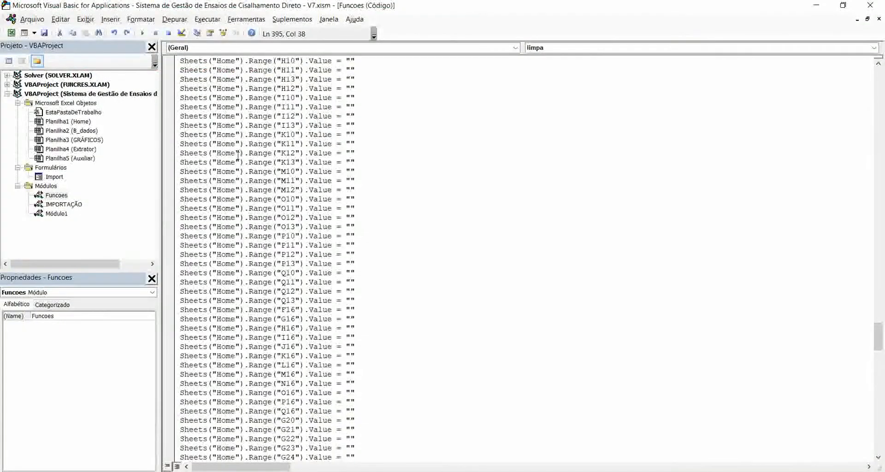
pyautogui.scroll(-5, 237, 157)
pyautogui.scroll(-20, 237, 157)
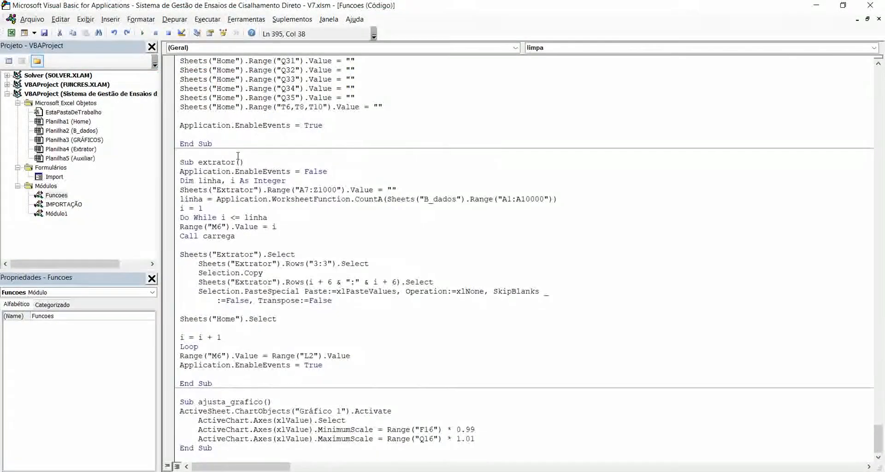
pyautogui.click(208, 226)
pyautogui.moveTo(177, 161); pyautogui.dragTo(176, 328)
pyautogui.scroll(2, 177, 327)
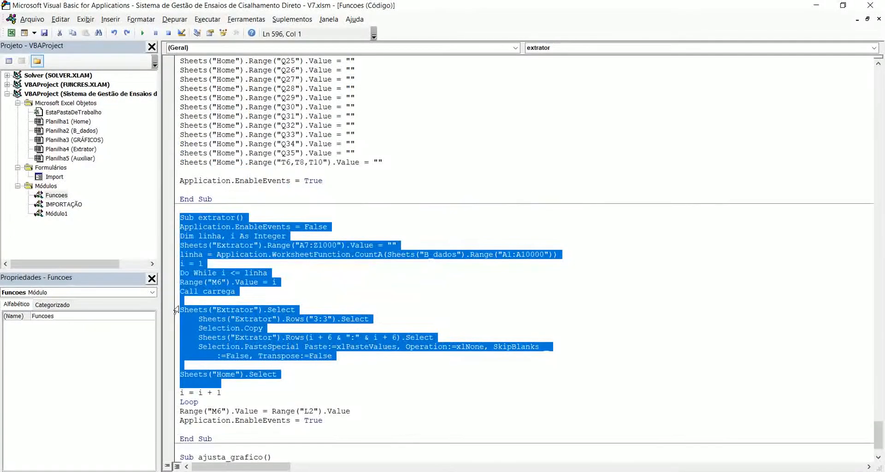
pyautogui.scroll(-2, 176, 310)
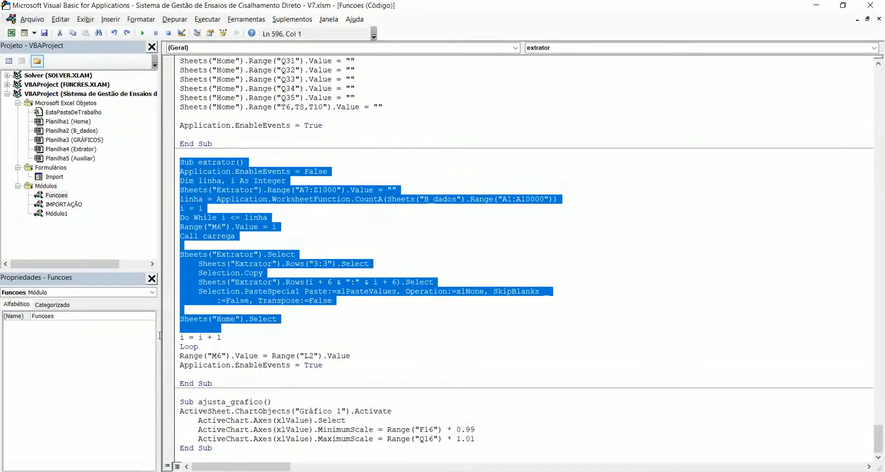
pyautogui.moveTo(199, 402); pyautogui.dragTo(424, 448)
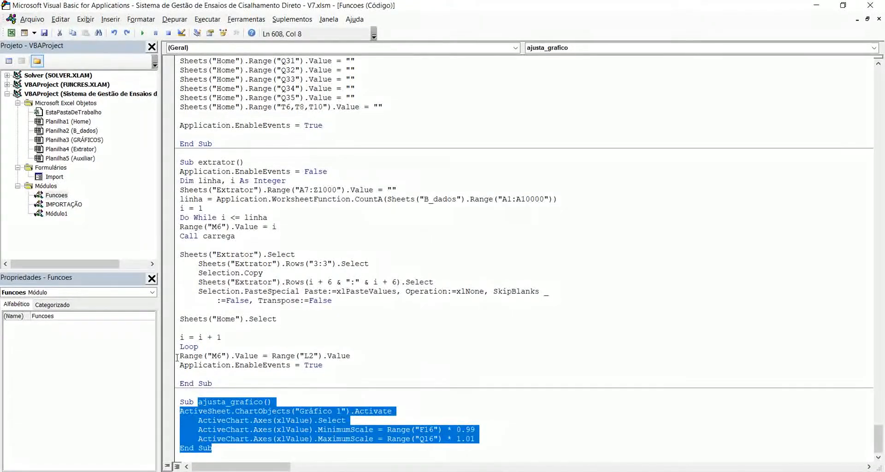
# Switch to the Excel workbook and load the sample SS VII - 07 - PONTO 2 - Inundado-Inundado-50 into the Home form.
pyautogui.hotkey('alt', 'F11')
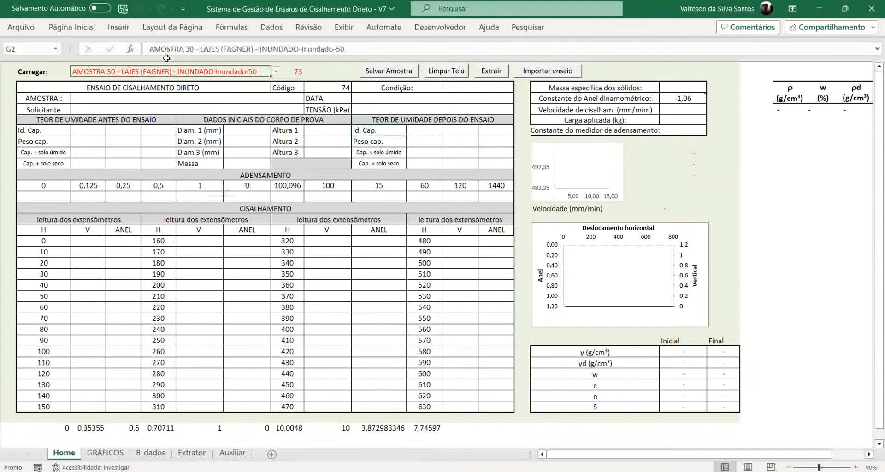
pyautogui.click(212, 71)
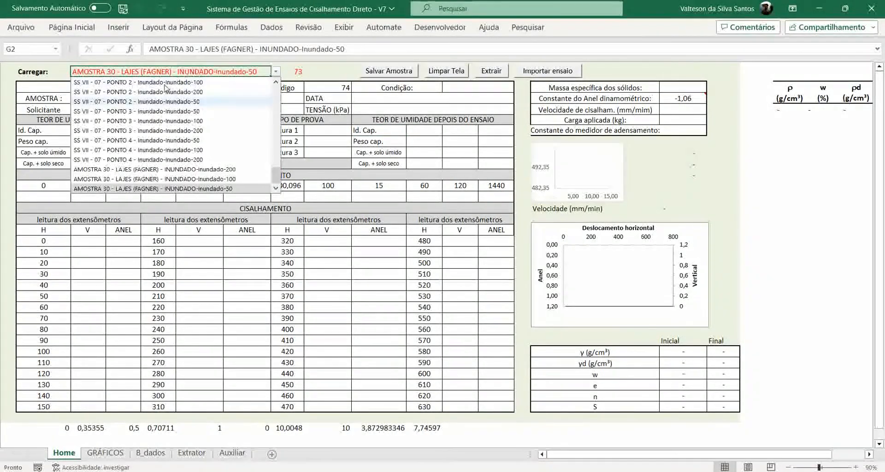
pyautogui.click(165, 102)
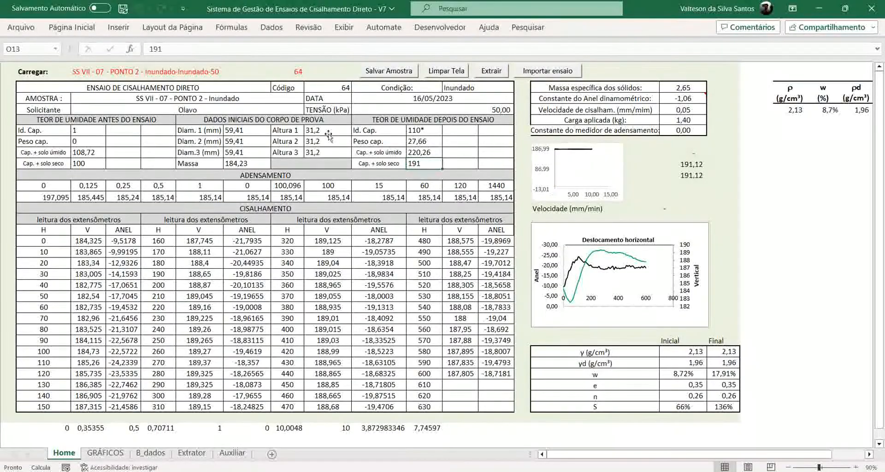
# Switch back to the Visual Basic editor, open the IMPORTAÇÃO module and view its file picker code through End Sub.
pyautogui.hotkey('alt', 'F11')
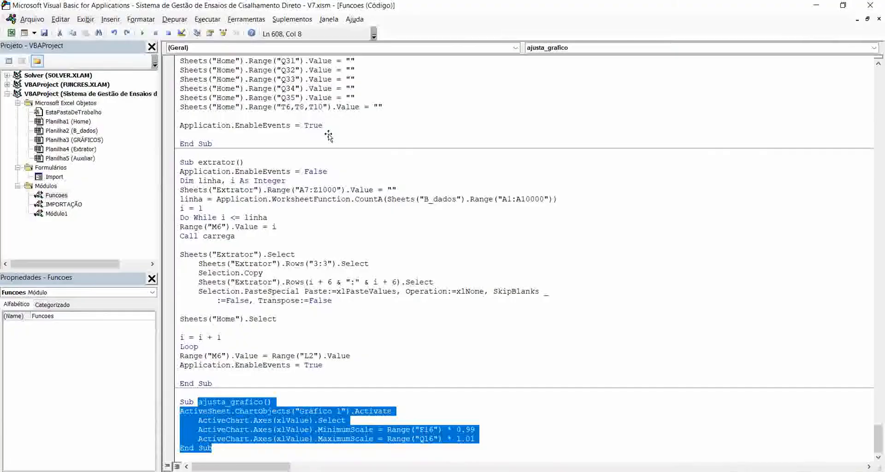
pyautogui.click(374, 263)
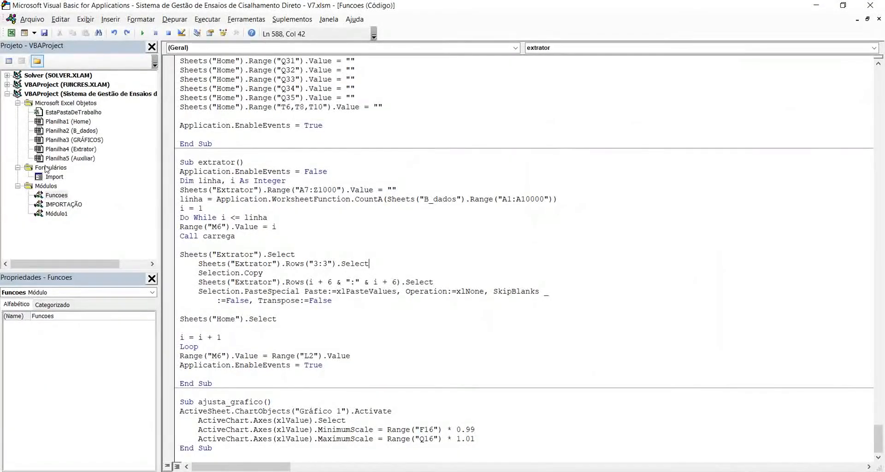
pyautogui.doubleClick(58, 204)
pyautogui.scroll(-7, 184, 177)
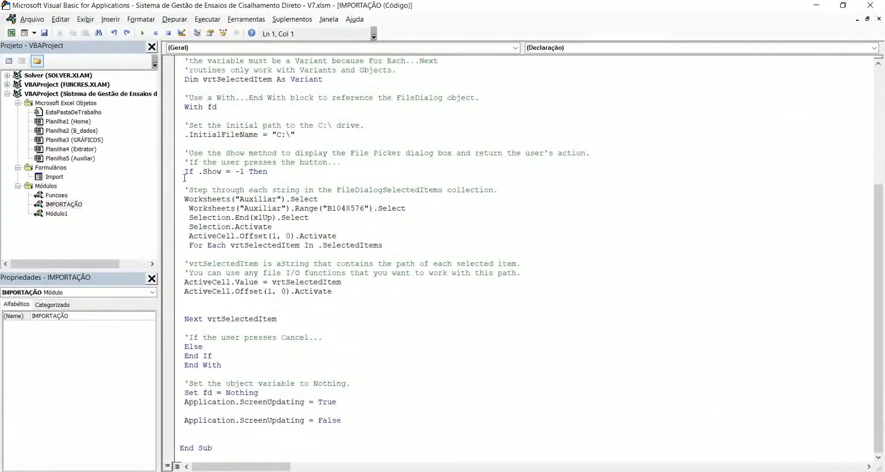
# Review the file picker code in the IMPORTAÇÃO module, and view Sub importa in Módulo1 with its Import.Show line.
pyautogui.scroll(9, 184, 177)
pyautogui.scroll(-4, 185, 177)
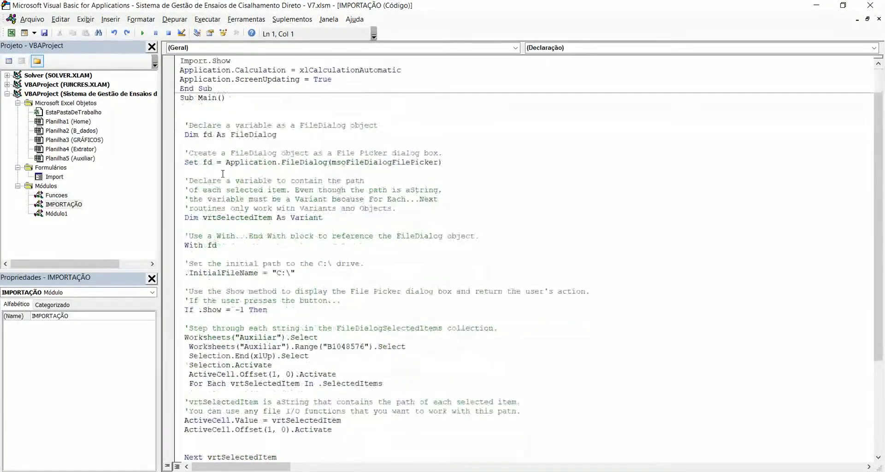
pyautogui.doubleClick(56, 213)
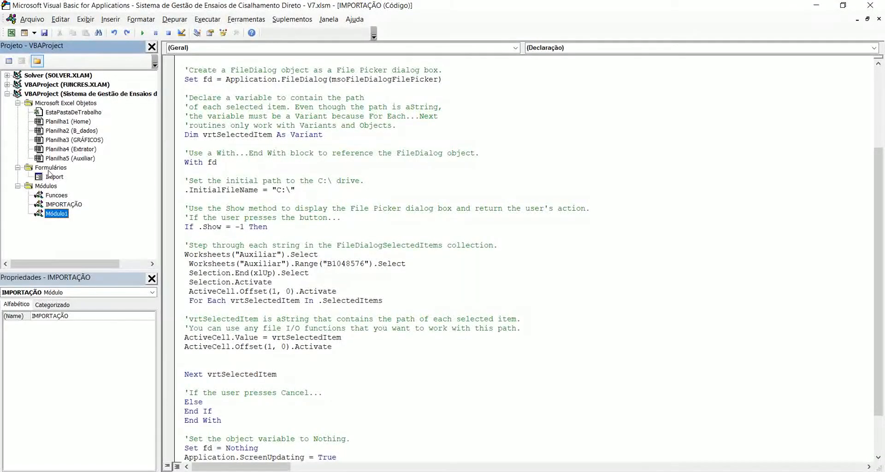
pyautogui.click(194, 79)
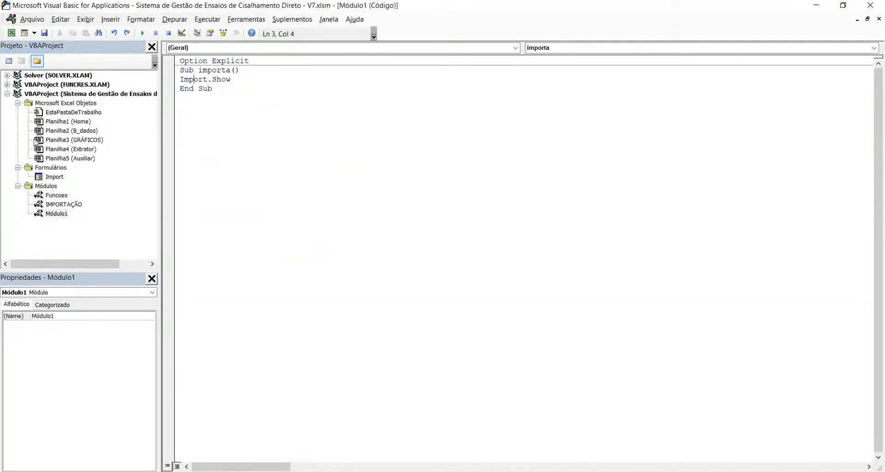
# Open the Import form's design, compare it with the running Importar dialog in the Excel workbook, and return to the Visual Basic editor.
pyautogui.click(53, 177)
pyautogui.hotkey('alt', 'F11')
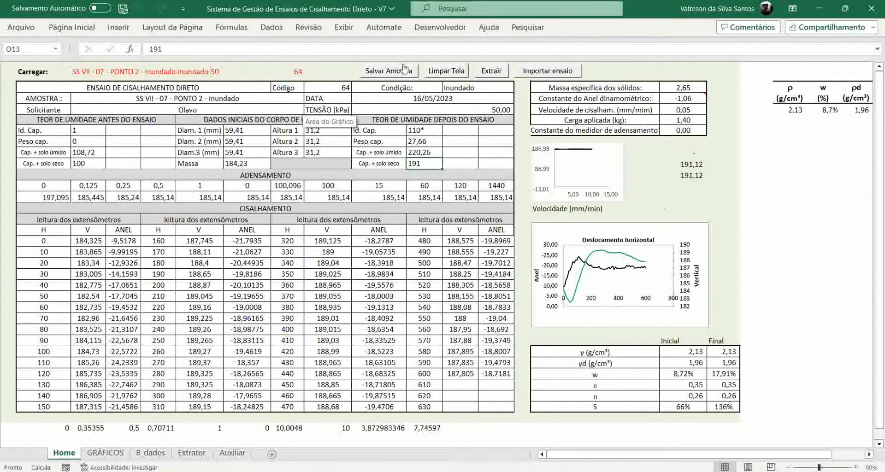
pyautogui.click(548, 70)
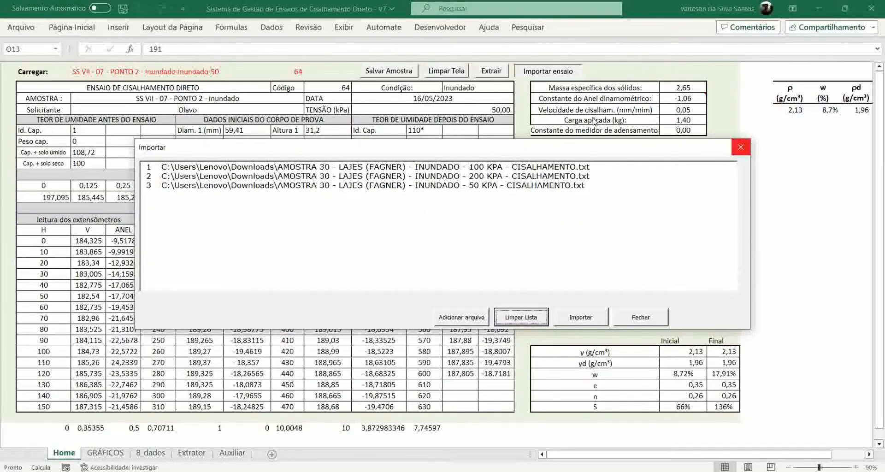
pyautogui.press('Escape')
pyautogui.hotkey('alt', 'Tab')
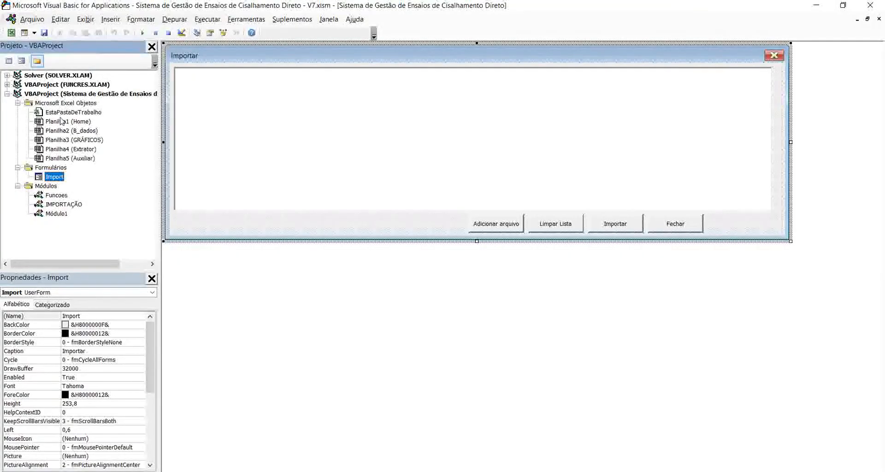
# Open the Extrator and GRÁFICOS sheet code and highlight Do While i < 6 and the 0.1 increment in Sub itera.
pyautogui.click(64, 149)
pyautogui.doubleClick(74, 149)
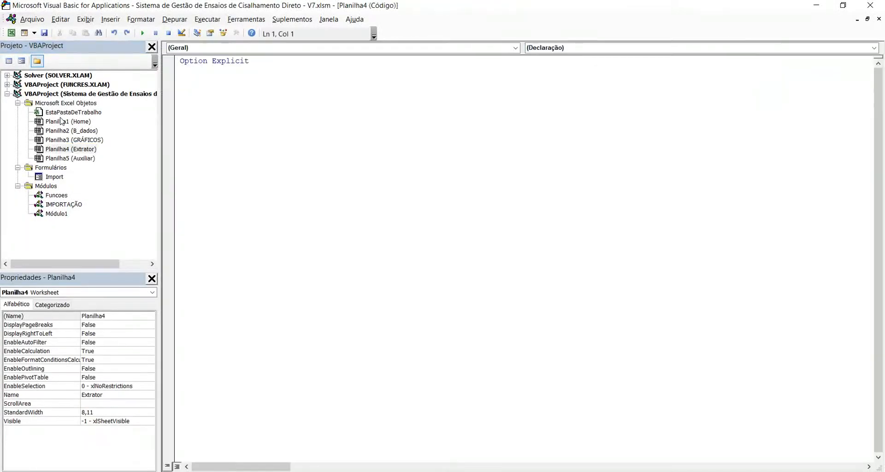
pyautogui.doubleClick(75, 140)
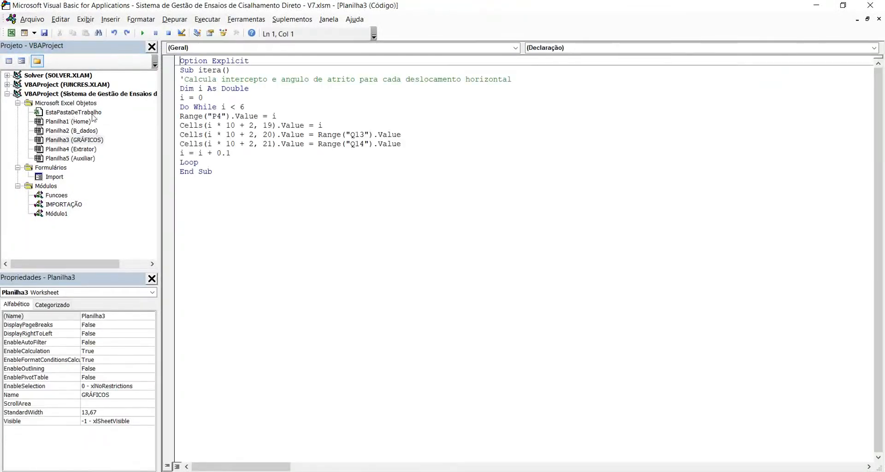
pyautogui.click(203, 135)
pyautogui.click(178, 106)
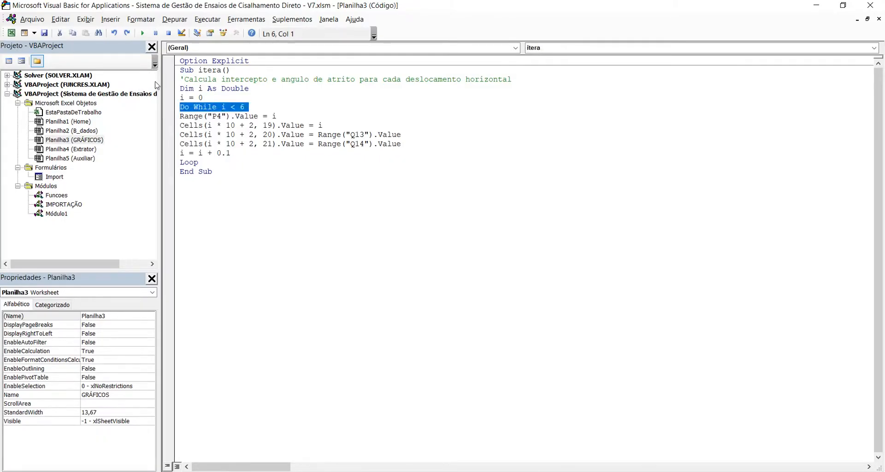
pyautogui.click(186, 98)
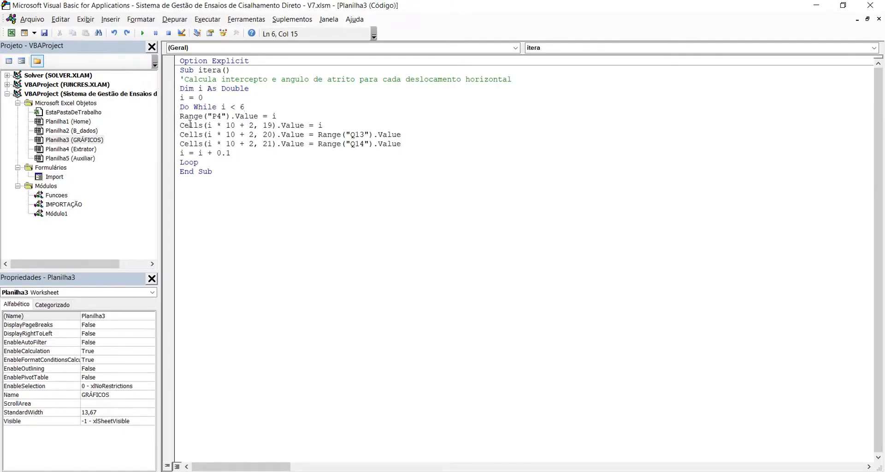
pyautogui.moveTo(231, 153); pyautogui.dragTo(217, 153)
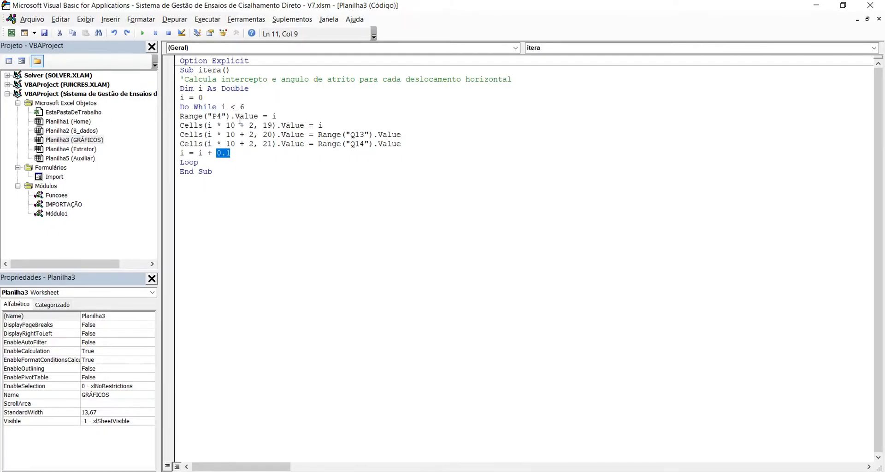
# Switch to the Excel workbook and examine the Desloc., Ângulo and Intercepto columns and their chart on the GRÁFICOS sheet.
pyautogui.hotkey('alt', 'Tab')
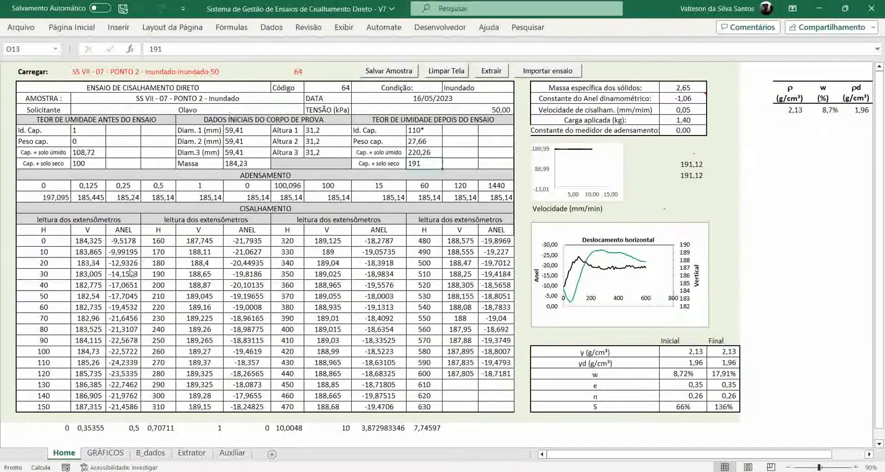
pyautogui.click(105, 453)
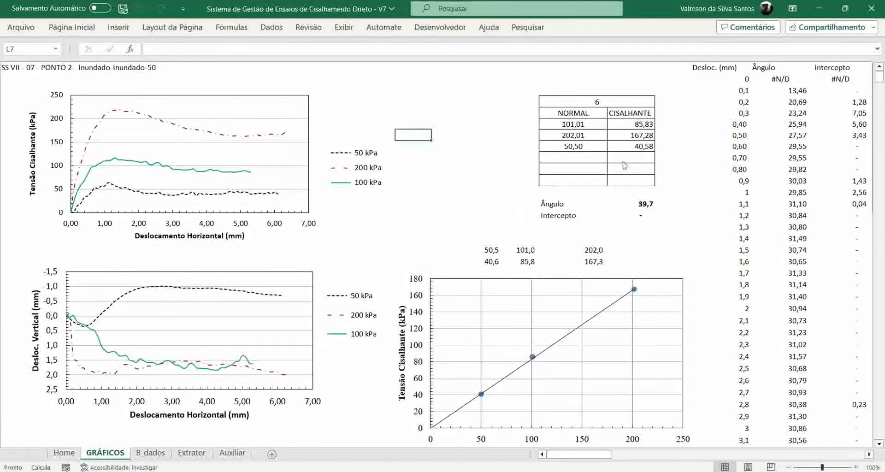
pyautogui.press('Right')
pyautogui.press('Right')
pyautogui.press('Right')
pyautogui.press('Right')
pyautogui.press('Right')
pyautogui.press('Right')
pyautogui.press('Right')
pyautogui.press('Right')
pyautogui.press('Right')
pyautogui.press('Right')
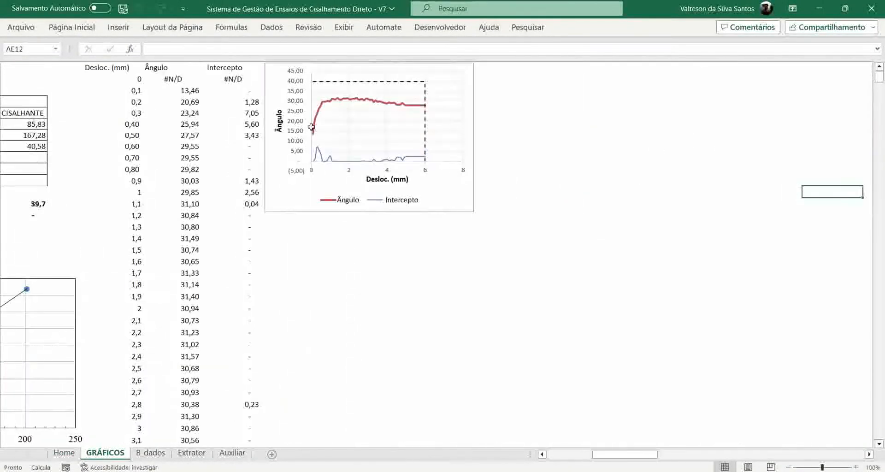
# Set the displacement in cell P4, above the NORMAL and CISALHANTE table, to 0.
pyautogui.click(96, 61)
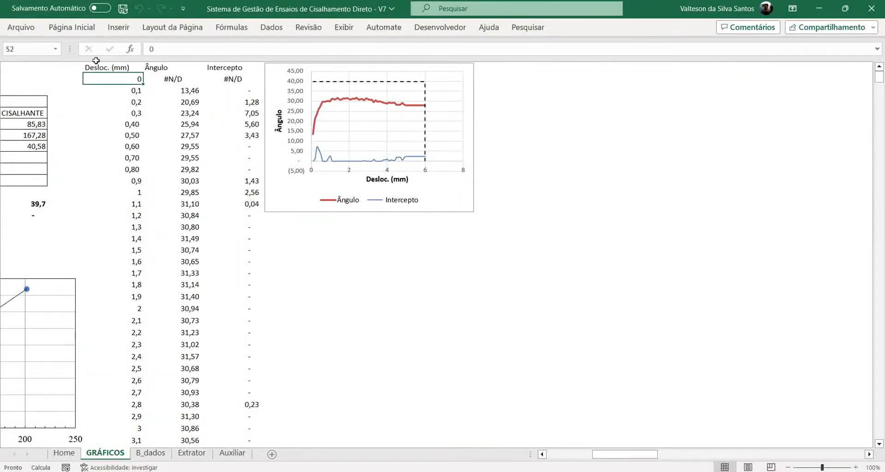
pyautogui.press('Left')
pyautogui.press('Left')
pyautogui.press('Left')
pyautogui.press('Left')
pyautogui.press('Left')
pyautogui.press('Left')
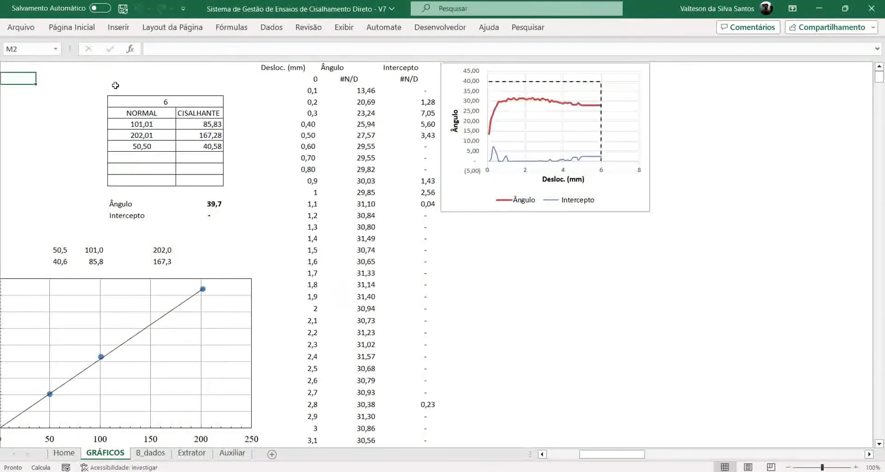
pyautogui.press('Right')
pyautogui.press('Right')
pyautogui.press('Right')
pyautogui.press('Down')
pyautogui.press('Down')
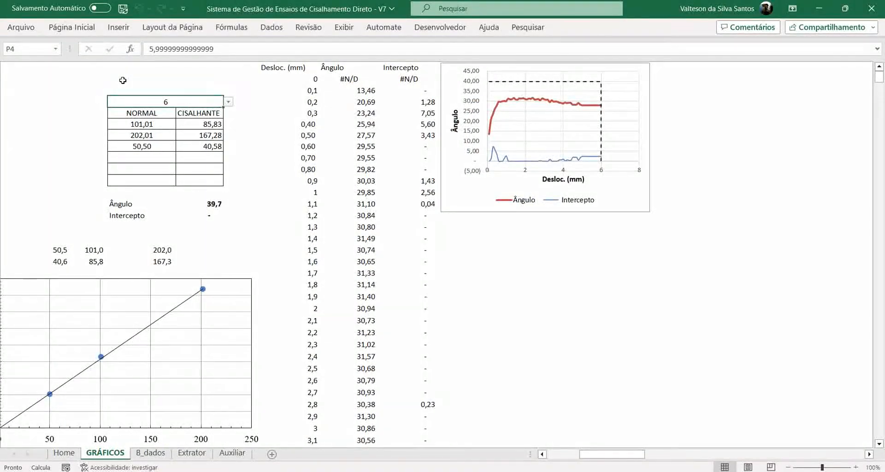
pyautogui.write('0')
pyautogui.press('Return')
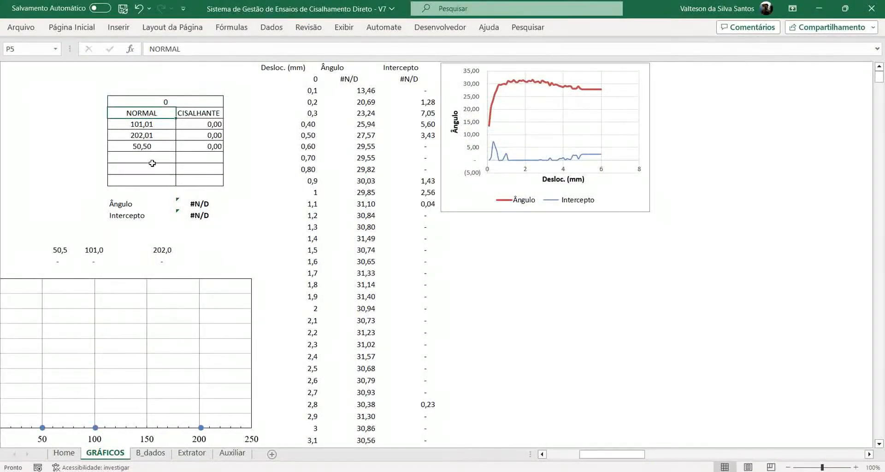
# Inspect the calculated Ângulo and Intercepto cells and the first rows of the Desloc. table they are copied into.
pyautogui.press('Right')
pyautogui.press('Down')
pyautogui.press('Down')
pyautogui.press('Down')
pyautogui.press('Down')
pyautogui.press('Down')
pyautogui.press('Down')
pyautogui.press('Down')
pyautogui.press('Down')
pyautogui.press('Down')
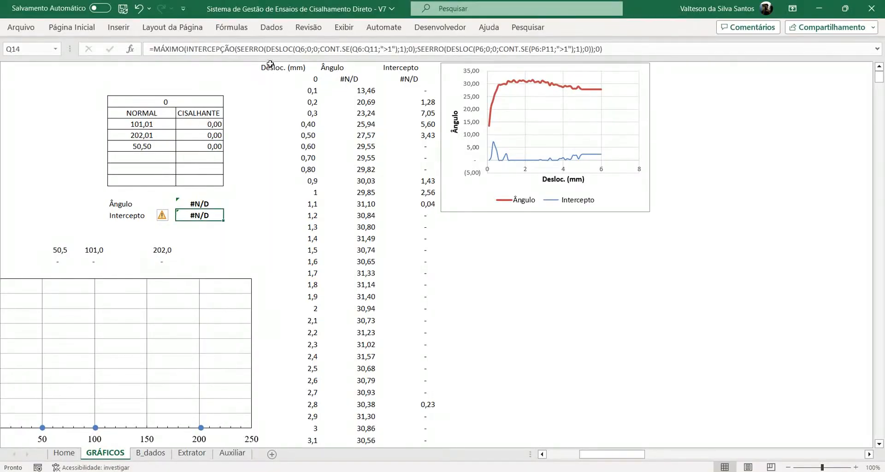
pyautogui.press('Right')
pyautogui.press('Right')
pyautogui.press('Right')
pyautogui.hotkey('ctrl', 'Up')
pyautogui.press('Down')
pyautogui.press('Right')
pyautogui.press('Return')
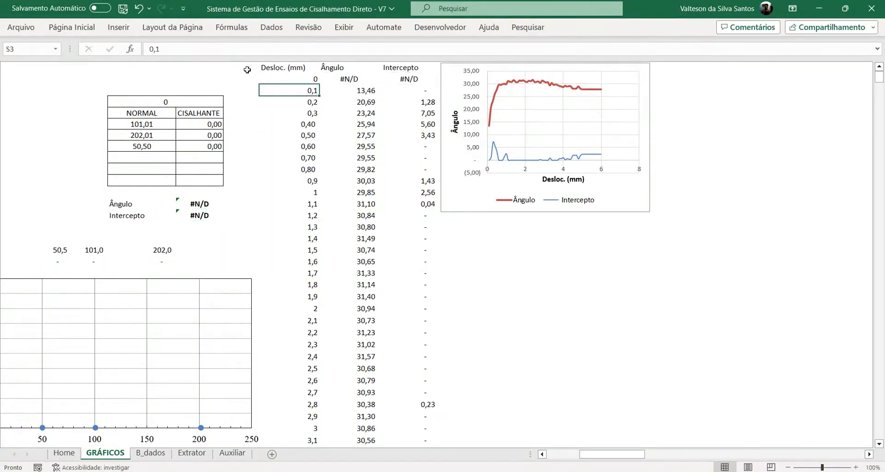
# Set the displacement in P4 to 0,1 and compare its calculated Ângulo and Intercepto with the matching table row.
pyautogui.press('Return')
pyautogui.write('0,1')
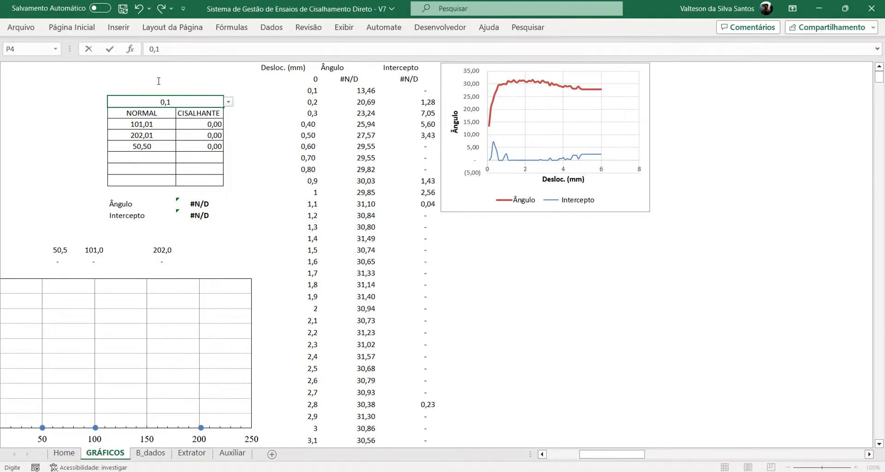
pyautogui.press('Return')
pyautogui.click(200, 204)
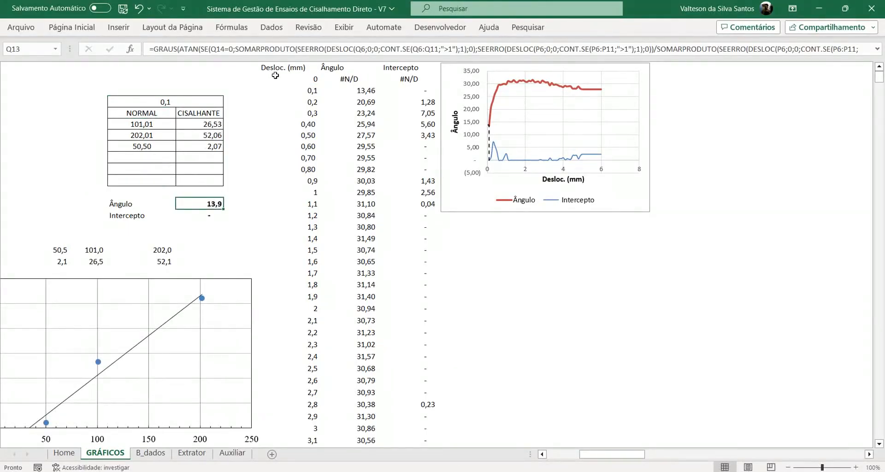
pyautogui.click(349, 91)
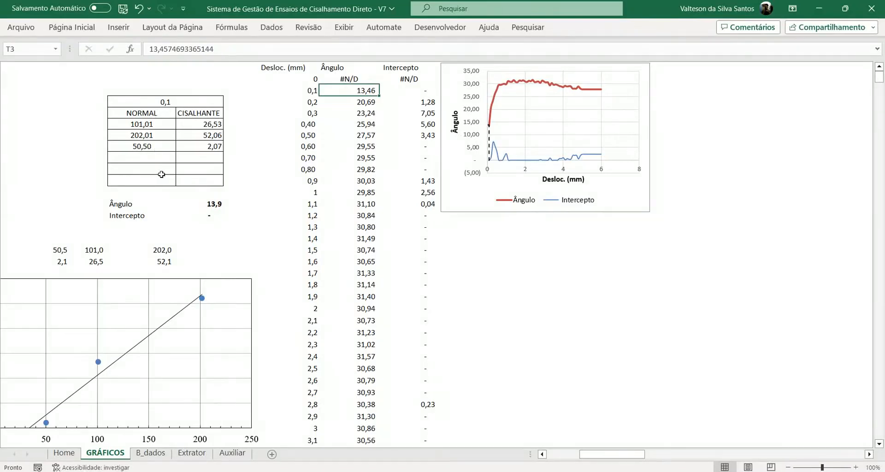
pyautogui.press('Right')
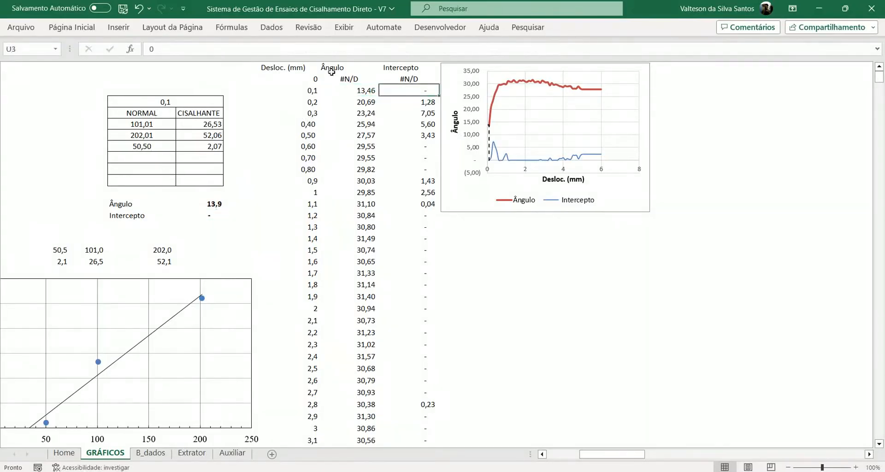
# Check the Desloc. list from end to end and recalculate the Ângulo and Intercepto columns for every displacement.
pyautogui.hotkey('ctrl', 'Left')
pyautogui.hotkey('ctrl', 'Down')
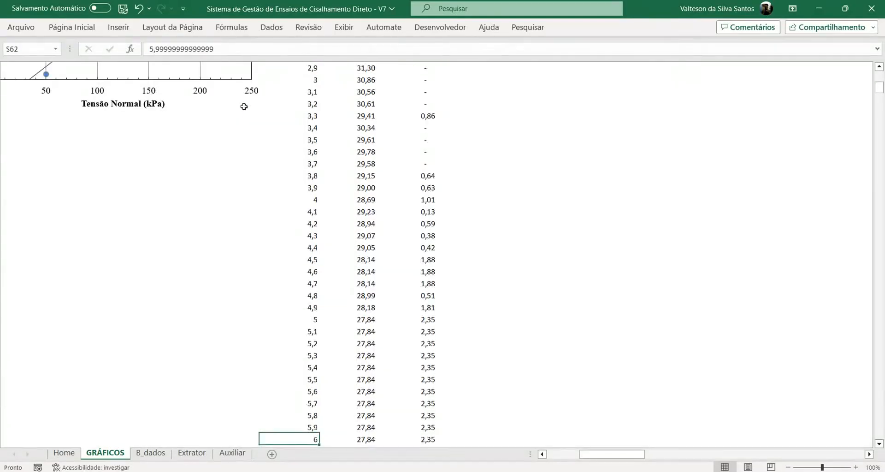
pyautogui.hotkey('ctrl', 'Up')
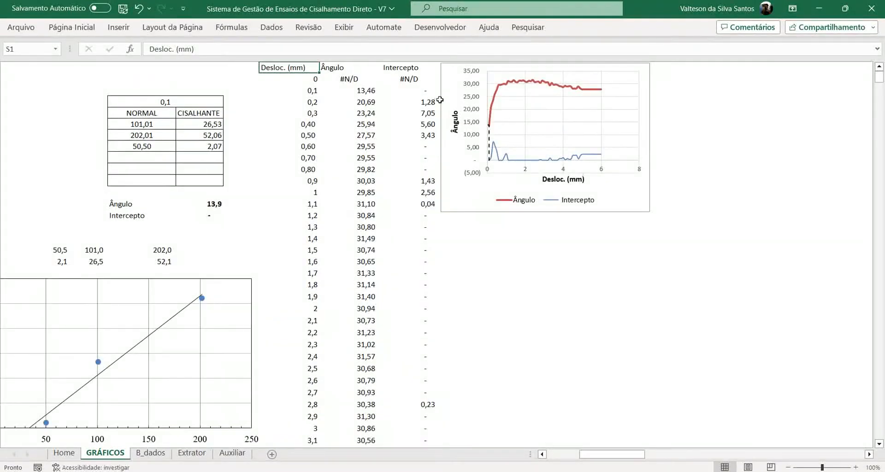
pyautogui.click(442, 105)
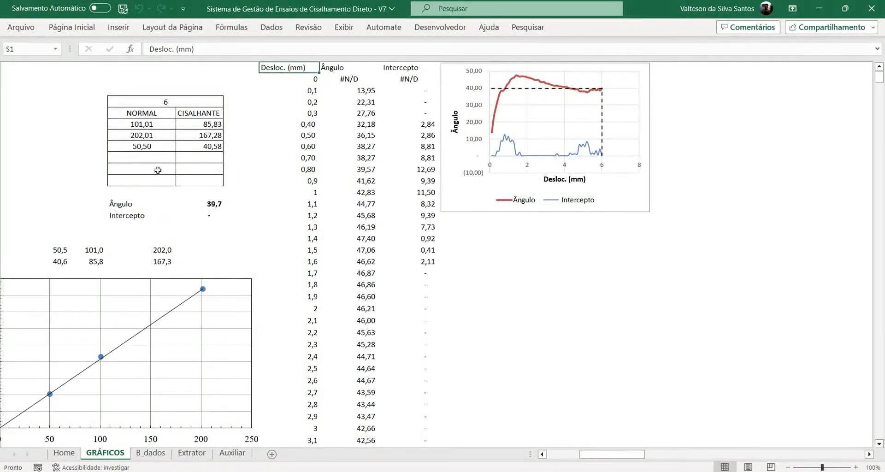
# Review the NORMAL and CISALHANTE table and the recalculated Ângulo and Intercepto values down to the 6 mm row.
pyautogui.moveTo(144, 80); pyautogui.dragTo(232, 175)
pyautogui.click(231, 174)
pyautogui.hotkey('ctrl', 'Down')
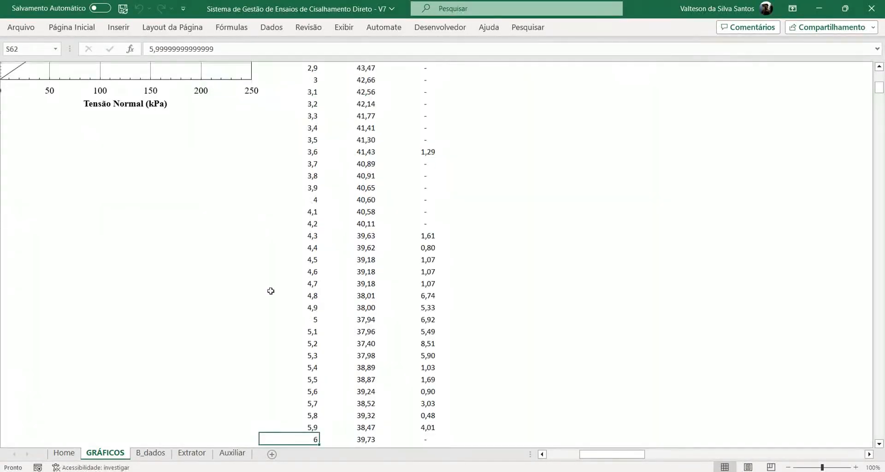
pyautogui.press('Right')
pyautogui.press('Right')
pyautogui.press('Left')
pyautogui.press('Right')
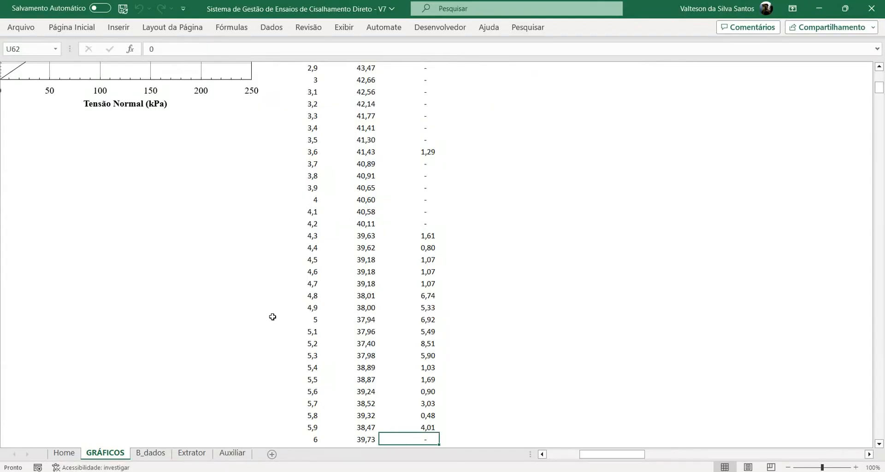
pyautogui.hotkey('ctrl', 'Up')
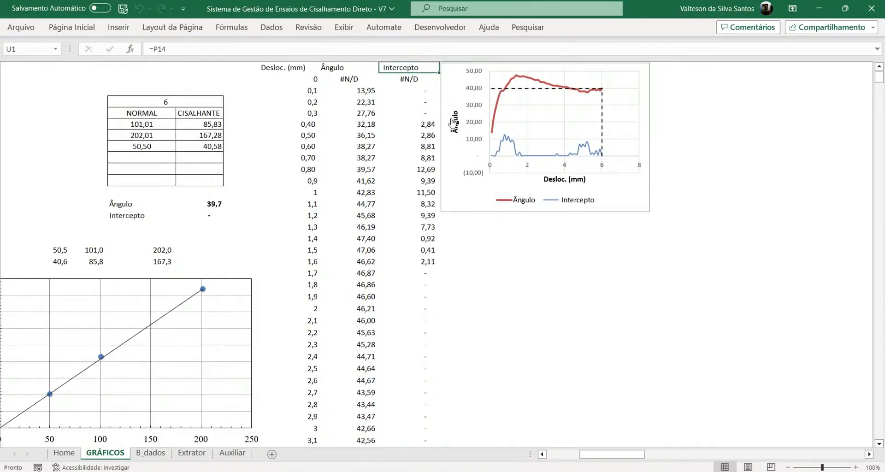
# Switch to the Visual Basic editor, go through the P4 and Cells assignment lines of Sub itera, and return to the workbook.
pyautogui.hotkey('alt', 'Tab')
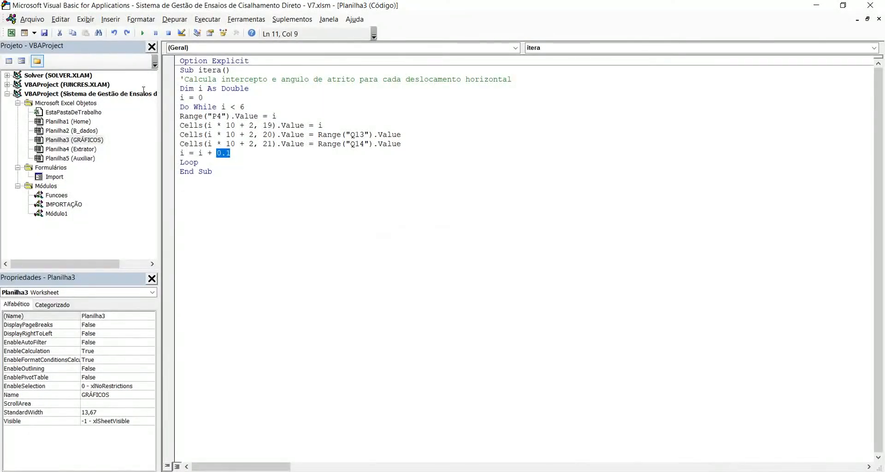
pyautogui.click(177, 116)
pyautogui.press('Down')
pyautogui.press('Down')
pyautogui.press('Down')
pyautogui.hotkey('alt', 'F11')
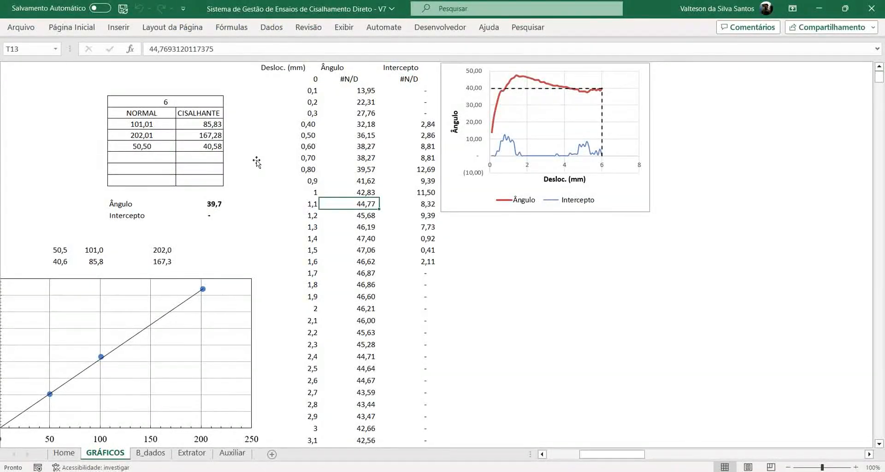
# Return to the Home sheet, clear the test form and save the workbook.
pyautogui.click(180, 87)
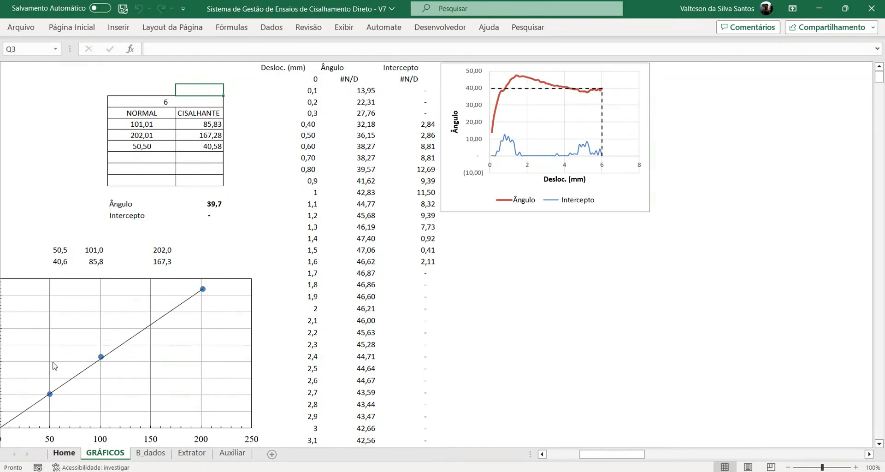
pyautogui.hotkey('ctrl', 'pageup')
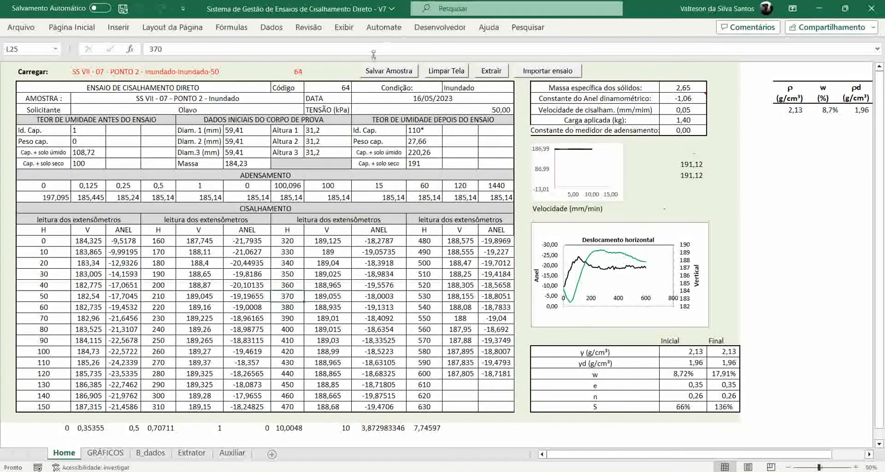
pyautogui.click(446, 71)
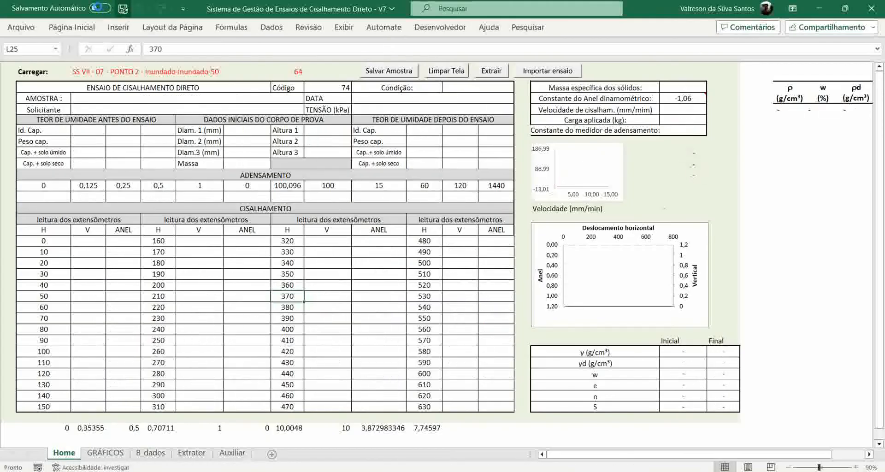
pyautogui.hotkey('alt', 'Tab')
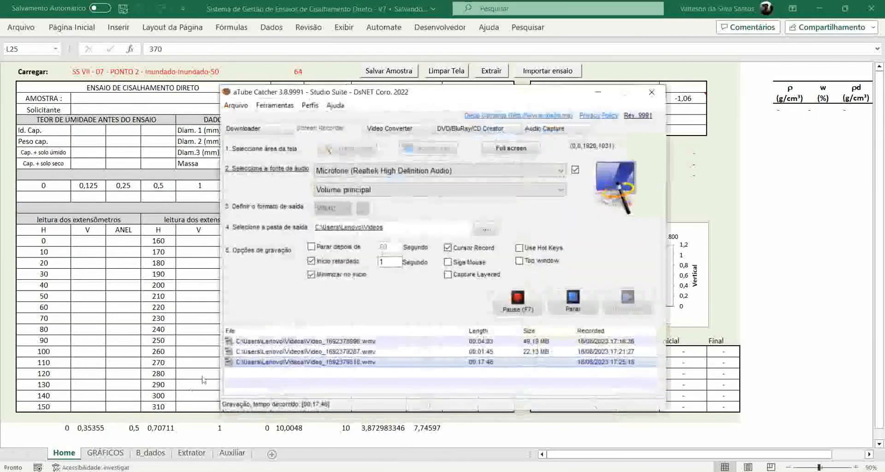